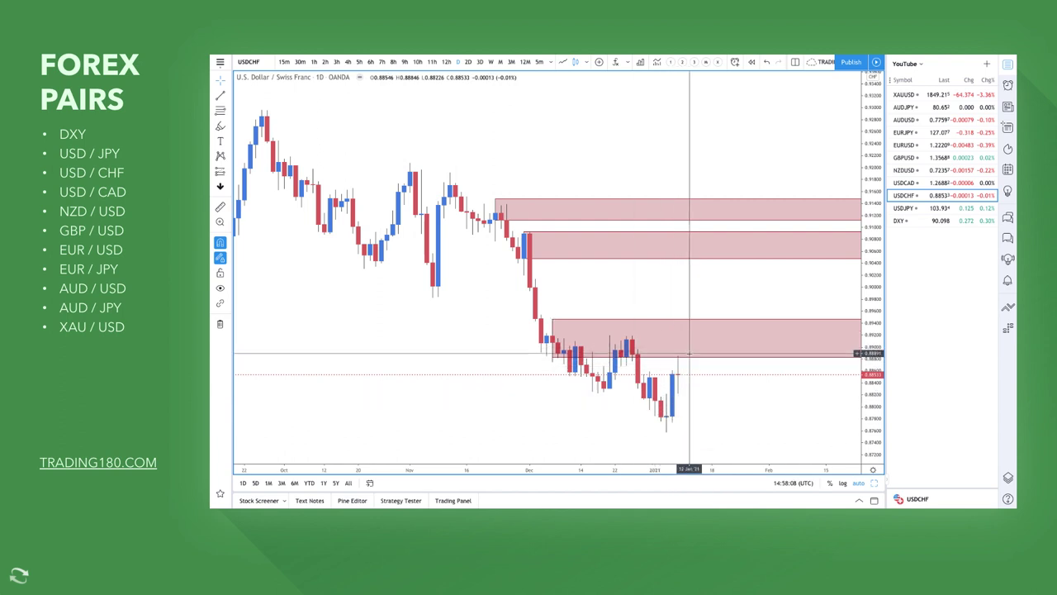
Mark a highlighter dot in the lowest red zone above the latest USDCHF candle and draw a thin horizontal rectangle around 0.892.
left_click(220, 128)
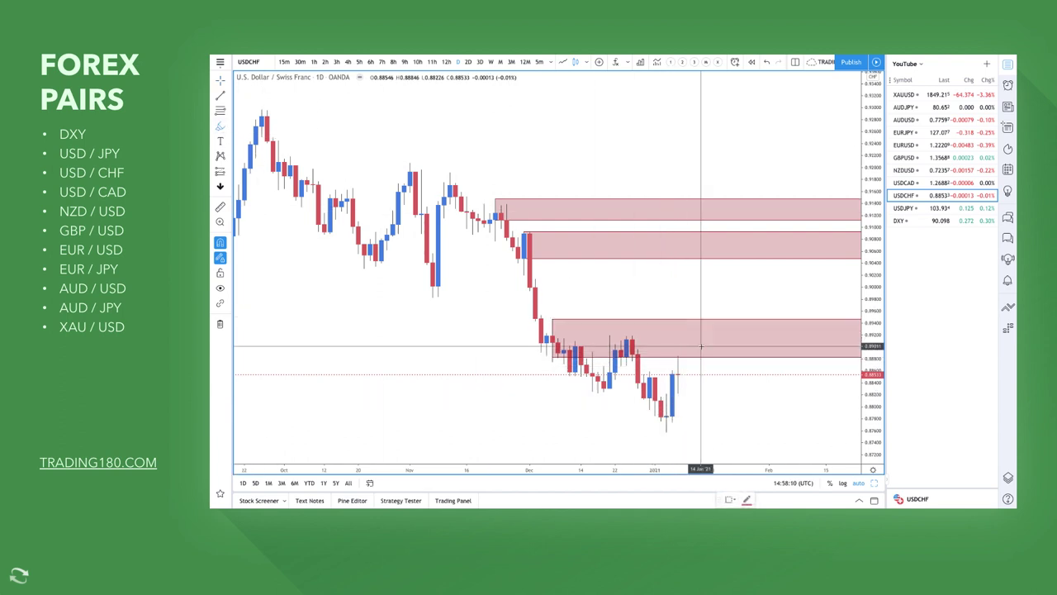
left_click(683, 343)
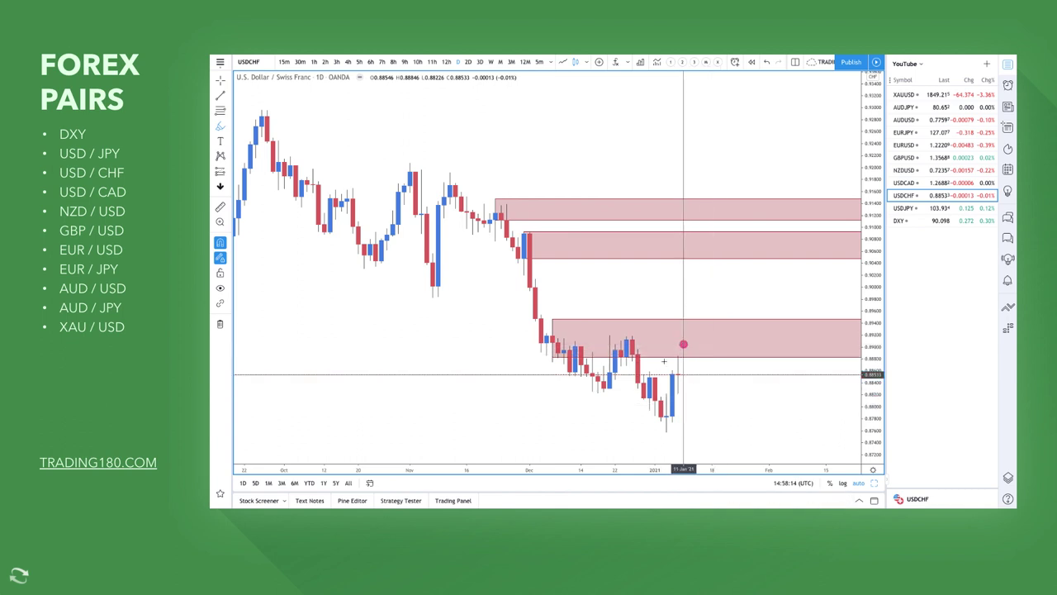
left_click(226, 127)
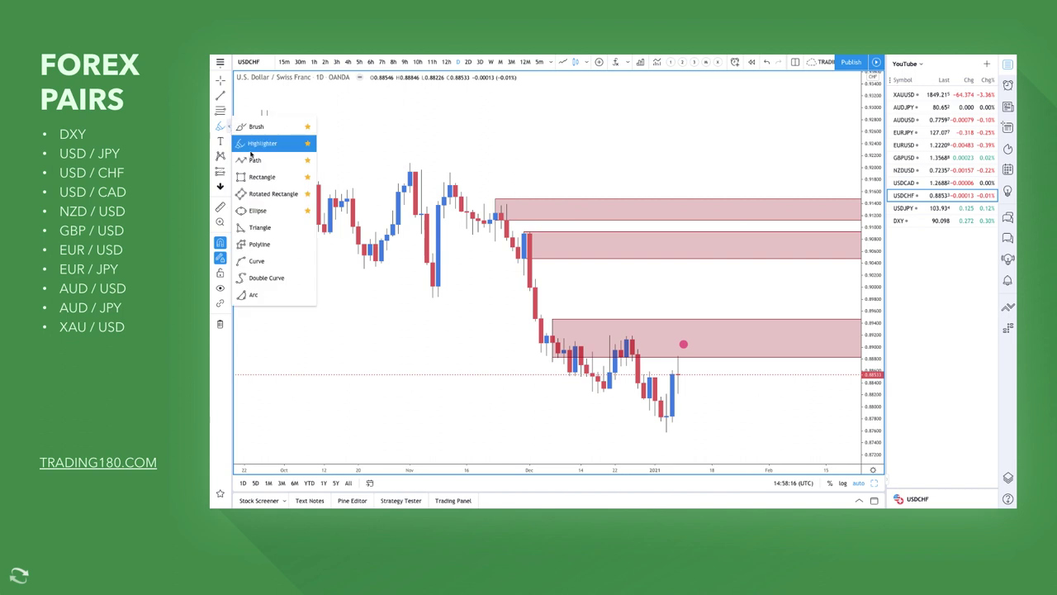
left_click(261, 176)
mouse_move(437, 333)
left_mouse_down()
mouse_move(717, 364)
mouse_move(820, 339)
left_mouse_up()
scroll(690, 405, "down", 4)
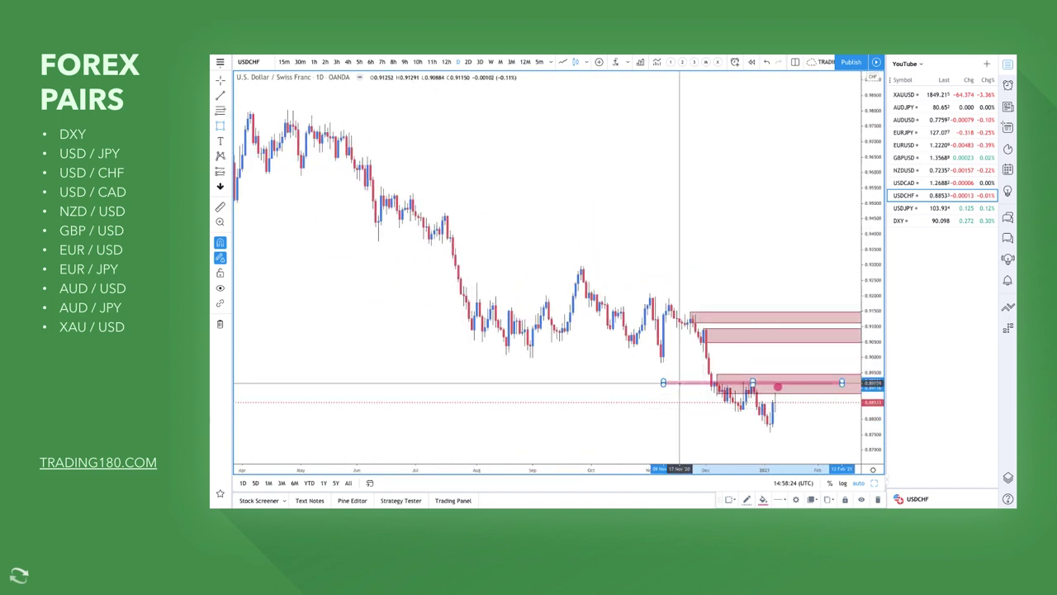
scroll(679, 396, "up", 4)
scroll(680, 396, "up", 2)
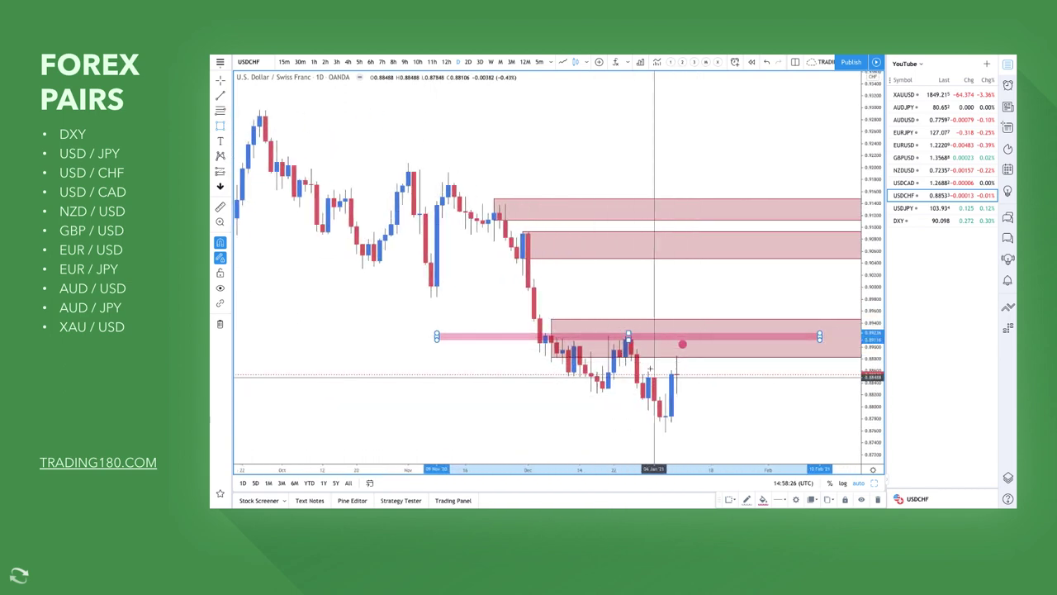
Sketch a highlighter arrow curving up into the lowest red zone and down past the current price, and undo it.
left_click(228, 129)
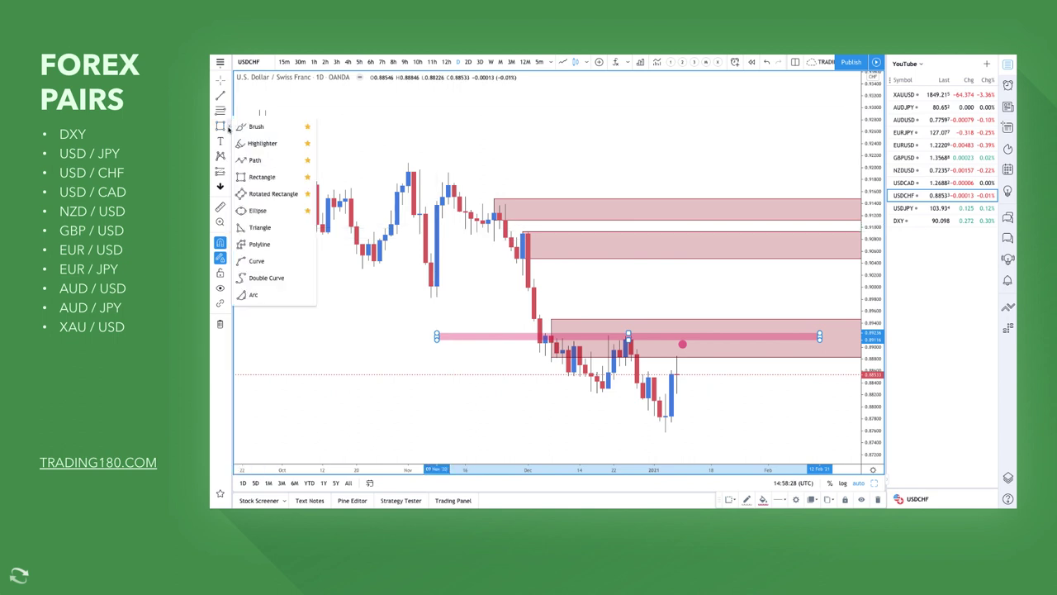
left_click(257, 145)
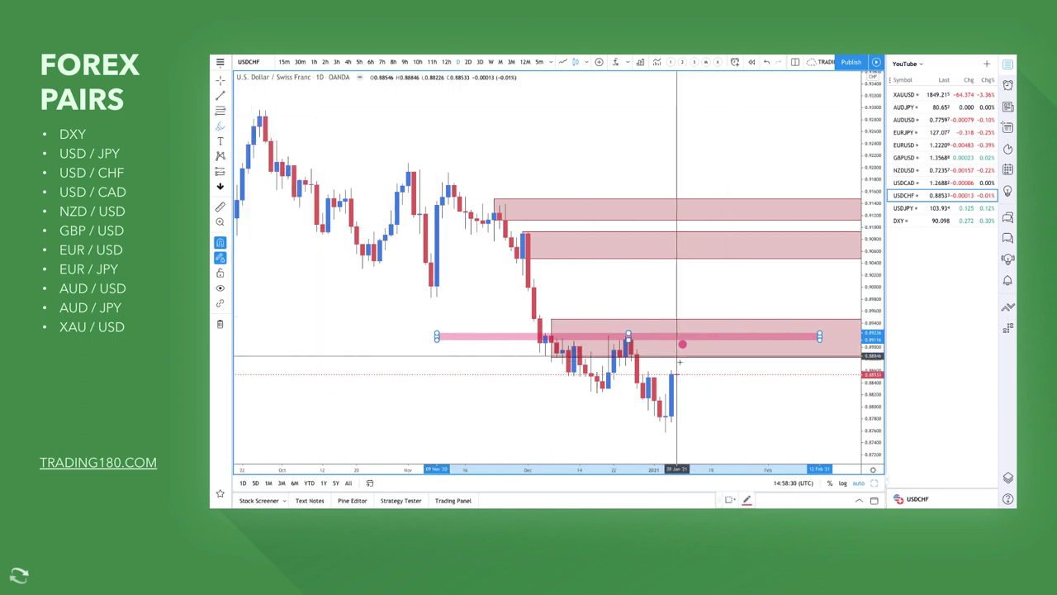
mouse_move(682, 361)
left_mouse_down()
mouse_move(694, 341)
mouse_move(735, 403)
mouse_move(745, 378)
left_mouse_up()
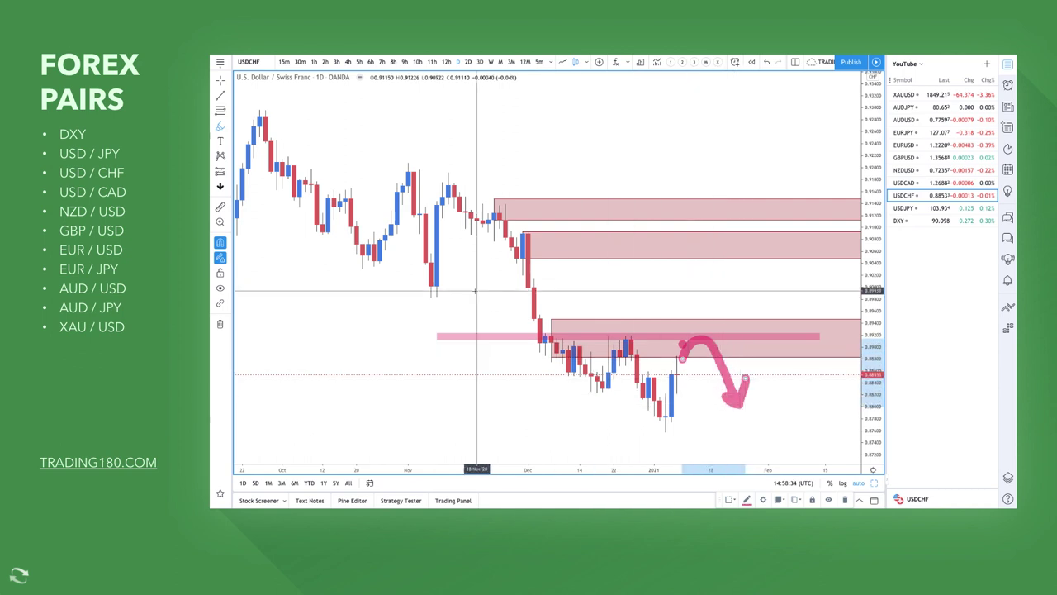
key("ctrl+z")
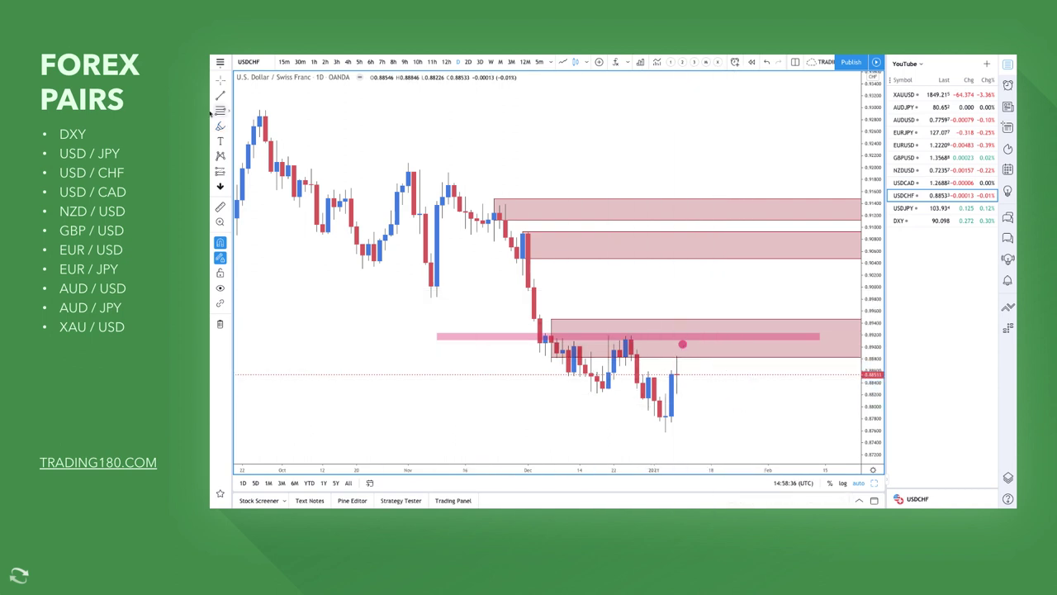
Draw a green Fib Retracement zone at the early-January low, spanning 0.88106 down to about 0.8757.
key("alt+f")
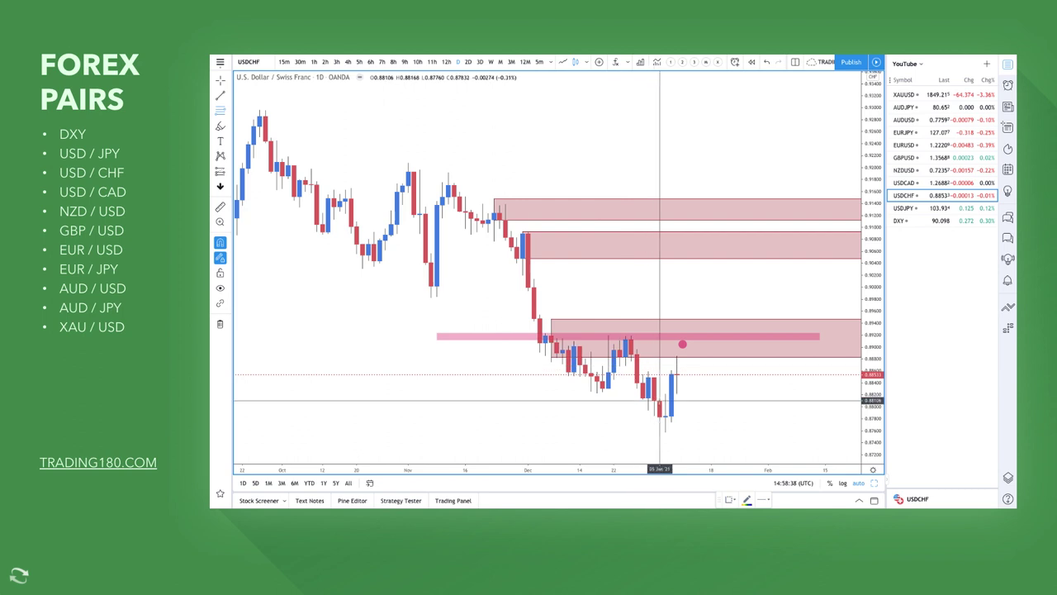
left_click_drag(658, 400, 666, 429)
left_click(665, 429)
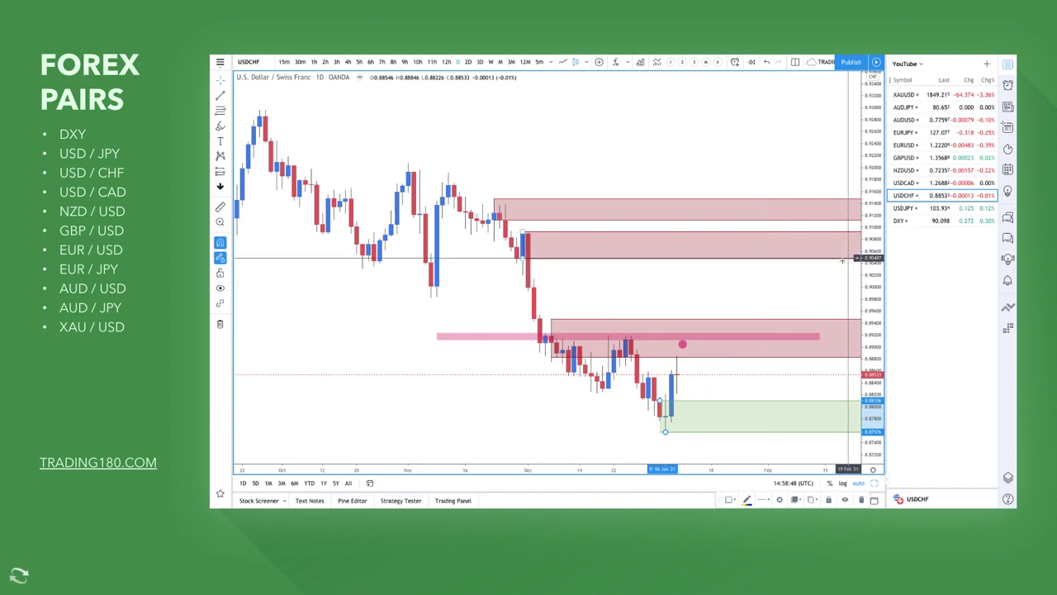
On the USDCAD chart, sketch two downward highlighter arrows, one starting in each of the two lower red zones.
scroll(720, 384, "up", 2)
scroll(725, 384, "up", 1)
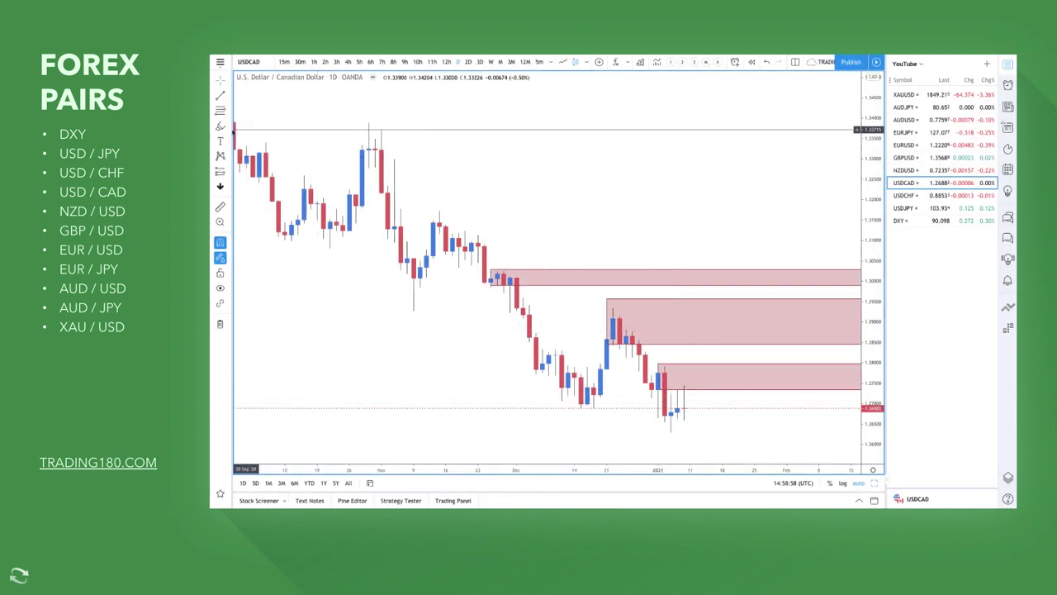
left_click(220, 128)
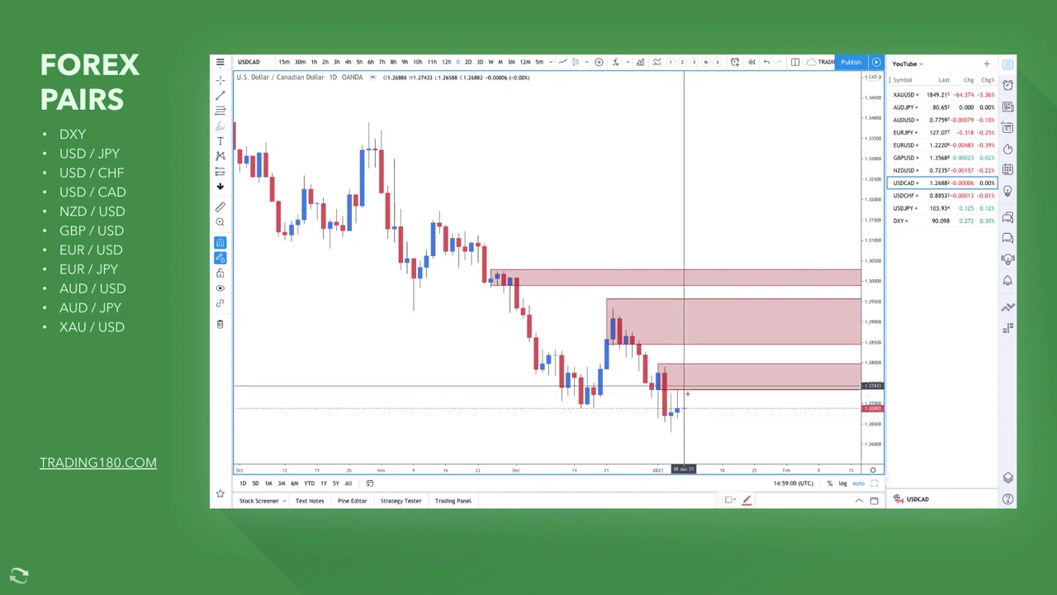
mouse_move(697, 382)
left_mouse_down()
mouse_move(718, 412)
mouse_move(727, 405)
mouse_move(717, 412)
left_mouse_up()
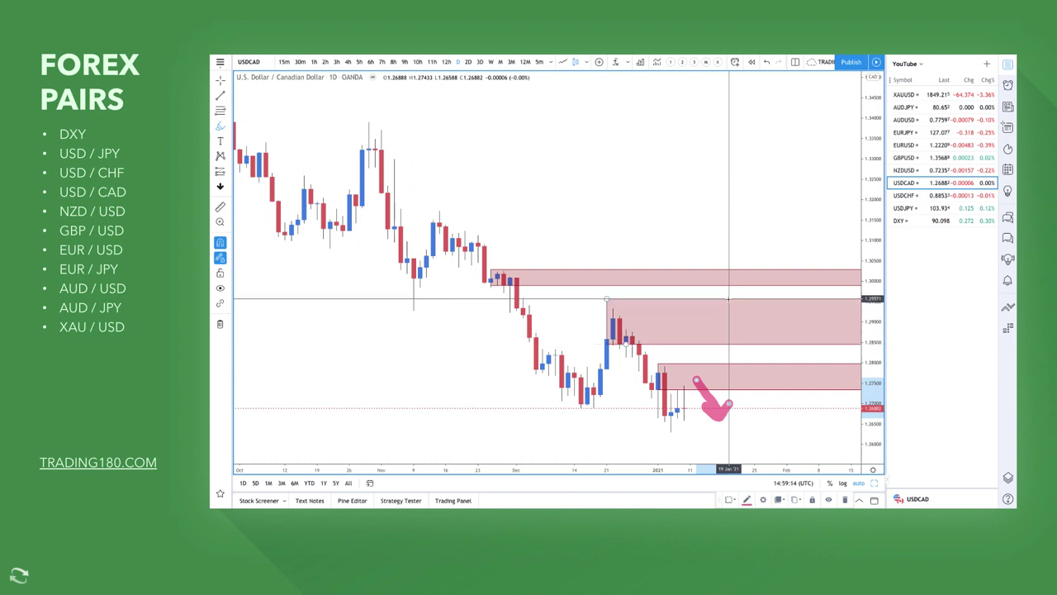
mouse_move(724, 313)
left_mouse_down()
mouse_move(785, 422)
mouse_move(806, 408)
left_mouse_up()
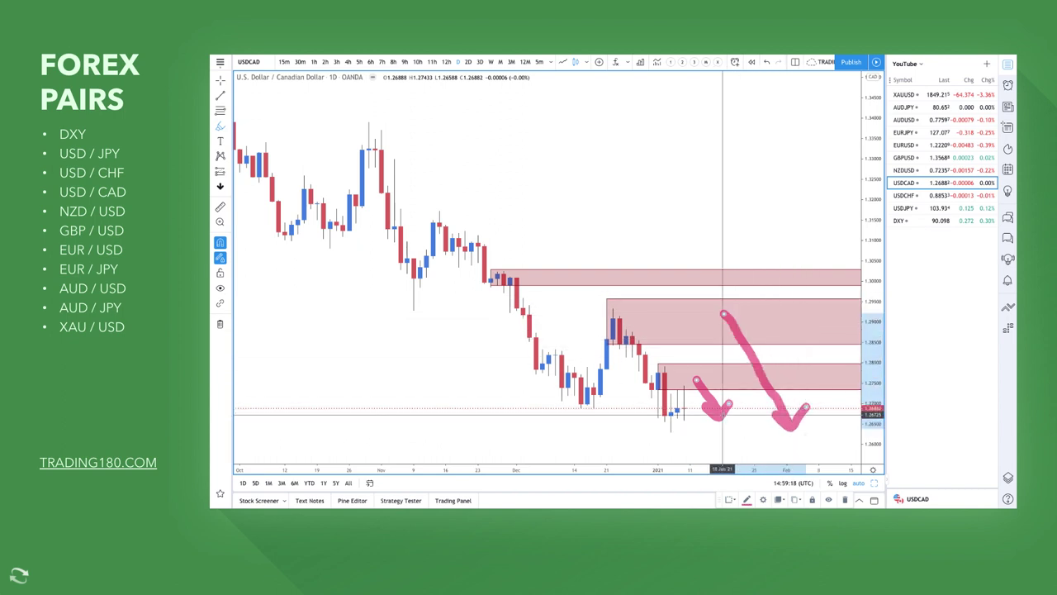
Draw a thin horizontal rectangle around 1.294 on USDCAD, through the November low and the upper part of the middle red zone.
left_click(228, 128)
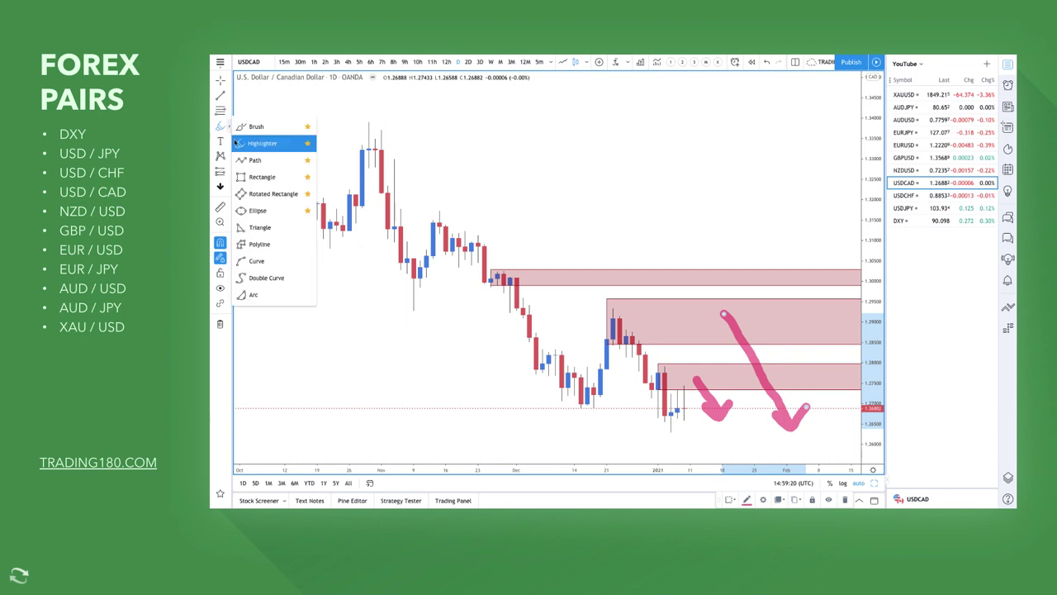
left_click(244, 179)
left_click_drag(287, 302, 792, 307)
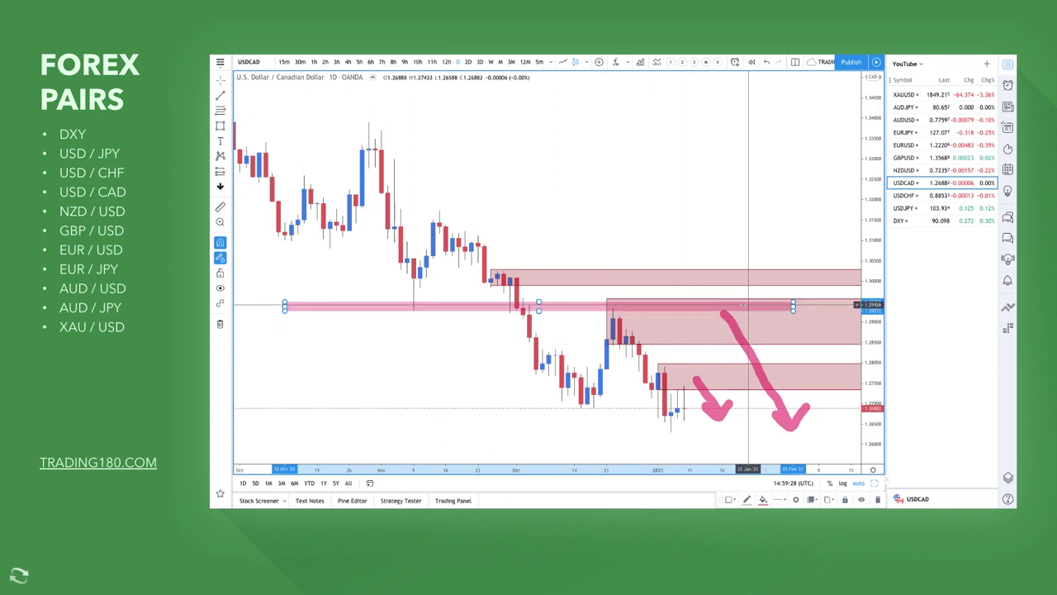
scroll(741, 314, "down", 5)
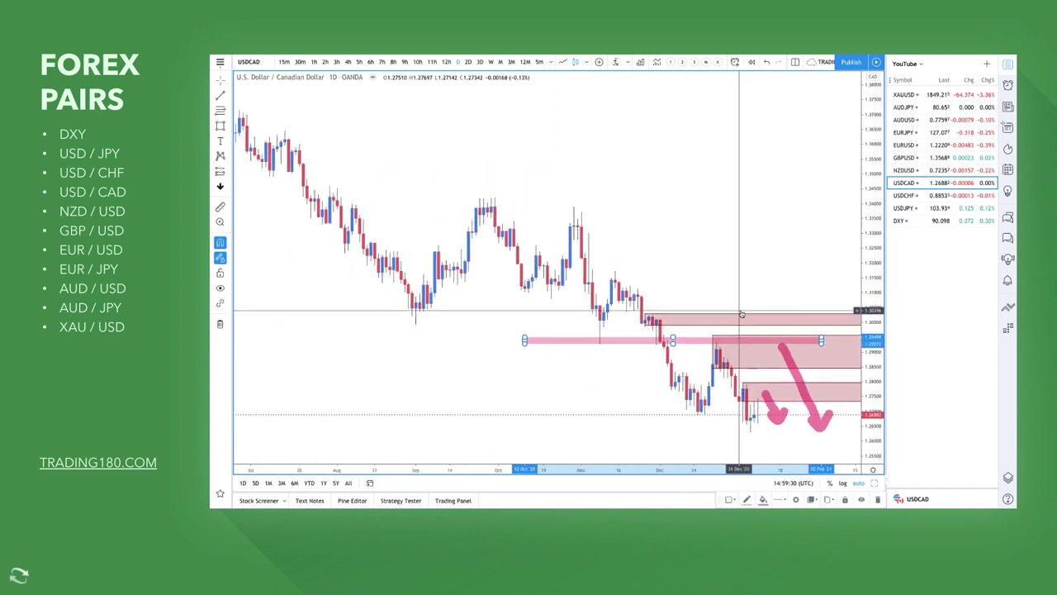
scroll(742, 315, "up", 3)
scroll(741, 315, "up", 2)
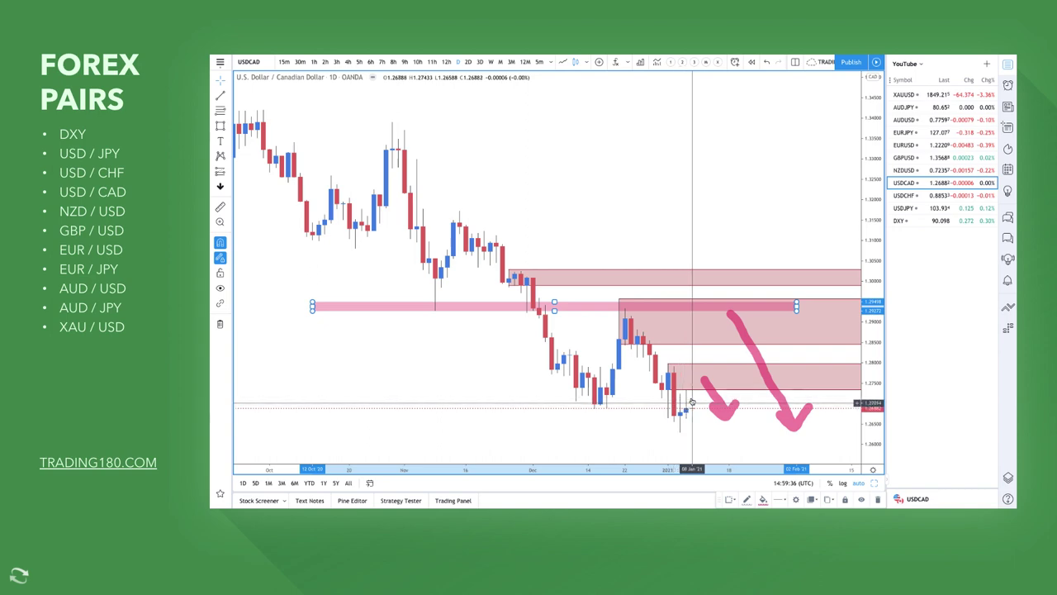
Delete the shorter highlighter arrow beside the latest USDCAD candle.
scroll(675, 408, "down", 4)
scroll(673, 417, "down", 2)
scroll(674, 417, "up", 5)
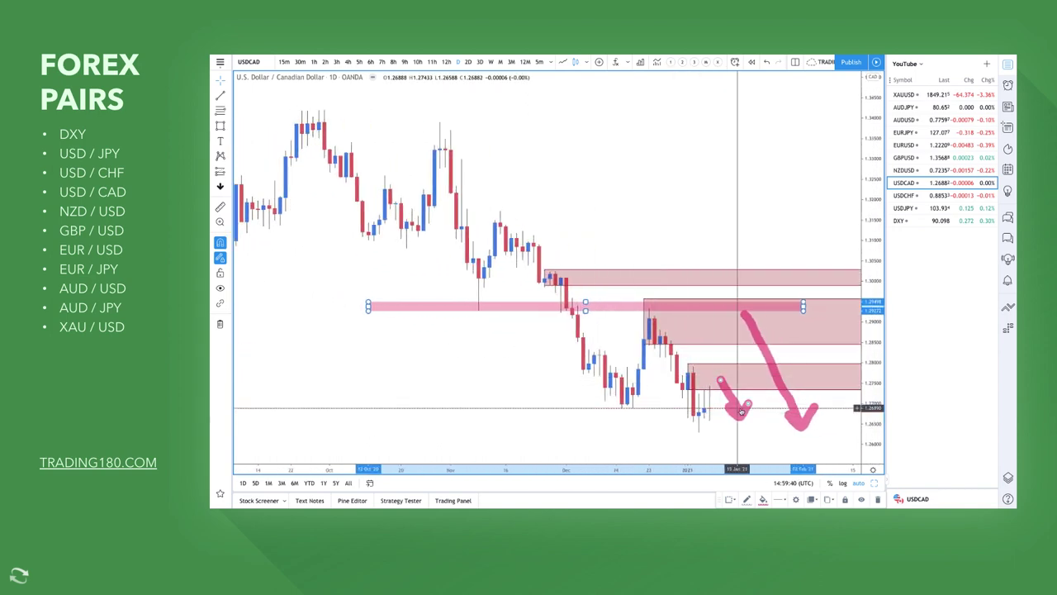
left_click(737, 411)
key("Delete")
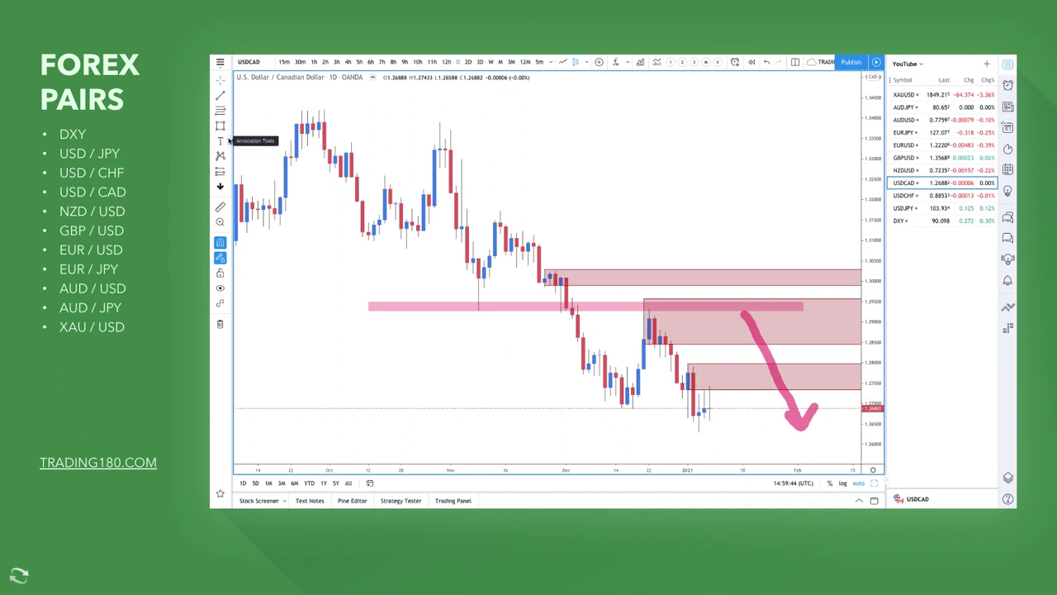
Sketch a highlighter path rising from the current price into the middle red zone and falling back, and undo it.
left_click(230, 125)
left_click(259, 145)
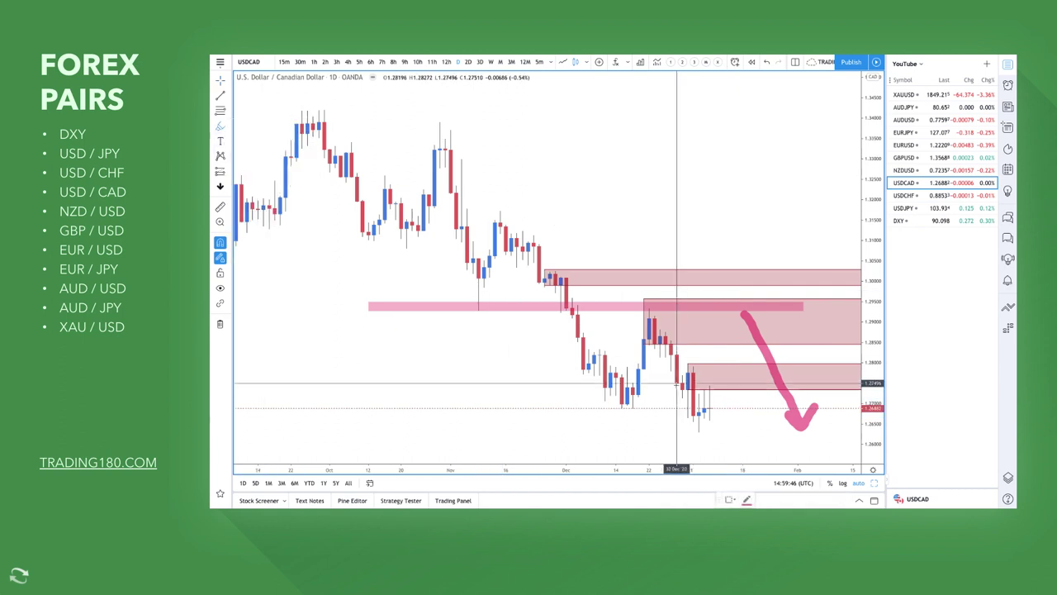
mouse_move(712, 404)
left_mouse_down()
mouse_move(738, 322)
mouse_move(774, 408)
mouse_move(781, 394)
left_mouse_up()
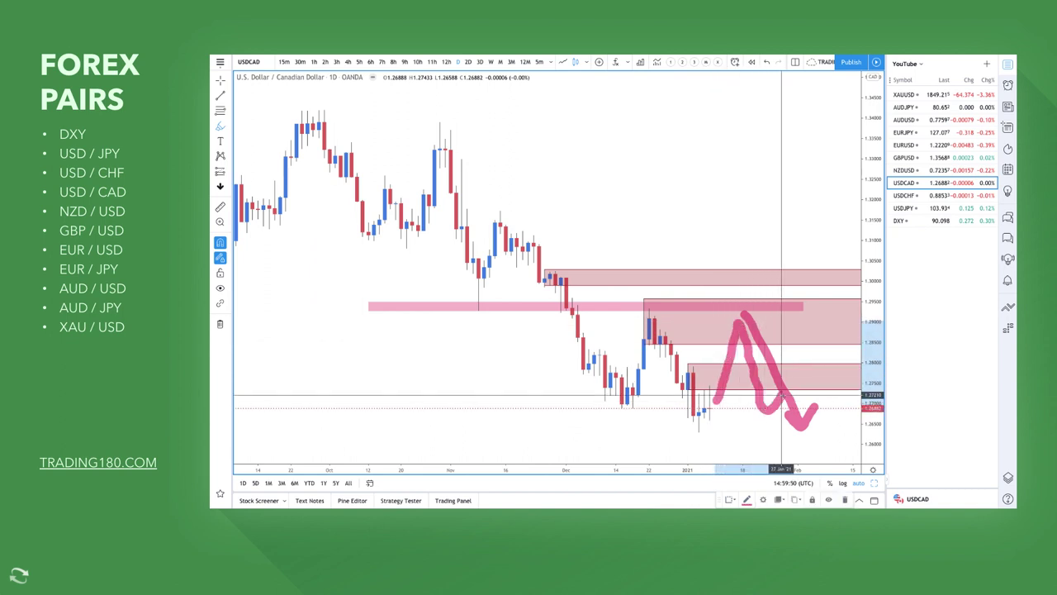
key("ctrl+z")
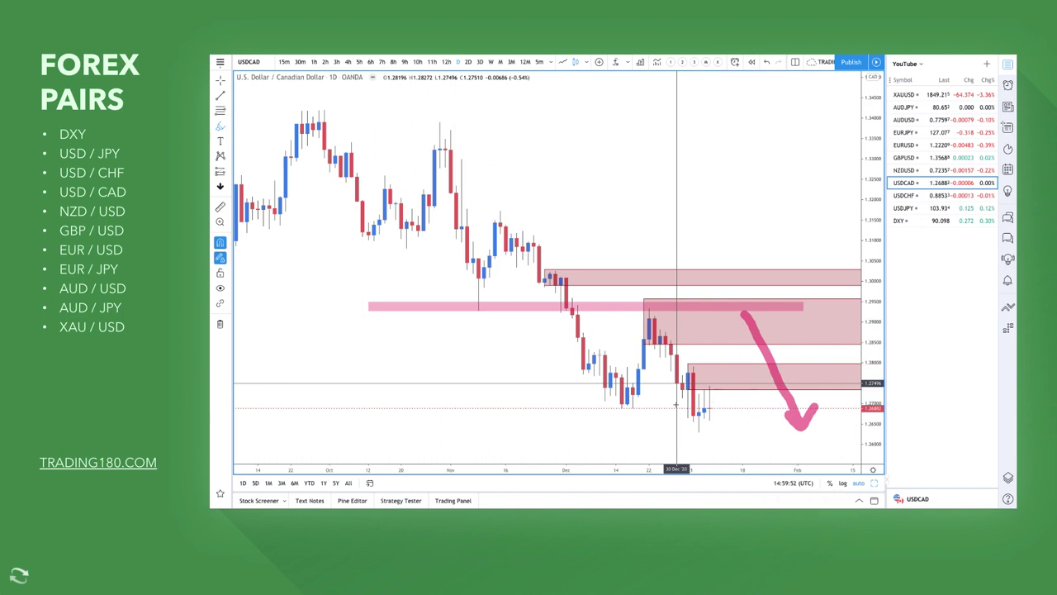
key("Escape")
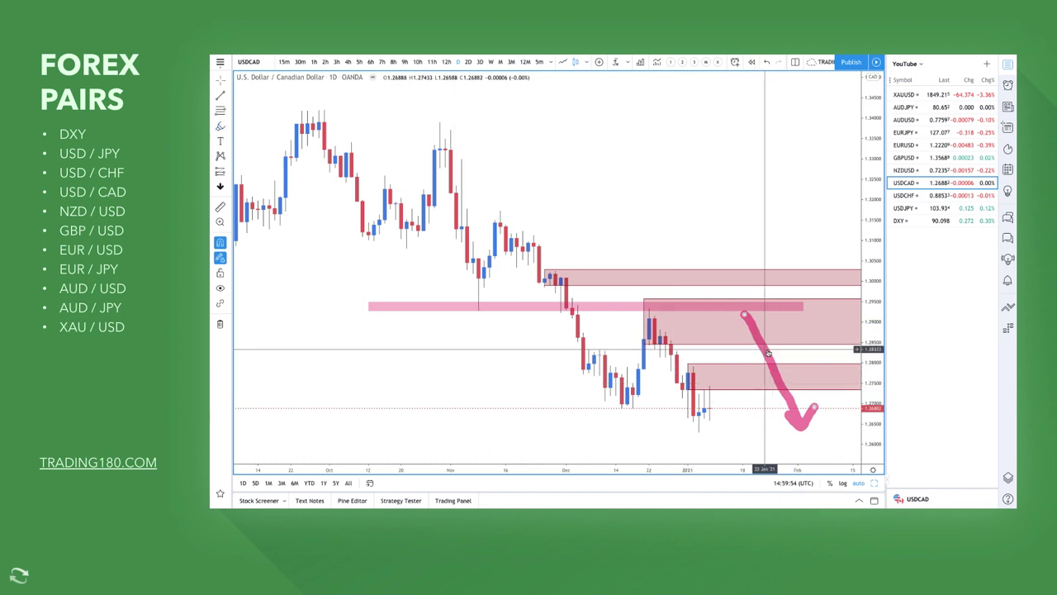
key("ctrl+z")
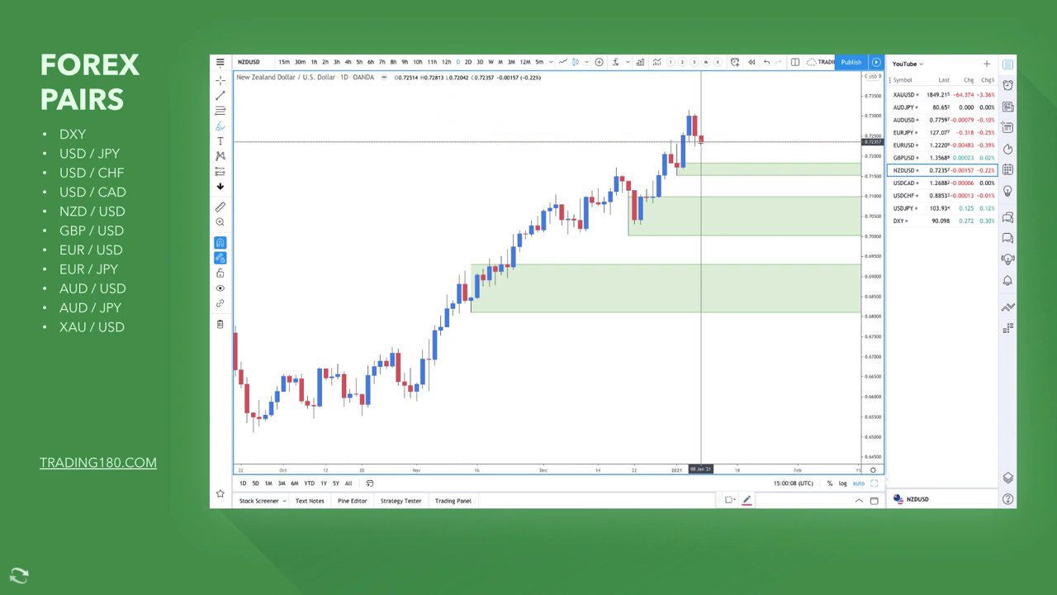
On the NZDUSD chart, sketch a highlighter arrow dipping into the middle green zone and turning up, and undo it.
left_click(705, 152)
mouse_move(706, 166)
left_mouse_down()
mouse_move(712, 187)
mouse_move(743, 201)
mouse_move(779, 156)
mouse_move(774, 176)
left_mouse_up()
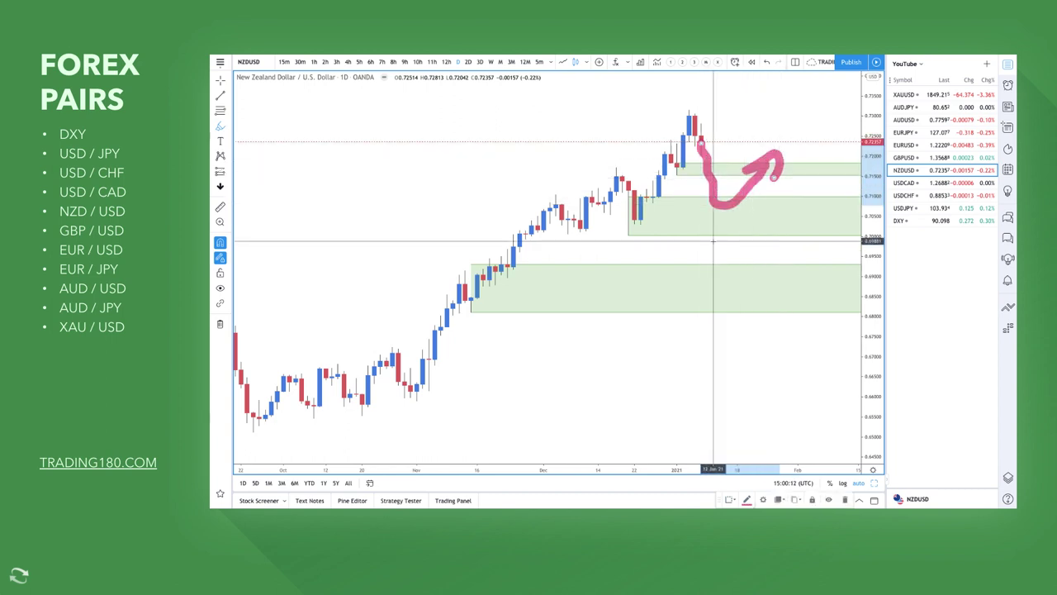
key("ctrl+z")
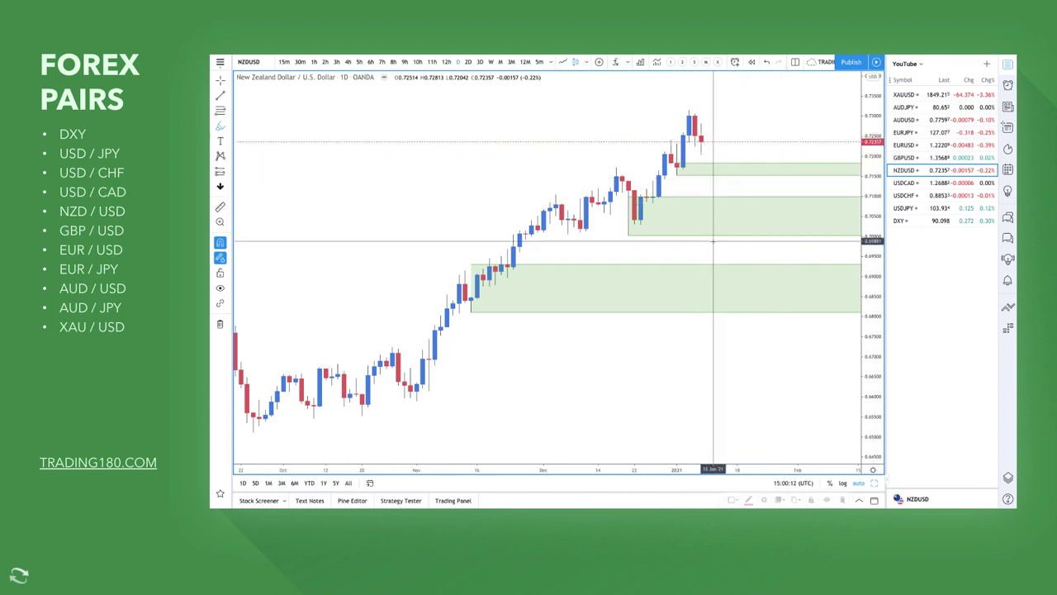
Draw three thin horizontal rectangles across the NZDUSD chart at about 0.7165, 0.7102 and 0.7008.
left_click(229, 115)
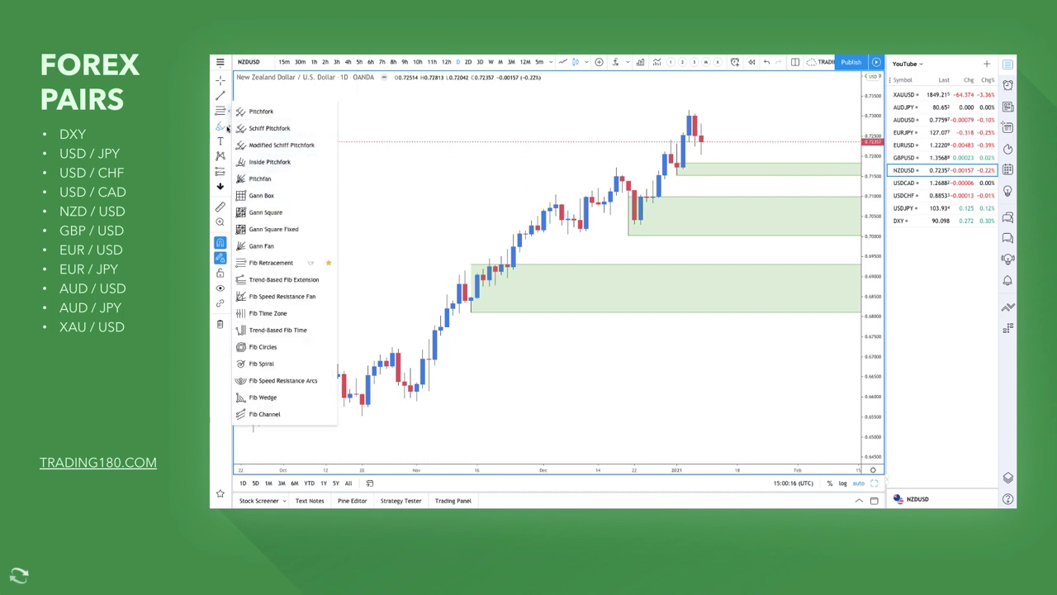
left_click(227, 128)
left_click(261, 176)
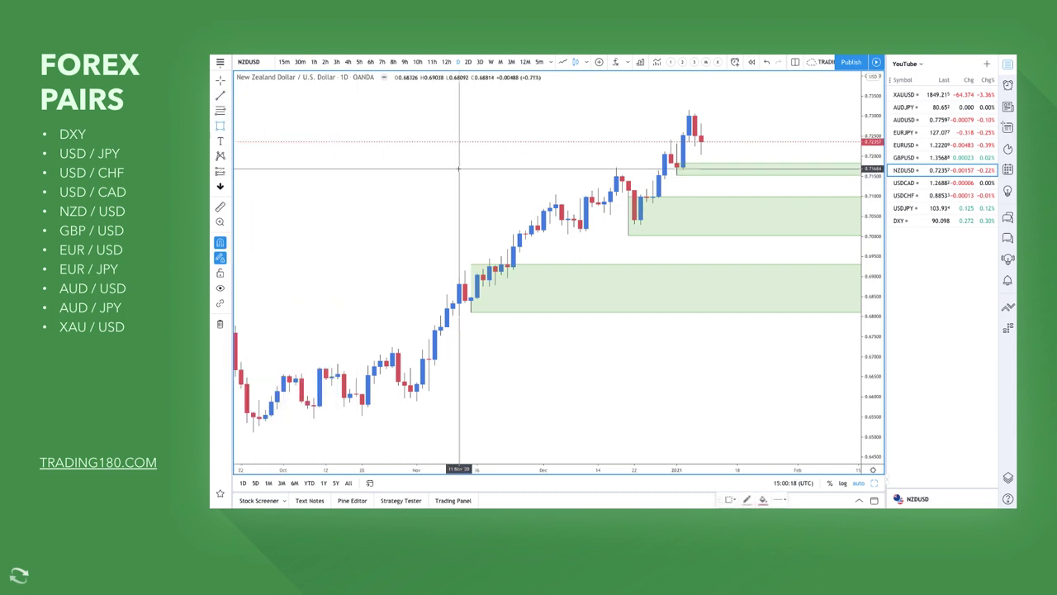
left_click_drag(458, 167, 810, 170)
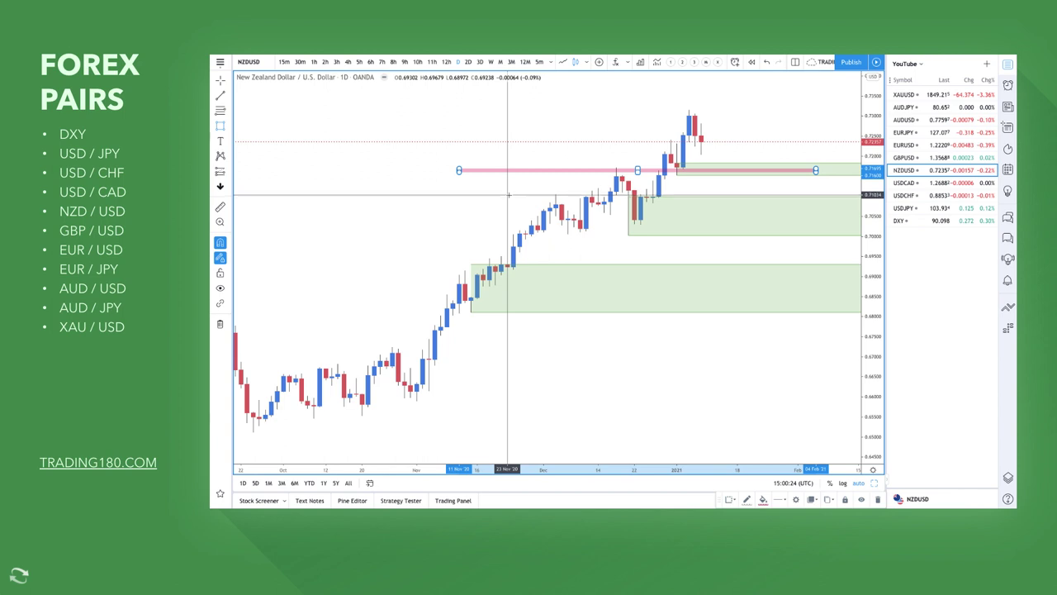
left_click_drag(507, 195, 828, 196)
mouse_move(435, 232)
left_mouse_down()
mouse_move(749, 257)
mouse_move(834, 235)
left_mouse_up()
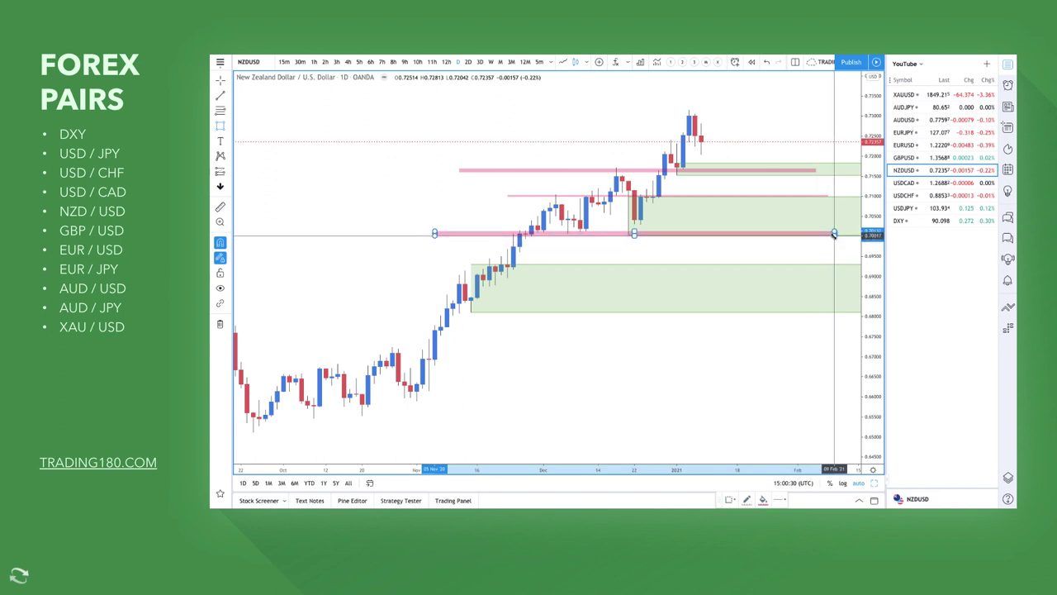
On the NZDUSD chart, sketch a highlighter arrow dipping from the current price into the upper green zone and turning up.
scroll(652, 211, "up", 3)
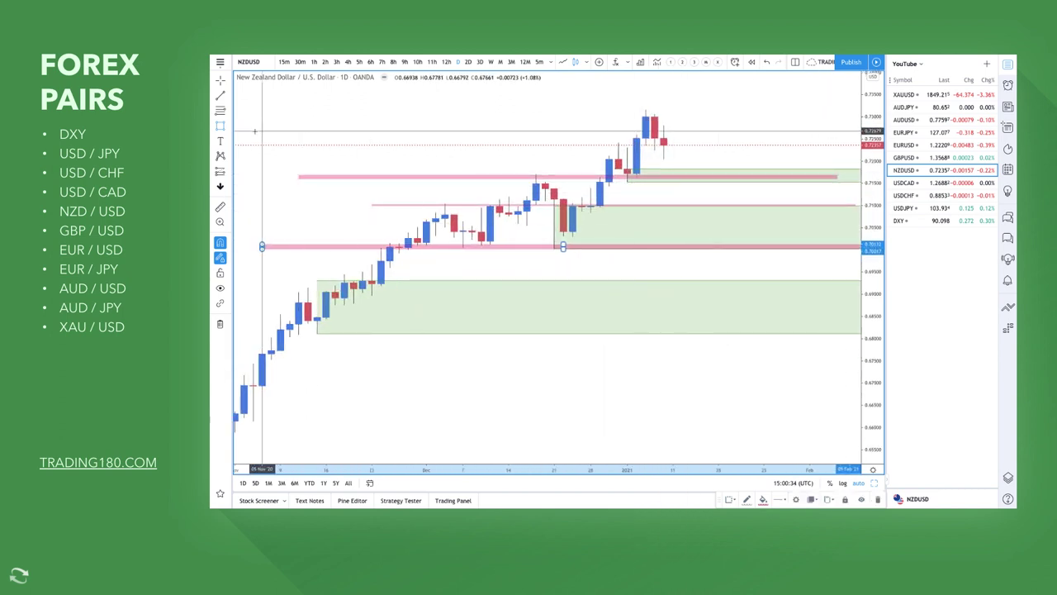
left_click(229, 128)
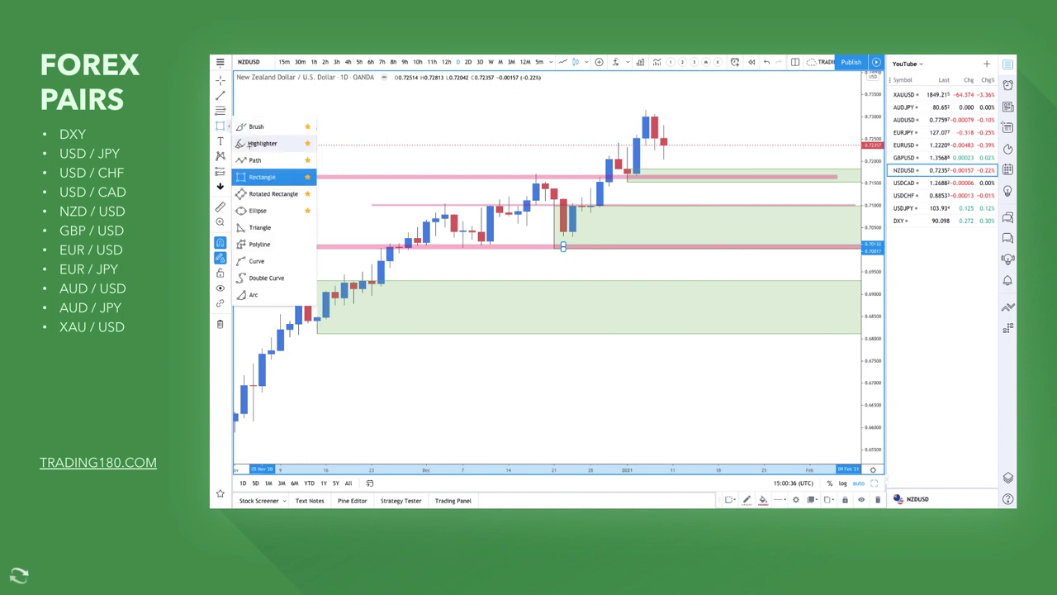
left_click(256, 143)
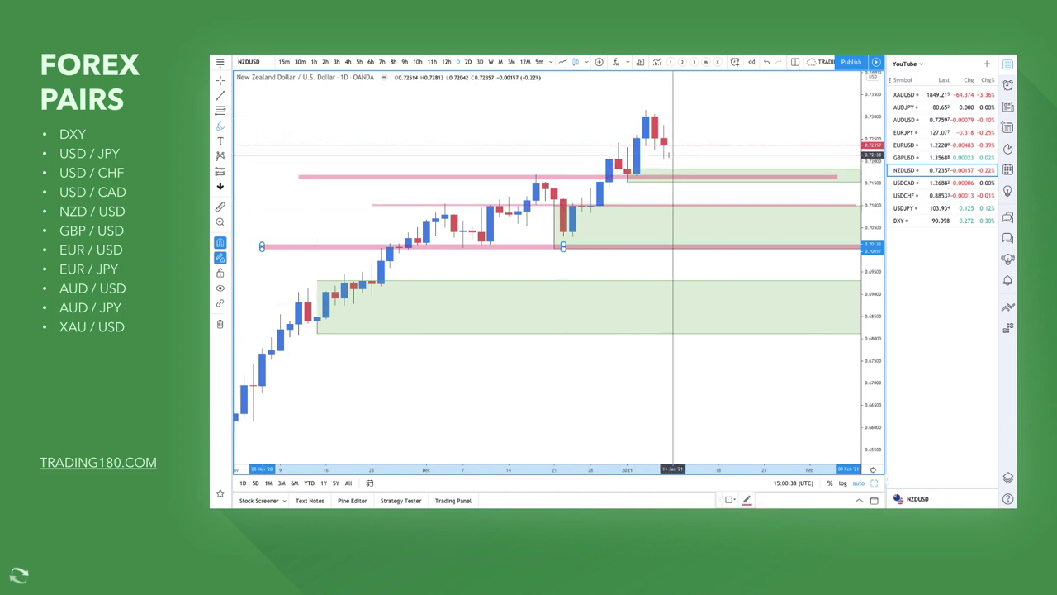
mouse_move(663, 147)
left_mouse_down()
mouse_move(684, 170)
mouse_move(709, 165)
mouse_move(735, 138)
mouse_move(710, 149)
mouse_move(727, 152)
left_mouse_up()
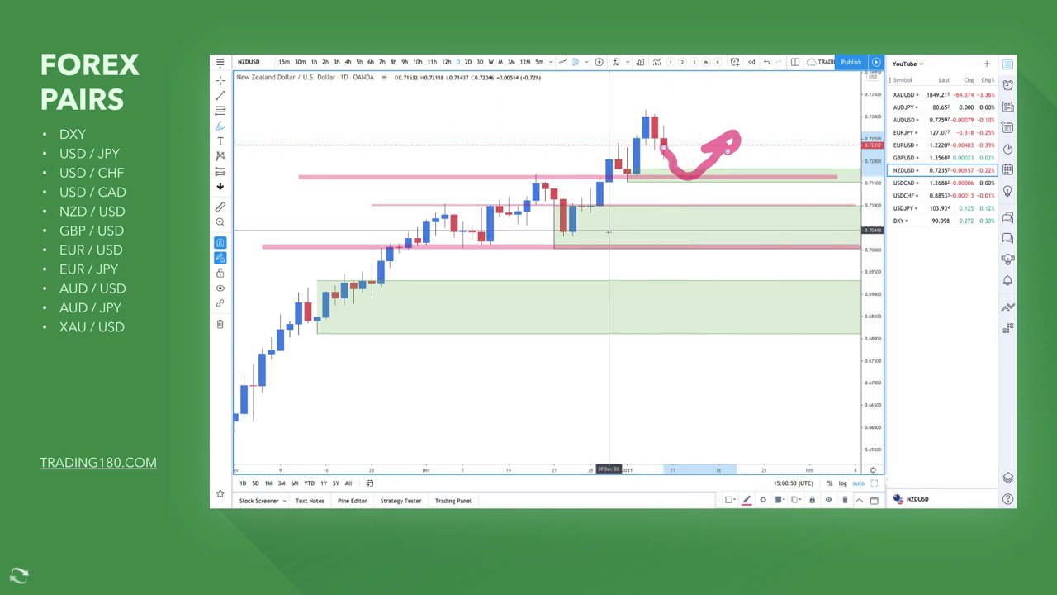
Circle the lowest red band inside the middle green zone and sketch a highlighter arrow from it up to the uppermost red band.
scroll(595, 239, "down", 1)
scroll(594, 240, "down", 1)
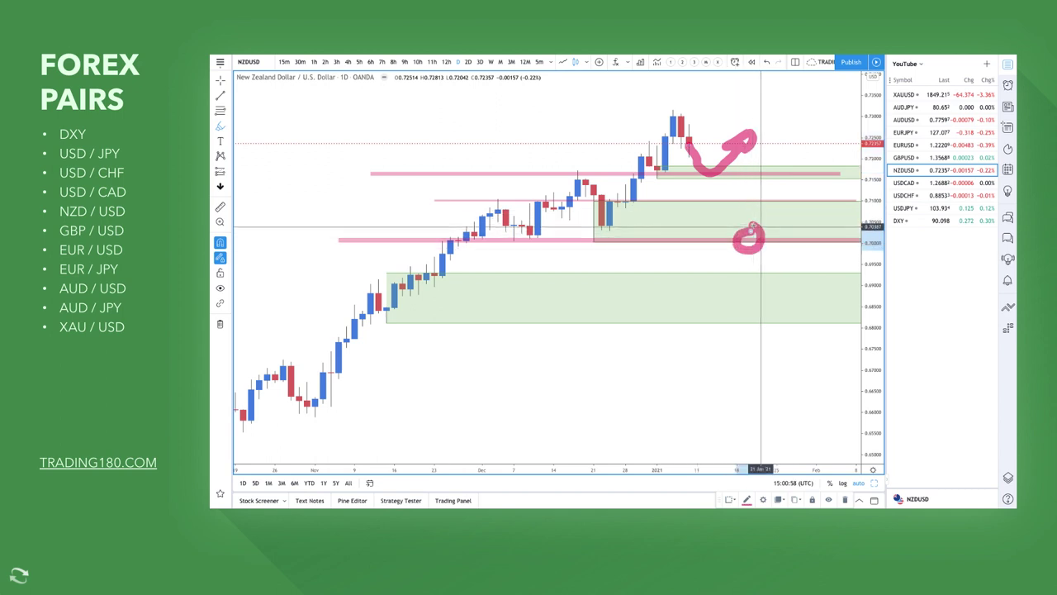
left_click_drag(809, 176, 809, 195)
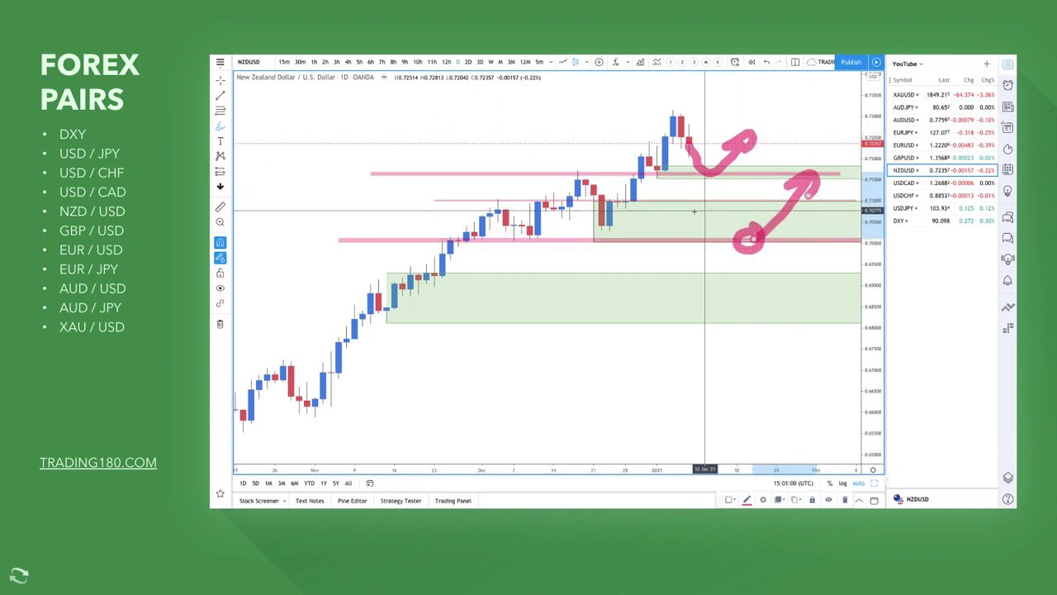
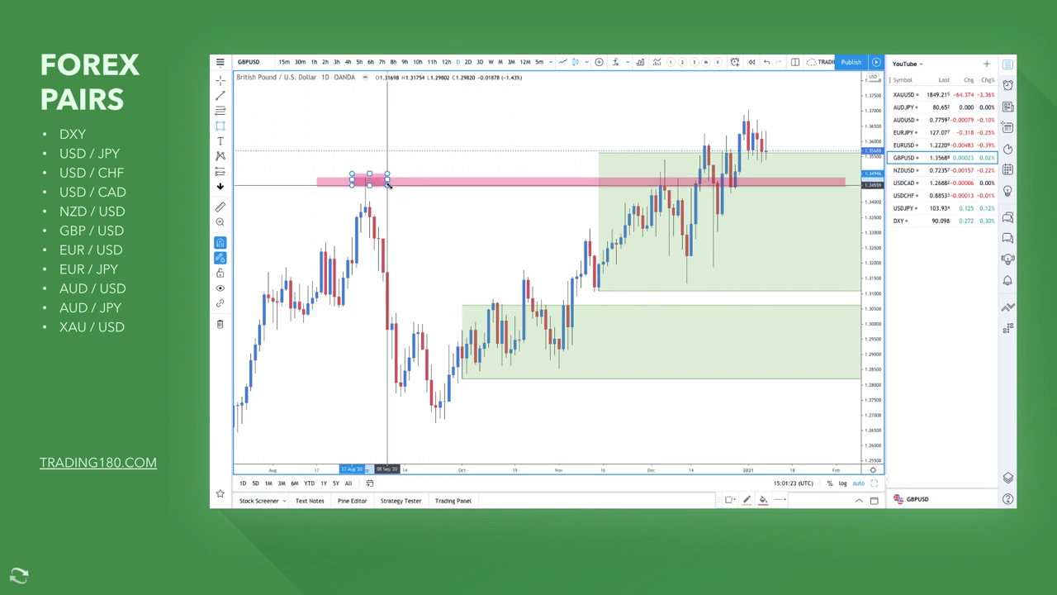
left_click_drag(643, 172, 752, 188)
scroll(818, 188, "up", 5)
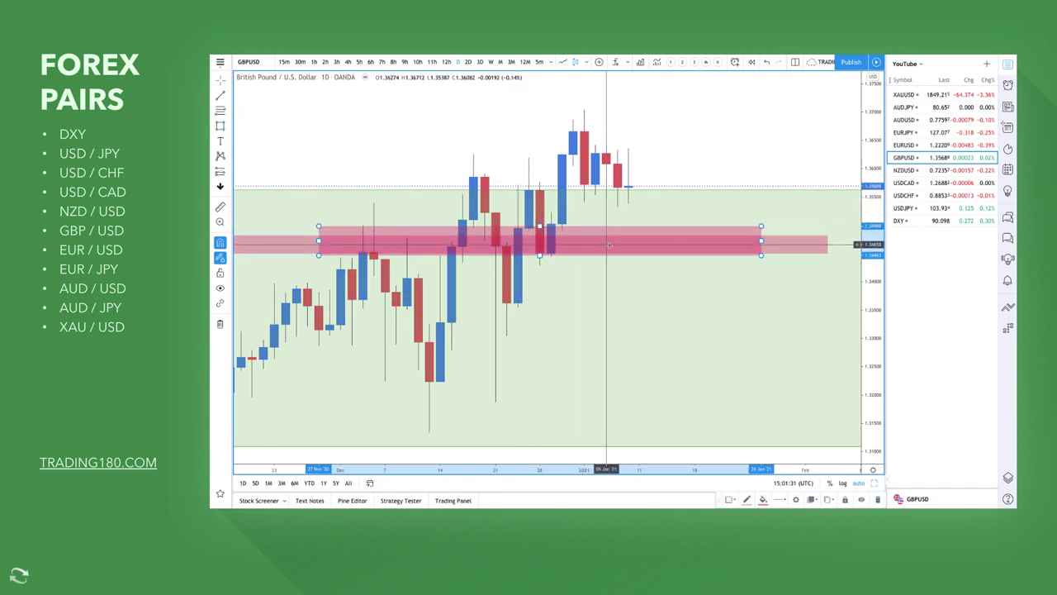
key("Delete")
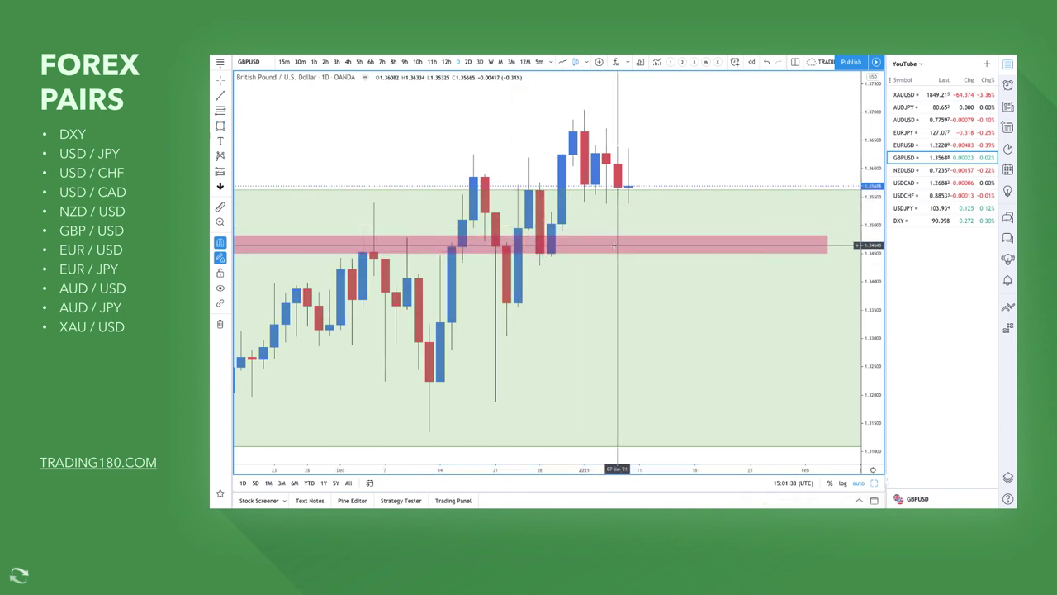
Draw two horizontal rectangles across the GBPUSD chart, at about 1.3240 to 1.3300 and about 1.3110 to 1.3154.
scroll(613, 246, "down", 10)
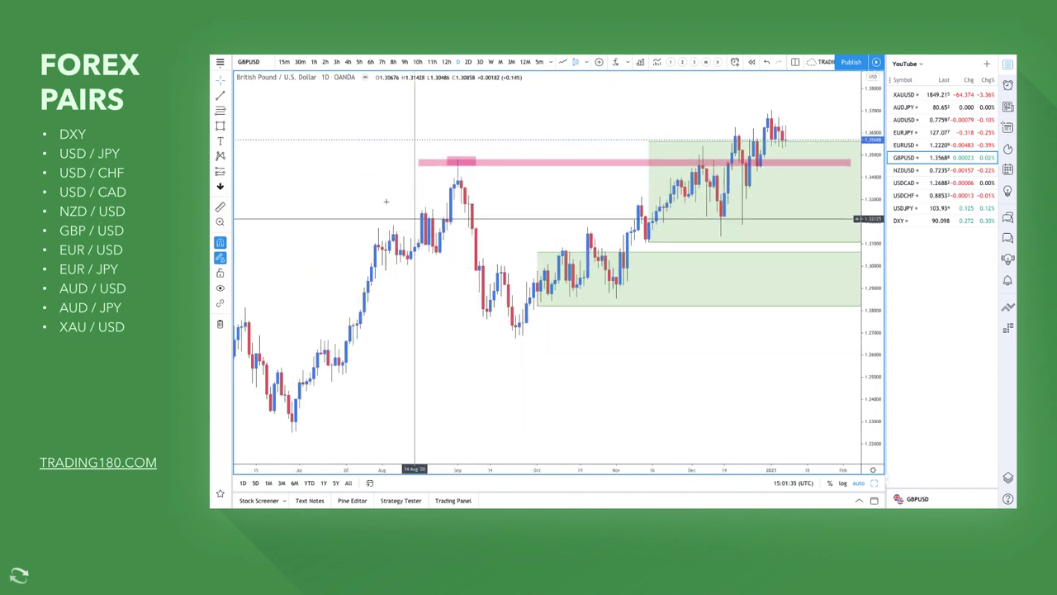
left_click(220, 126)
left_click_drag(370, 212, 828, 200)
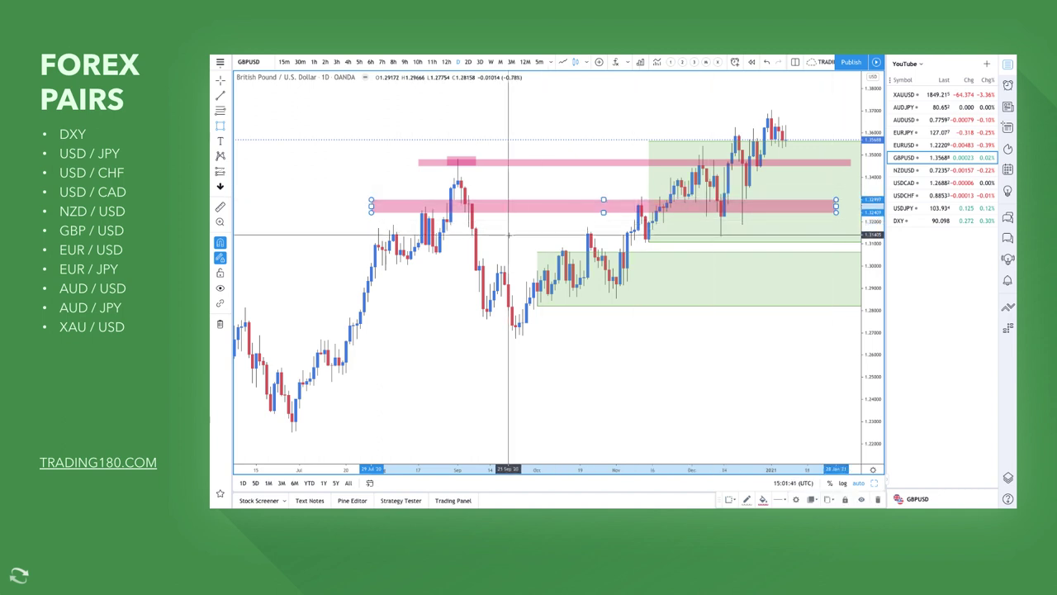
left_click_drag(533, 233, 842, 242)
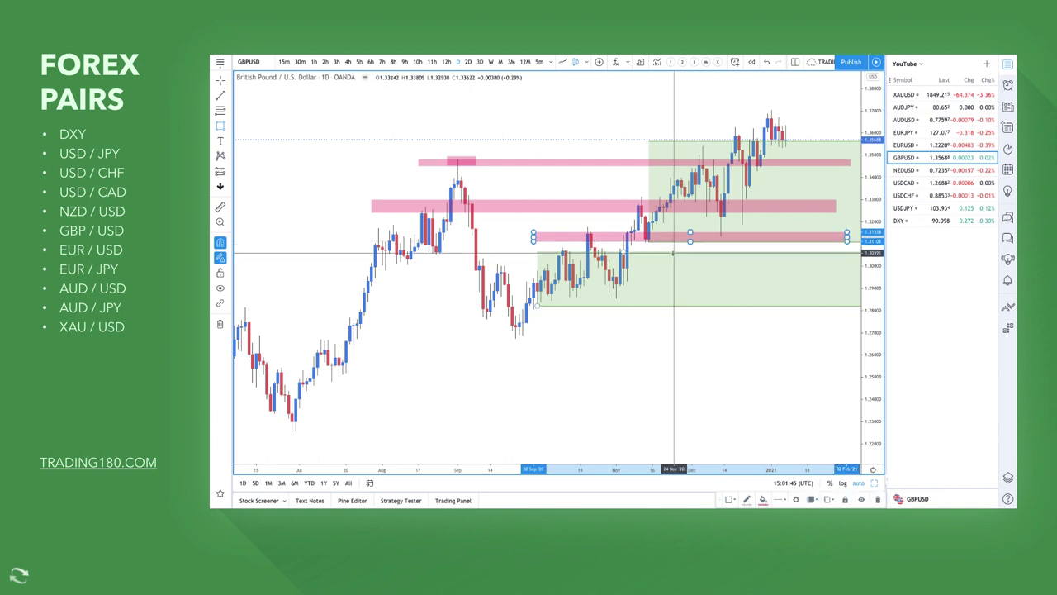
Sketch a highlighter path falling from the current GBPUSD price to the middle red band, rising and turning down, and delete it.
scroll(613, 238, "up", 3)
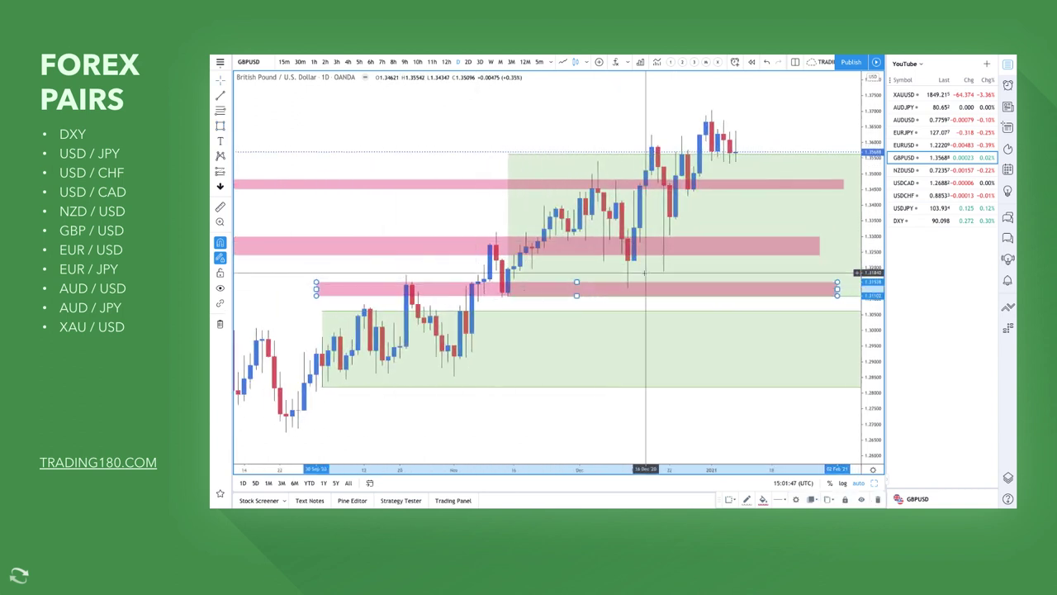
left_click(230, 127)
left_click(262, 143)
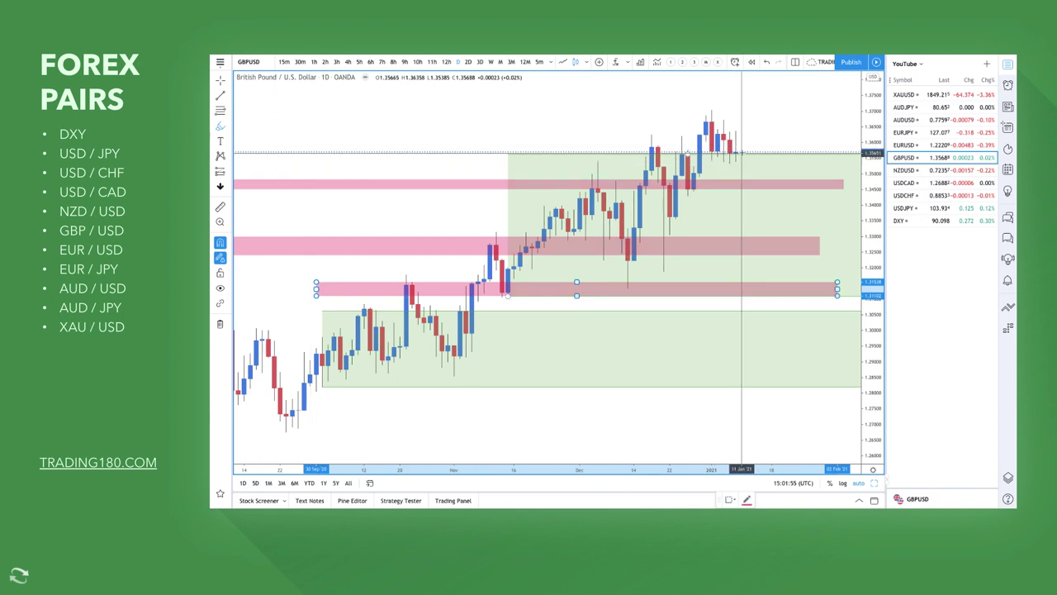
mouse_move(732, 150)
left_mouse_down()
mouse_move(742, 169)
mouse_move(761, 165)
mouse_move(769, 240)
mouse_move(814, 142)
mouse_move(839, 170)
left_mouse_up()
scroll(804, 180, "down", 1)
scroll(750, 179, "down", 1)
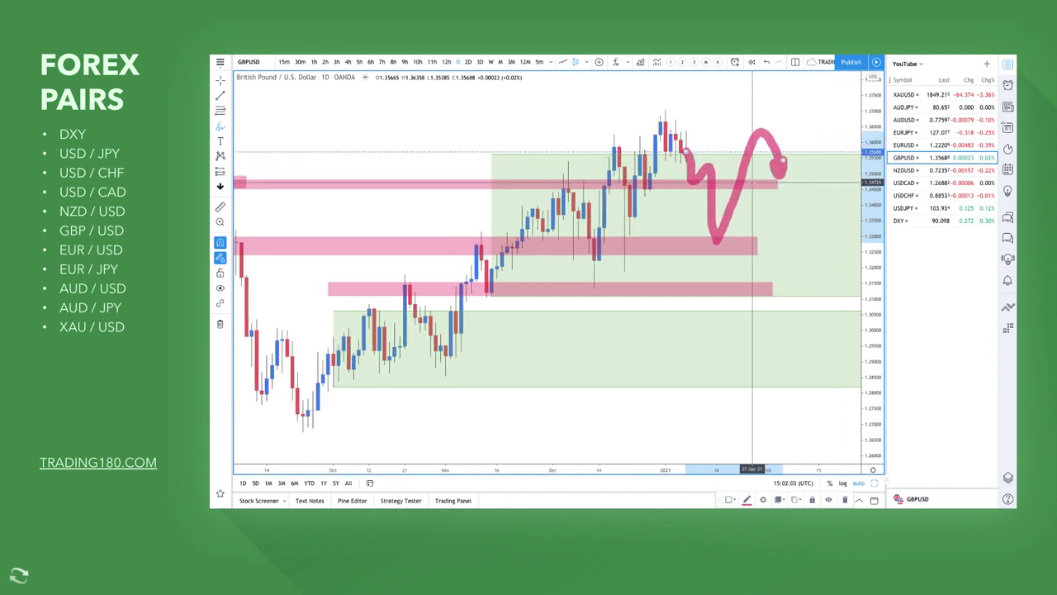
scroll(685, 175, "up", 2)
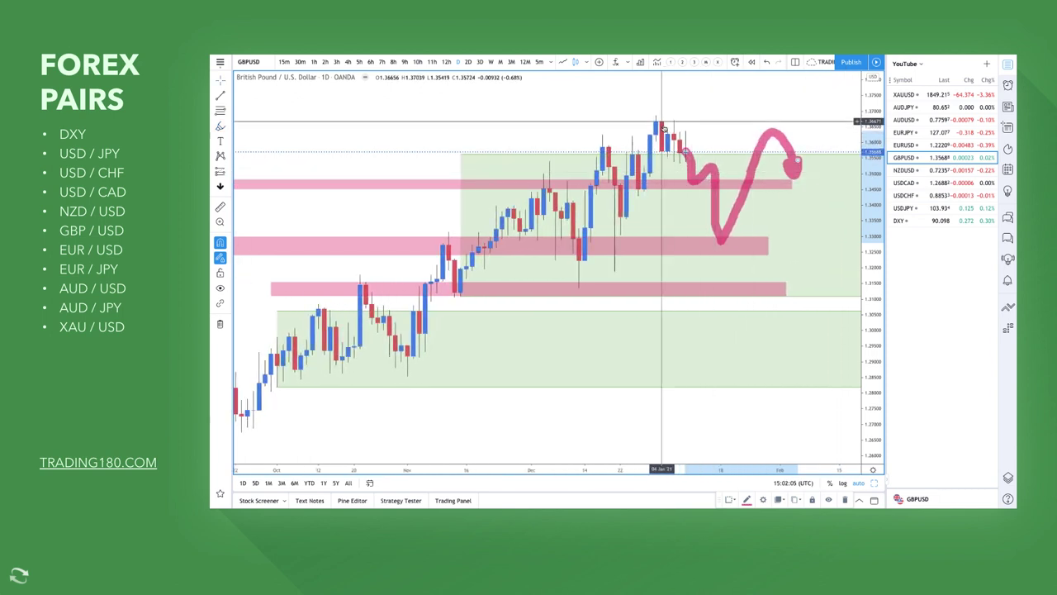
key("Delete")
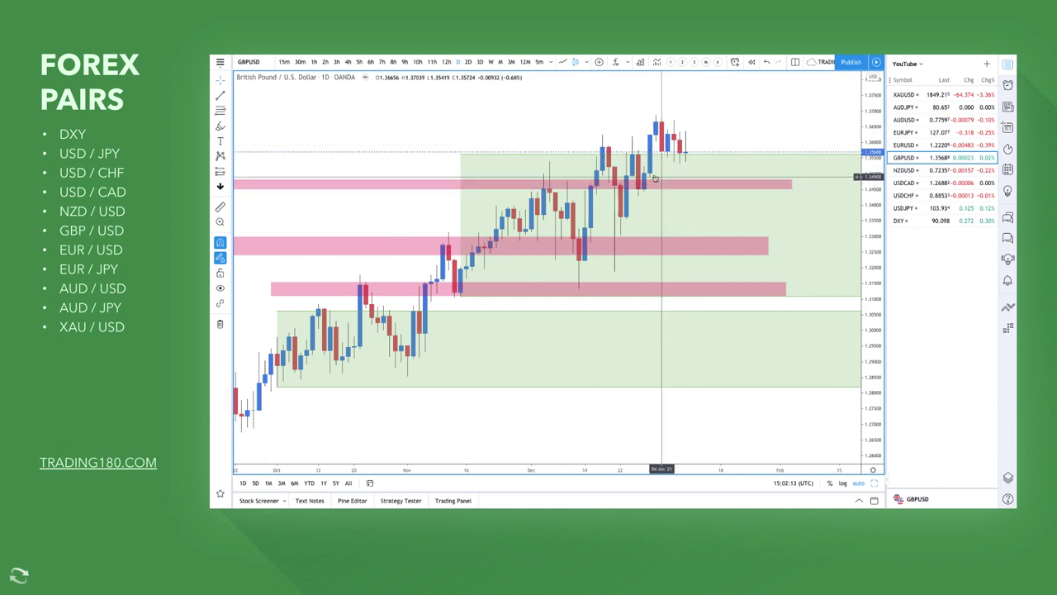
Delete the short red rectangle over the early September peak on the GBPUSD chart.
scroll(654, 198, "down", 4)
left_click(700, 241)
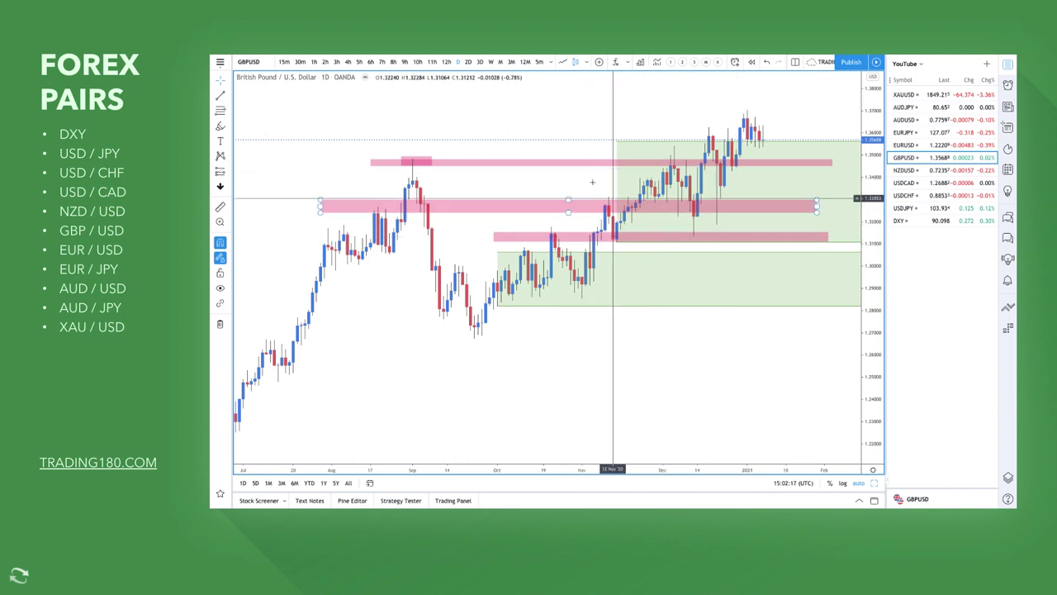
left_click(420, 161)
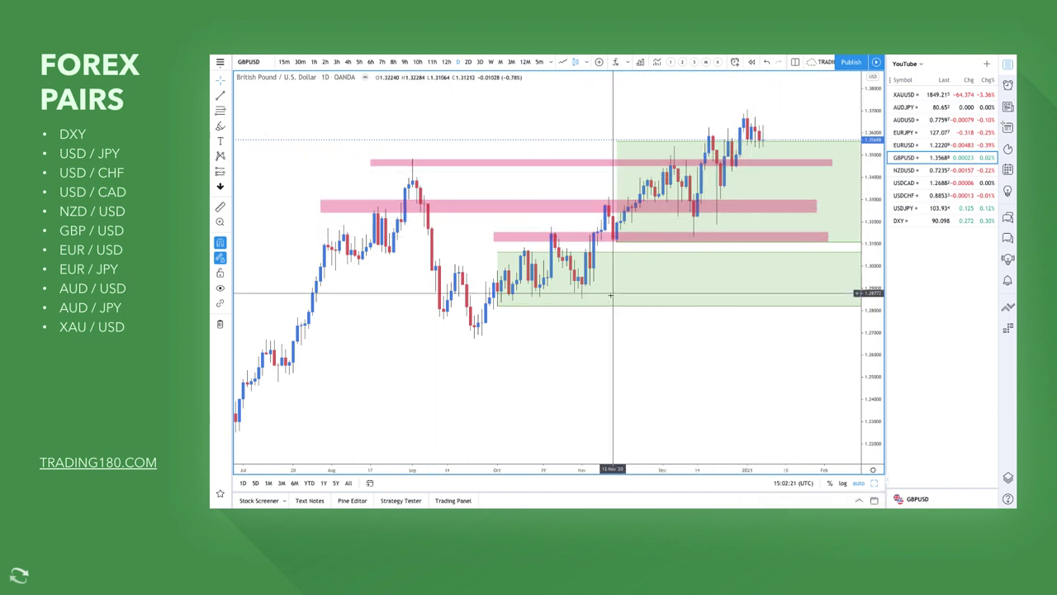
On the EURUSD chart, highlight an upward arrow from the current price, circle the November low, trace the rally and letter its ends B and E.
scroll(636, 272, "down", 1)
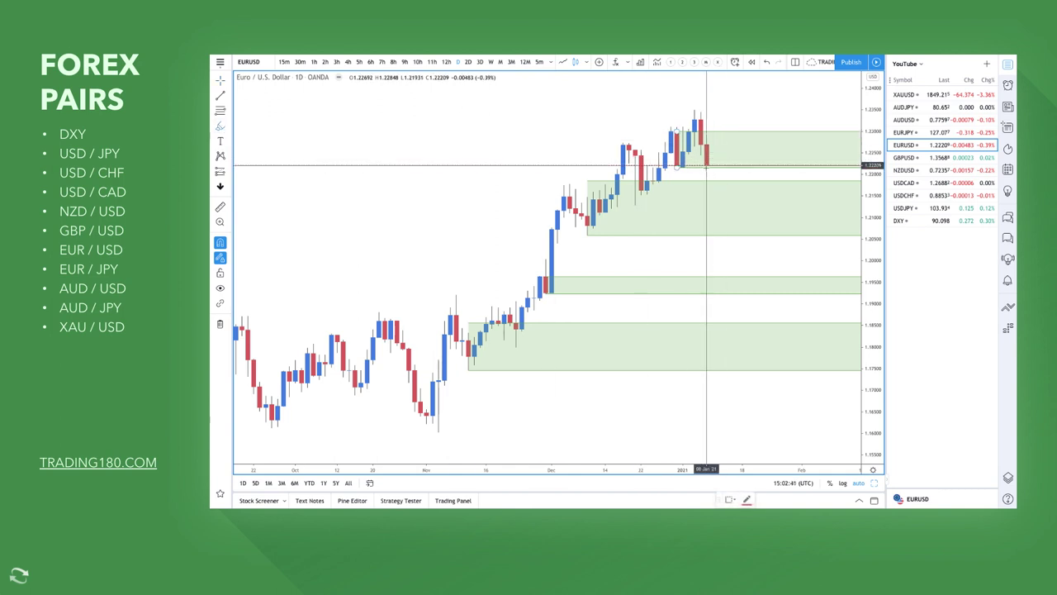
left_click_drag(710, 167, 747, 148)
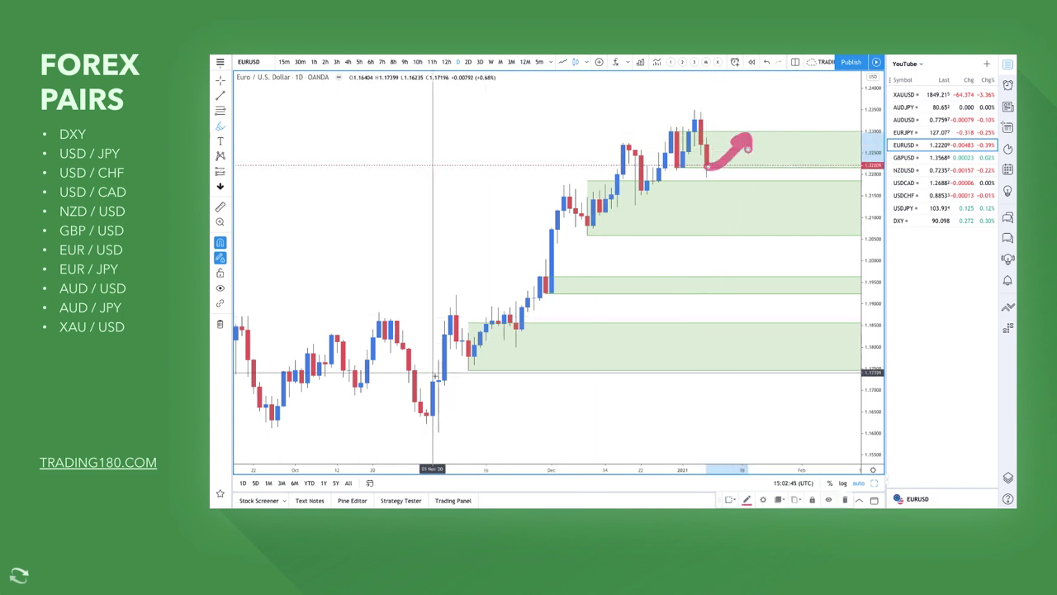
mouse_move(433, 405)
left_mouse_down()
mouse_move(445, 431)
mouse_move(431, 406)
mouse_move(566, 216)
mouse_move(695, 120)
left_mouse_up()
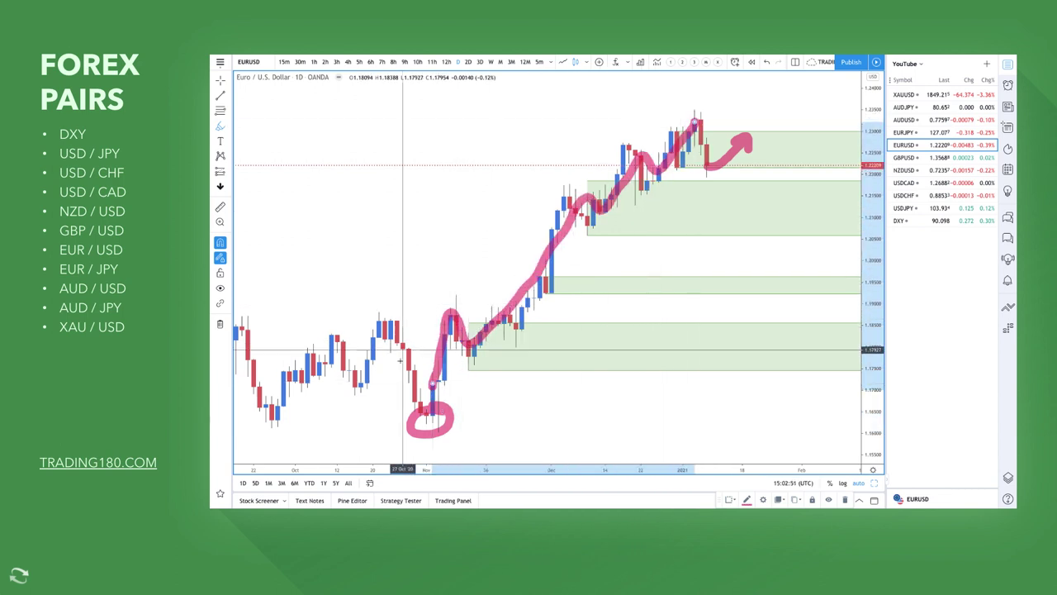
mouse_move(486, 381)
left_mouse_down()
mouse_move(488, 429)
mouse_move(507, 386)
mouse_move(491, 429)
left_mouse_up()
left_click_drag(738, 94, 753, 102)
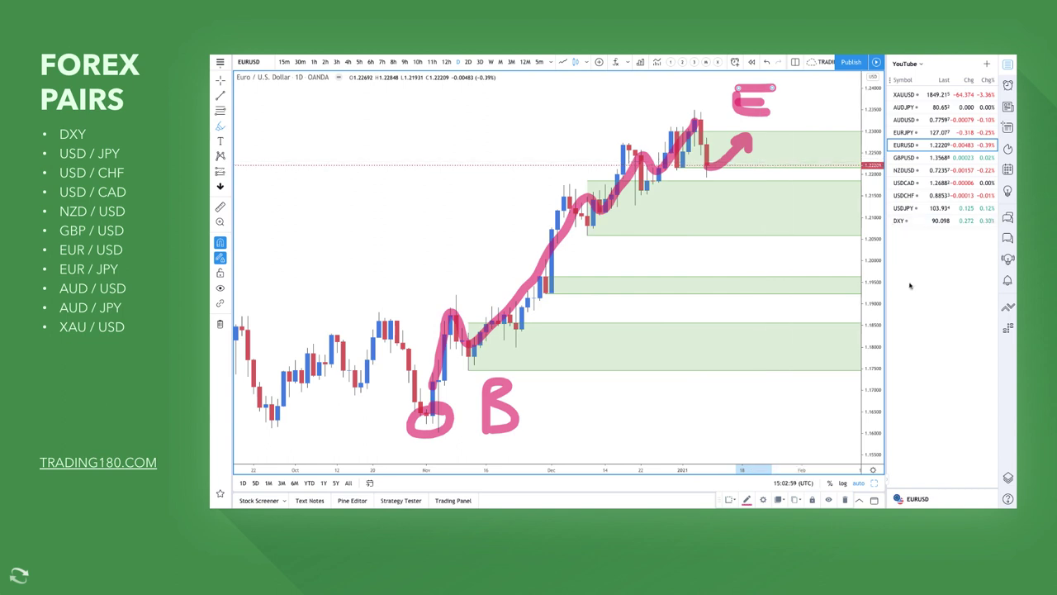
Delete all highlighter drawings from the EURUSD chart through the object tree, keeping the Fib Retracement zones.
left_click(1008, 479)
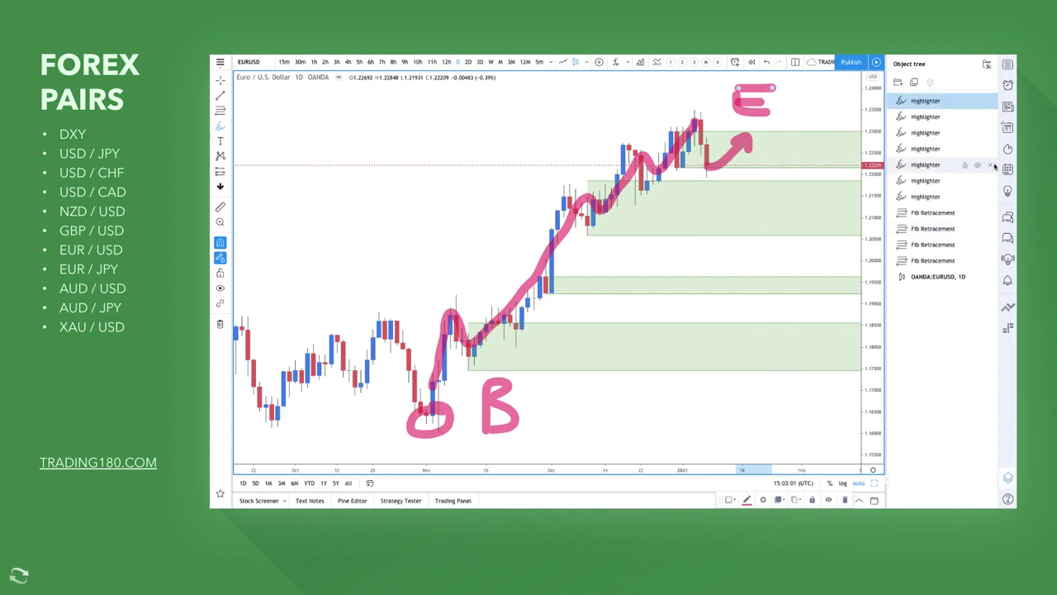
left_click(992, 101)
left_click(992, 101)
left_click(991, 100)
left_click(992, 100)
left_click(992, 100)
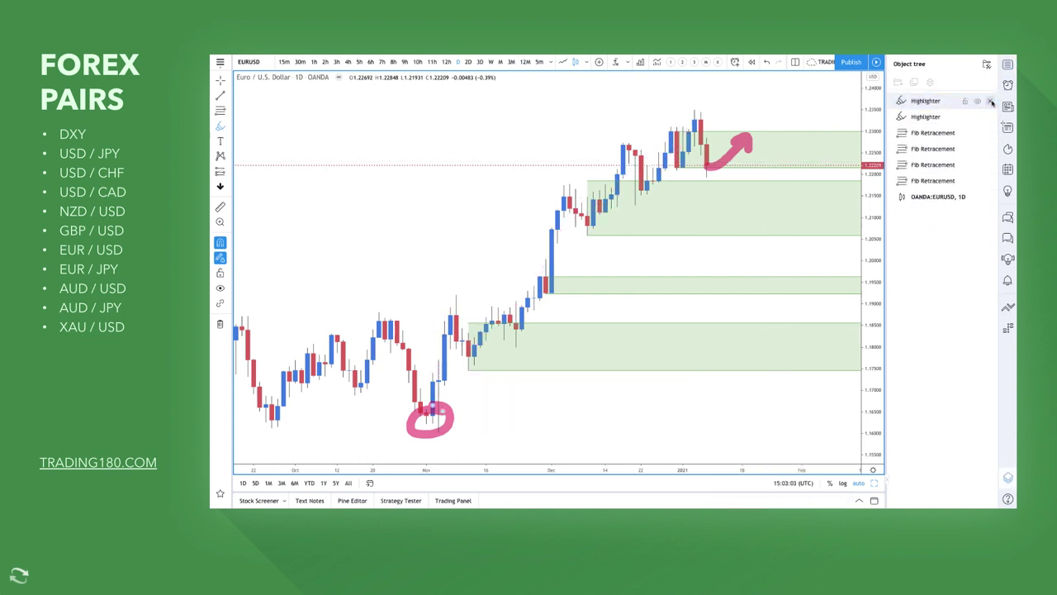
left_click(992, 101)
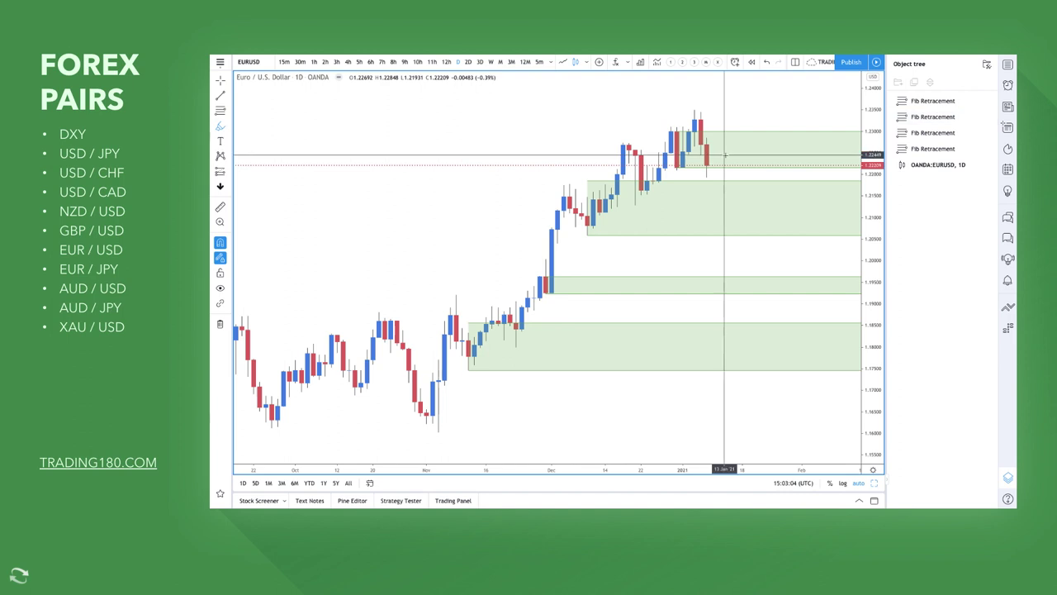
Draw a thin horizontal rectangle at about 1.2144 to 1.2164 across the second green zone from early November to mid-February.
left_click(226, 128)
left_click(255, 176)
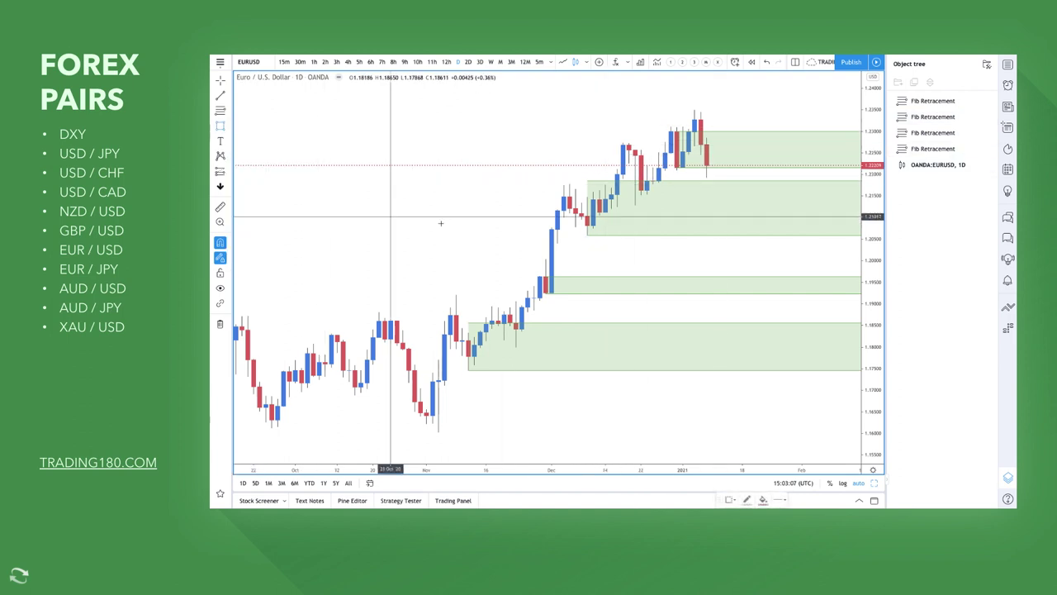
left_click(426, 190)
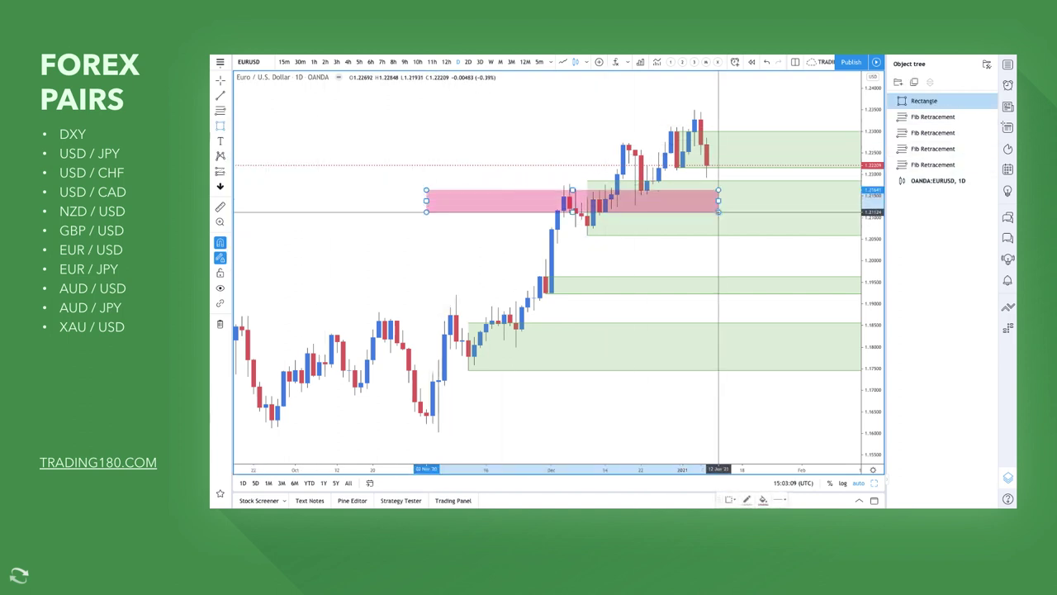
left_click(843, 198)
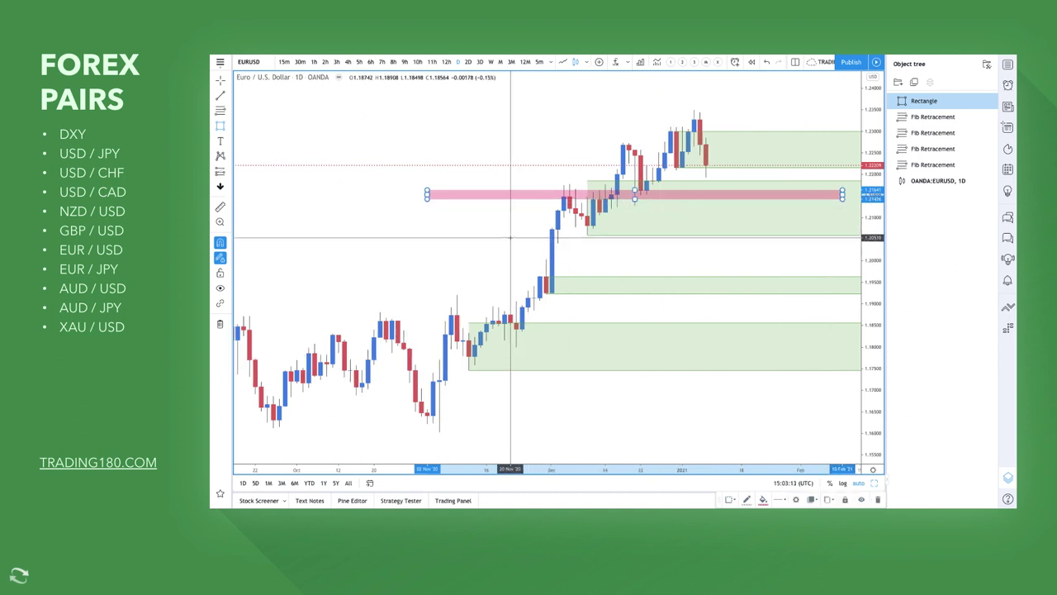
Draw a thin horizontal rectangle at about 1.1951 to 1.1976 from the August highs across the third green zone.
scroll(511, 238, "down", 10)
scroll(516, 242, "up", 8)
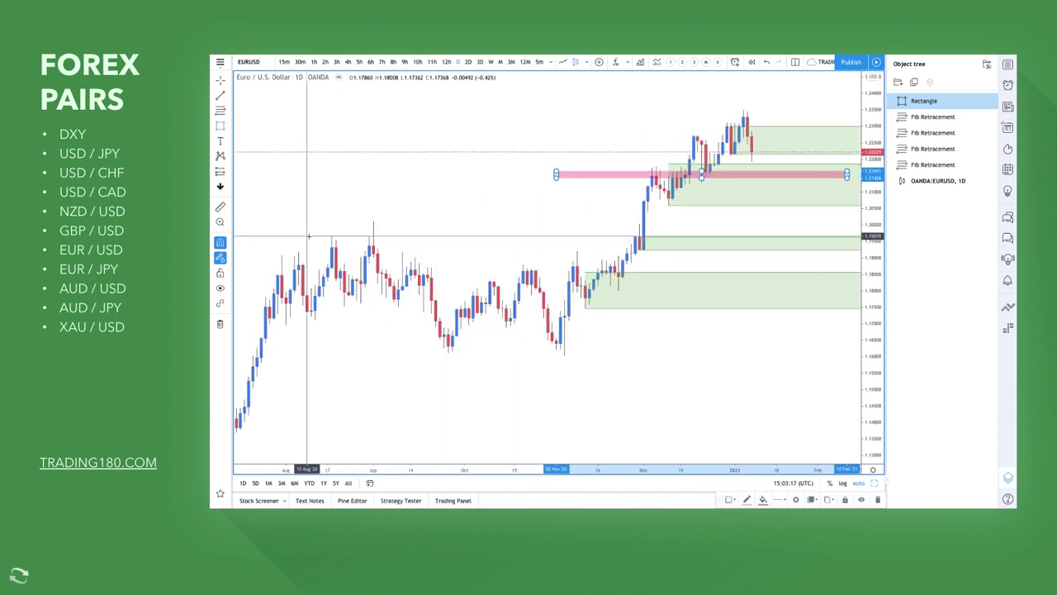
left_click(307, 233)
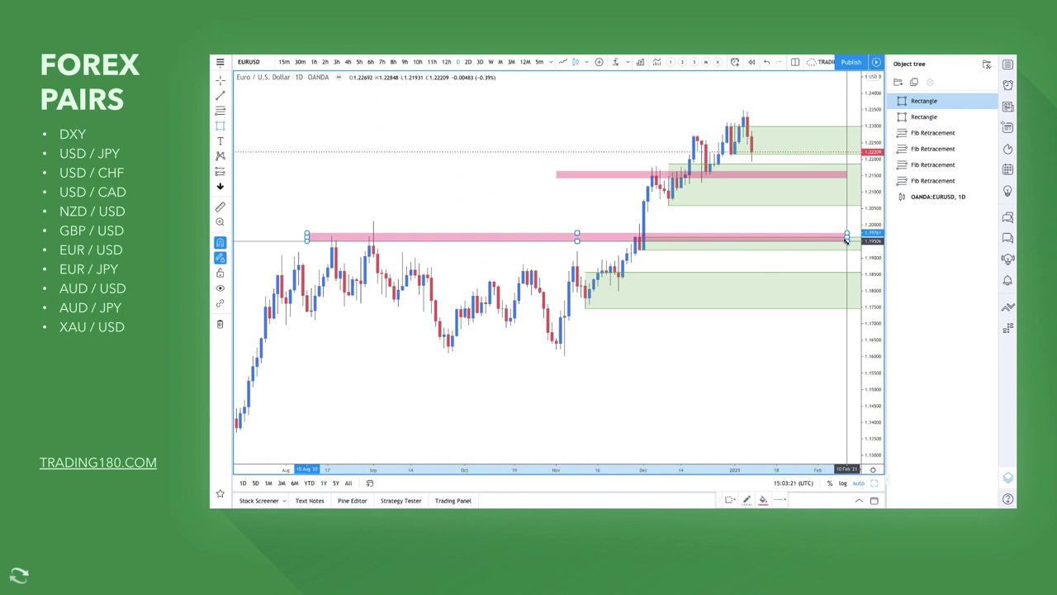
left_click(846, 239)
scroll(622, 197, "up", 3)
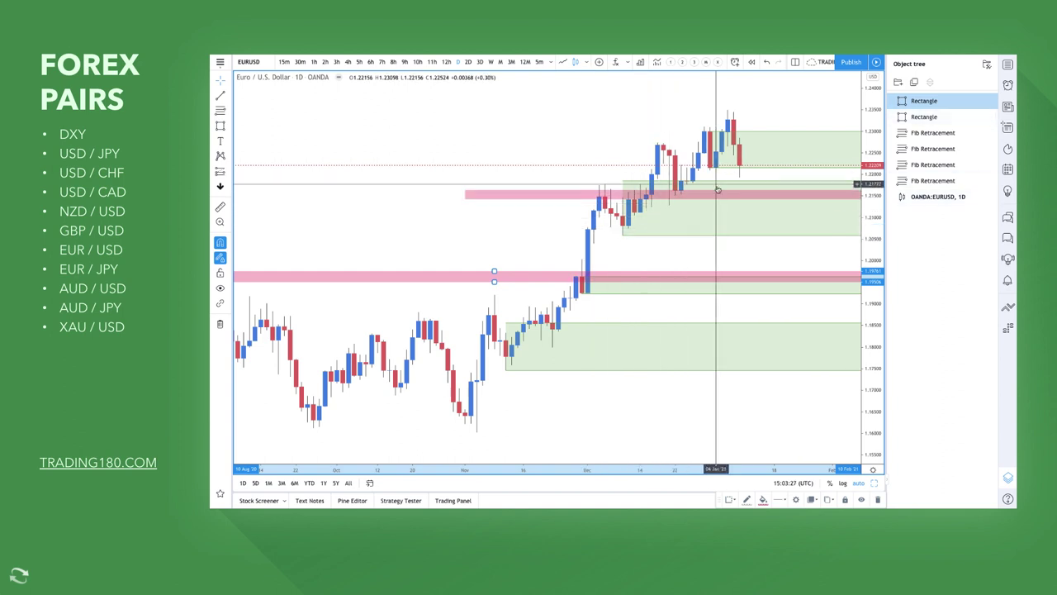
Show the watchlist again in place of the object tree.
scroll(728, 243, "down", 2)
scroll(728, 244, "up", 5)
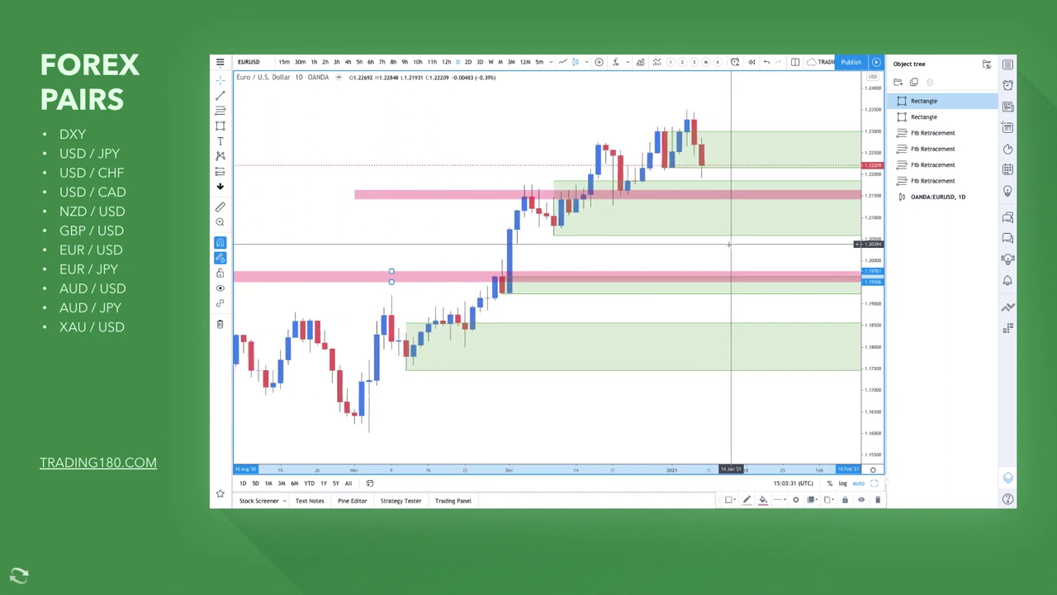
scroll(727, 239, "left", 3)
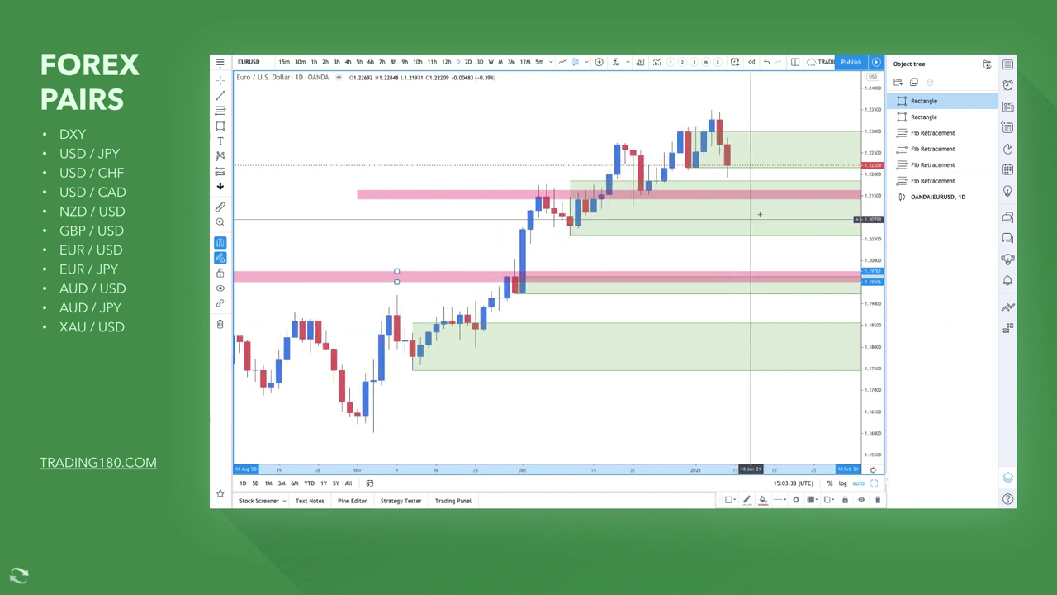
left_click(1007, 65)
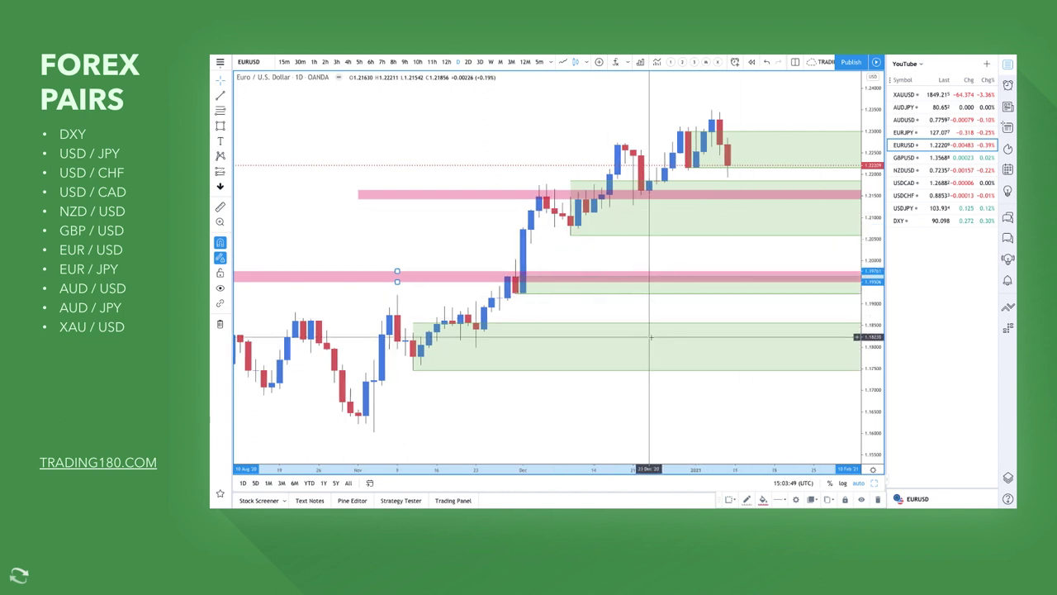
Mark a zone at about 1.2299 to 1.2350 over the 6 January high on EURUSD and apply the SUPPLY template.
scroll(651, 337, "down", 2)
scroll(651, 337, "down", 1)
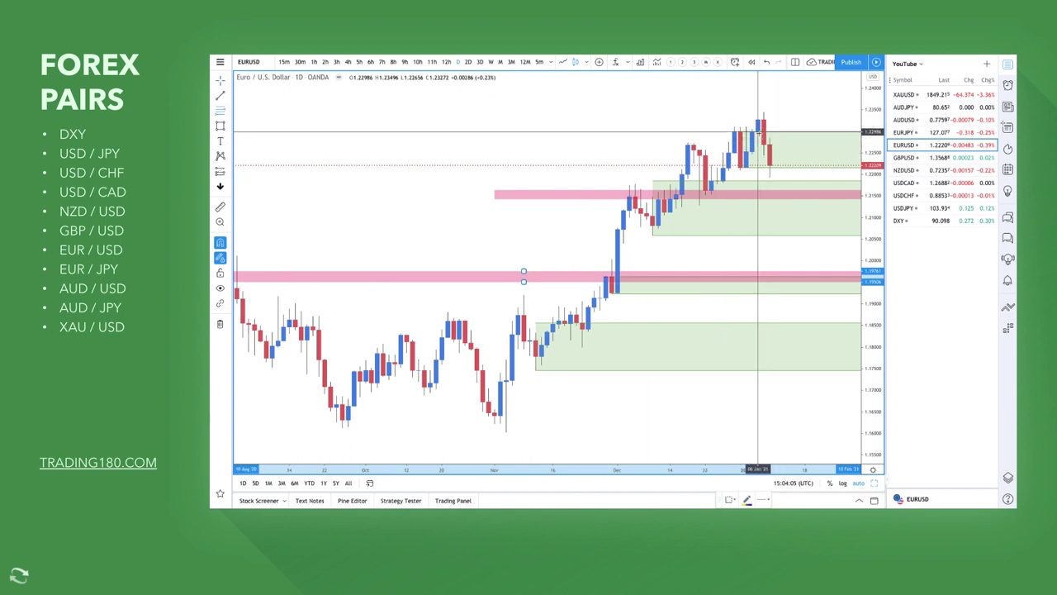
left_click_drag(758, 132, 764, 110)
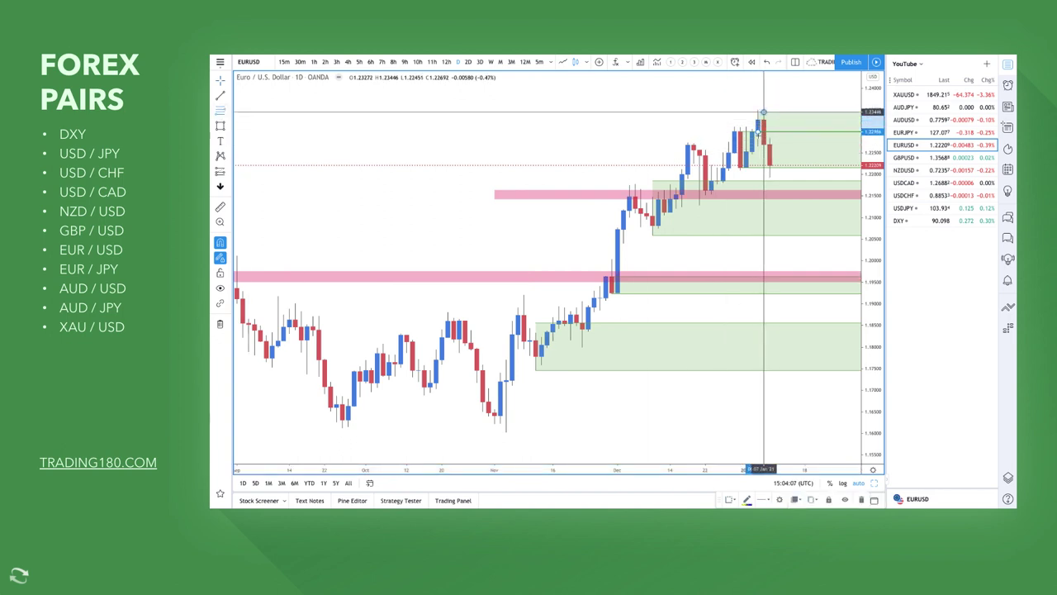
left_click(728, 499)
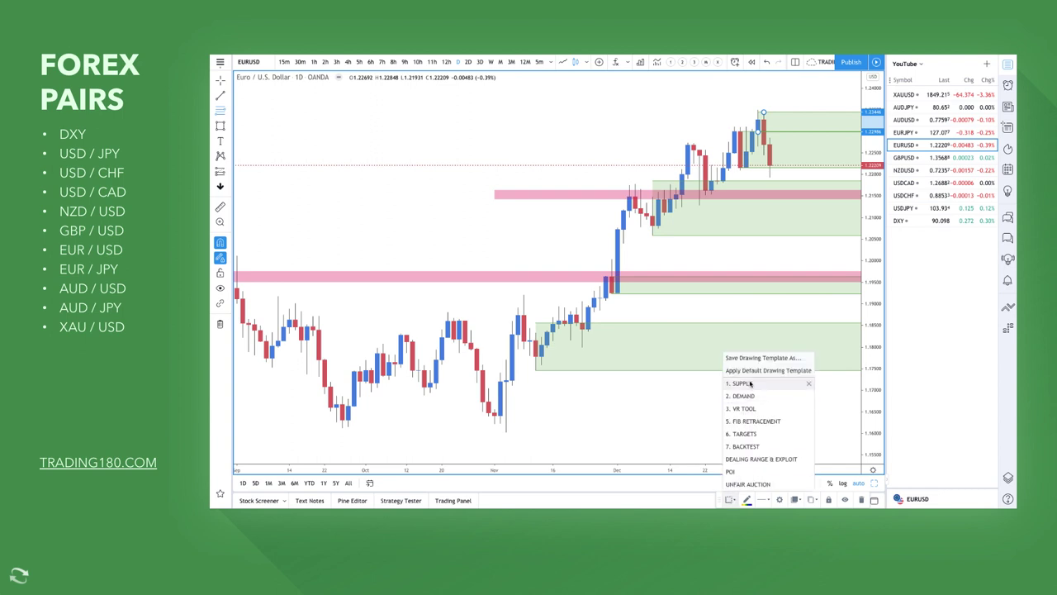
left_click(743, 383)
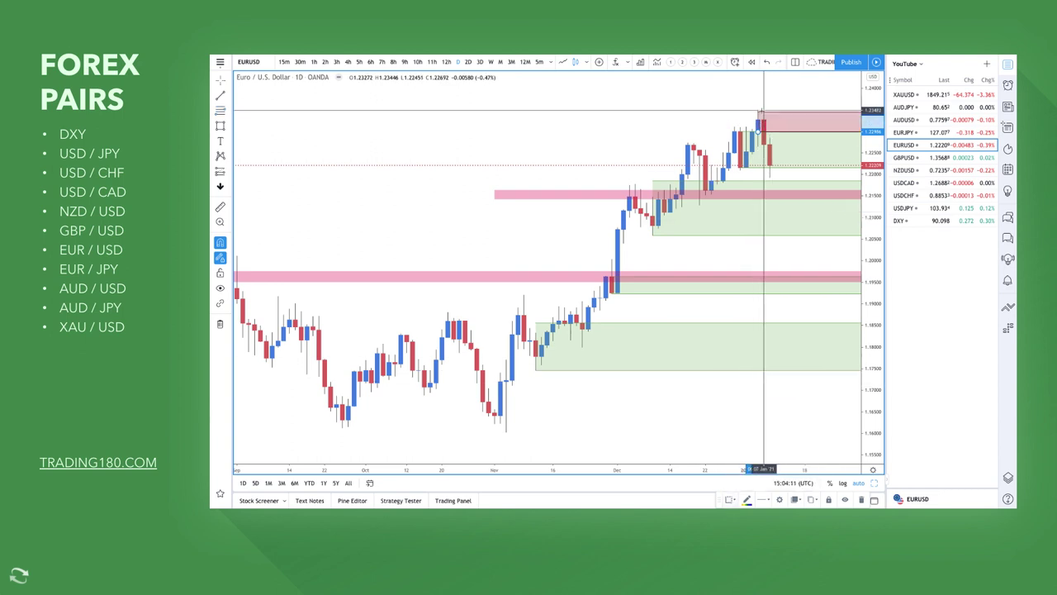
Sketch a Highlighter path on EURUSD dipping into the second green zone, rising to the supply zone and falling again, and undo it.
left_click_drag(343, 158, 306, 158)
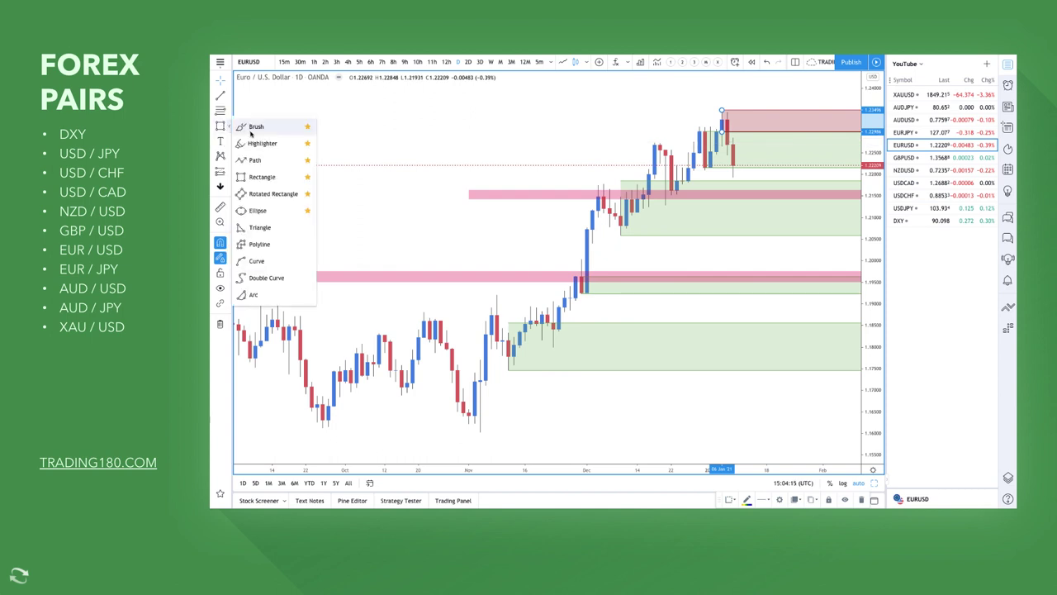
left_click(250, 133)
mouse_move(732, 163)
left_mouse_down()
mouse_move(747, 192)
mouse_move(794, 120)
mouse_move(826, 186)
mouse_move(839, 157)
left_mouse_up()
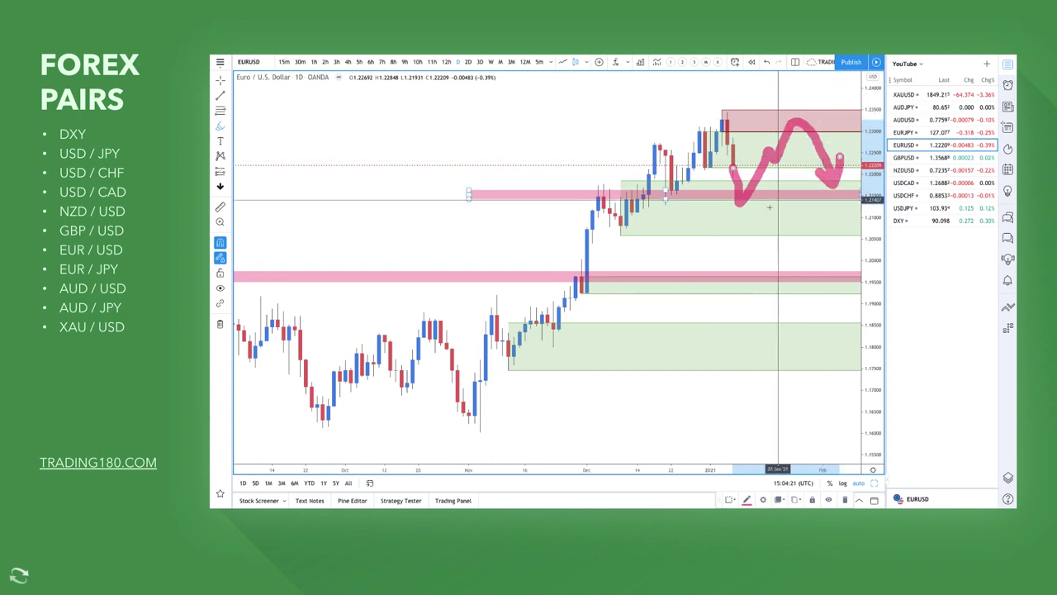
key("ctrl+z")
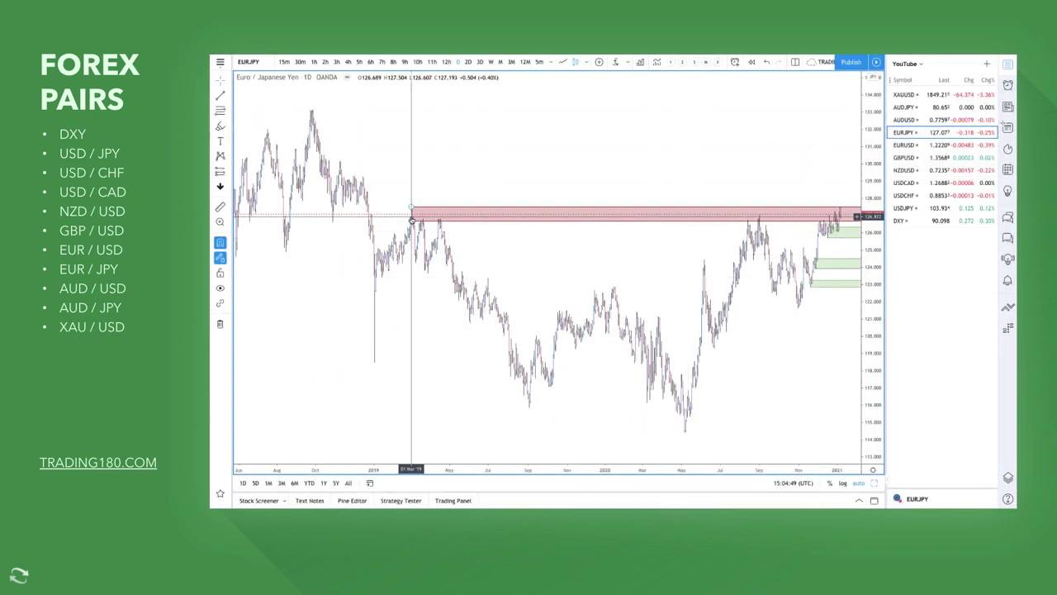
Sketch a Highlighter path on EURJPY falling below the top green zone, retesting the supply zone and dropping again, and delete it.
scroll(586, 236, "up", 10)
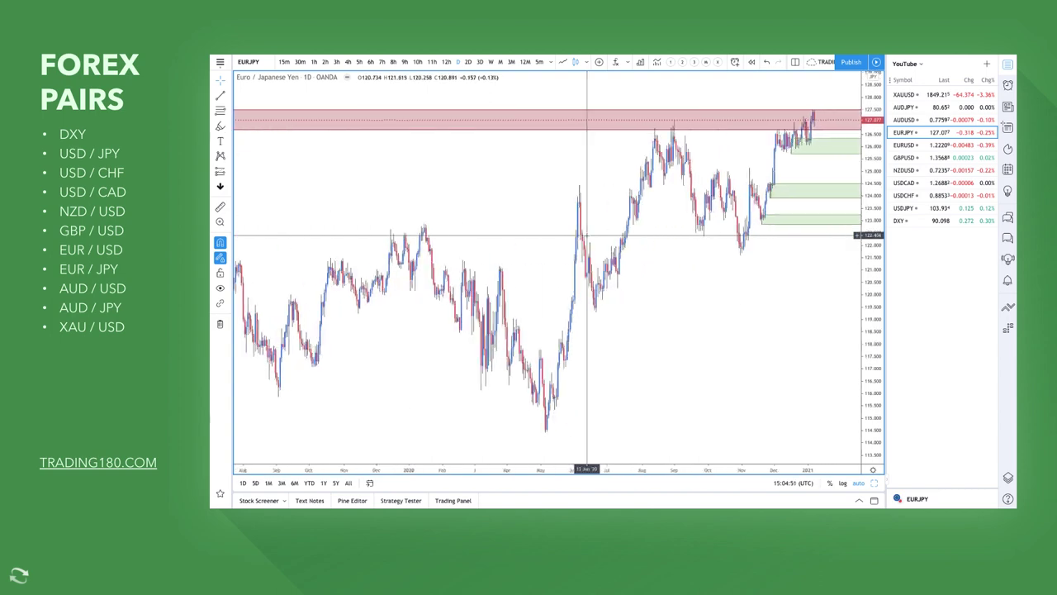
scroll(585, 236, "down", 8)
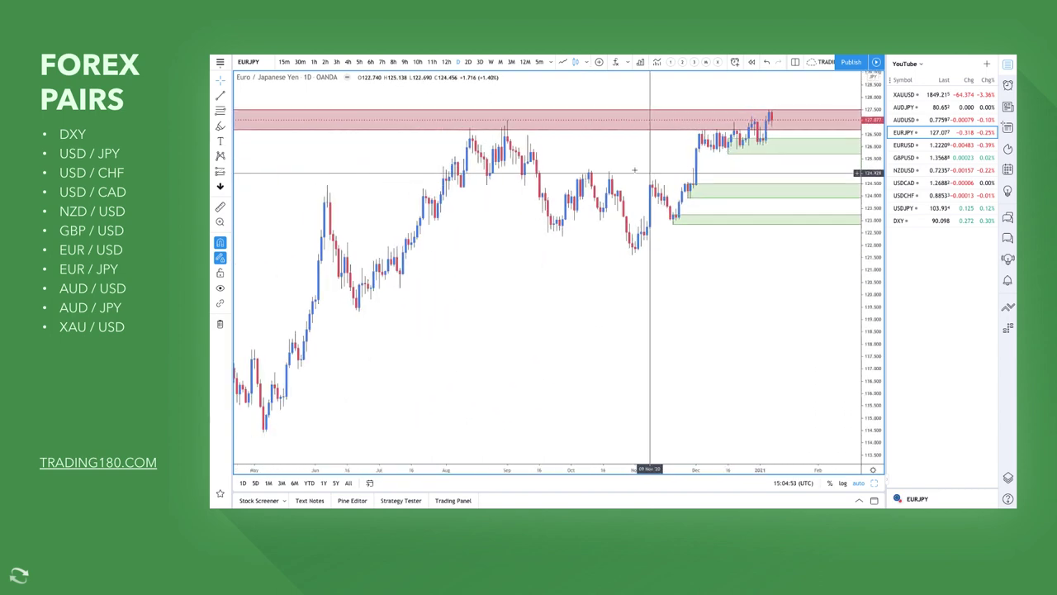
scroll(603, 124, "up", 6)
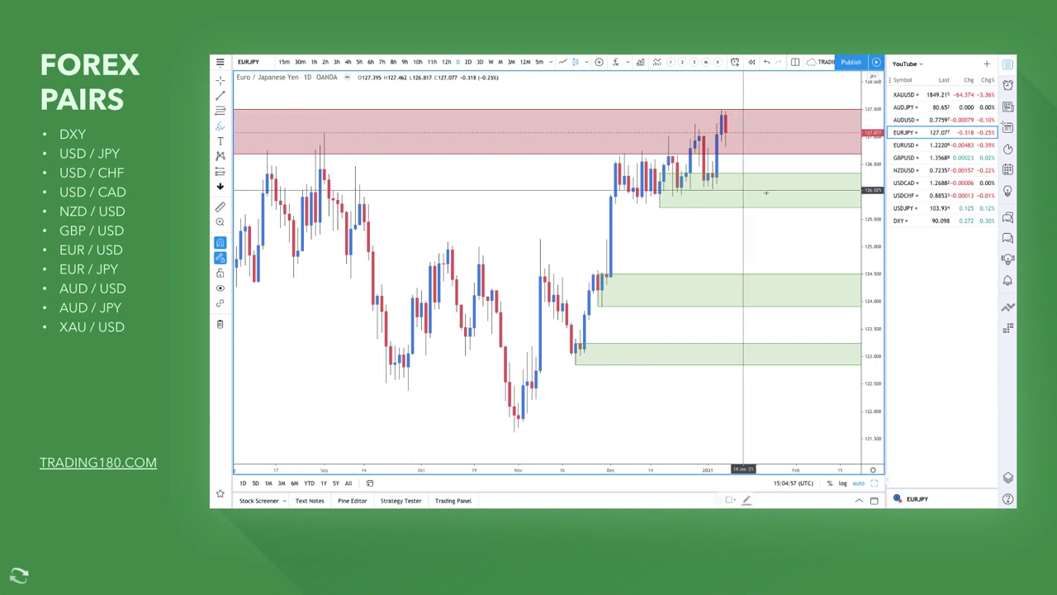
mouse_move(725, 132)
left_mouse_down()
mouse_move(754, 231)
mouse_move(810, 116)
mouse_move(832, 213)
left_mouse_up()
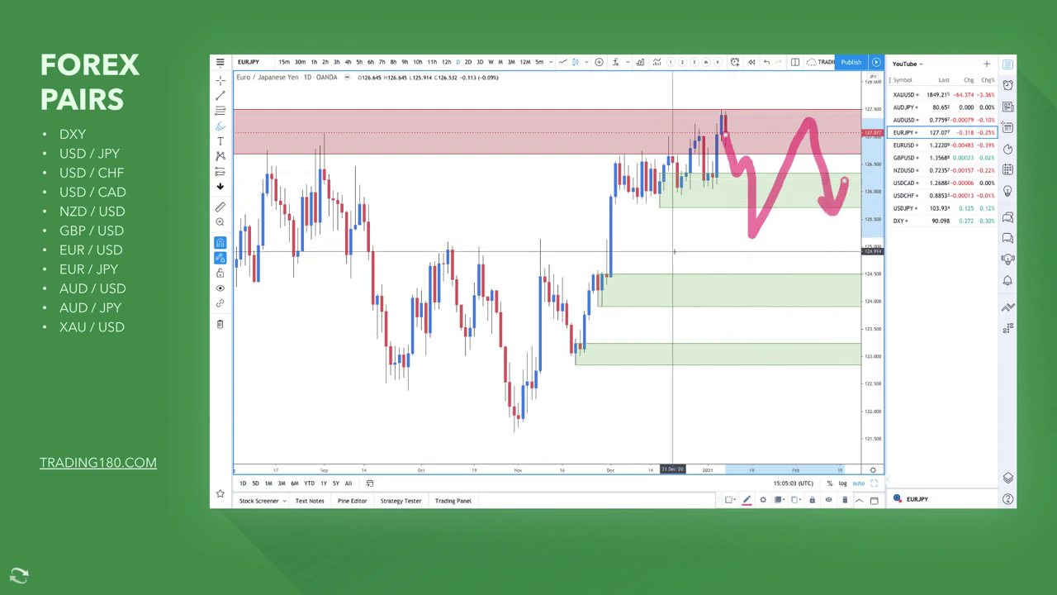
key("Delete")
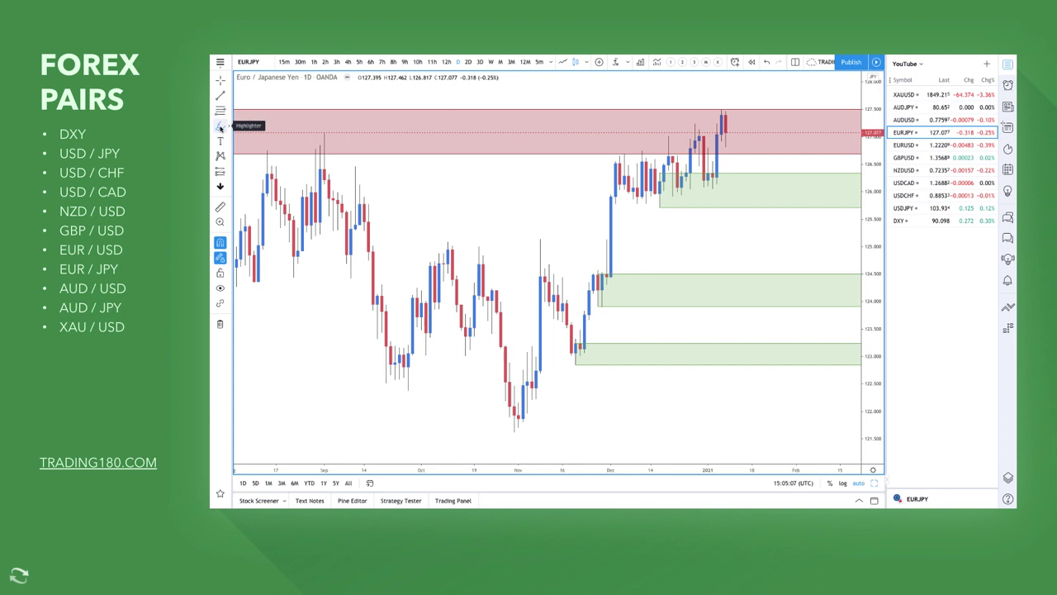
Try Highlighter paths on EURJPY from the latest candle down into the top green zone with a rebound, and delete them.
left_click(223, 124)
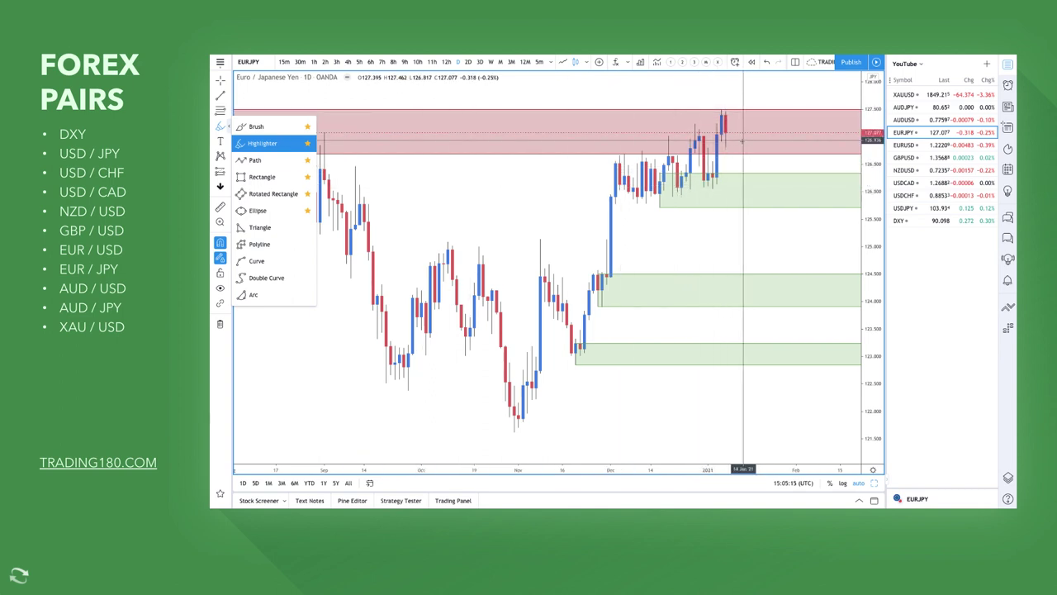
left_click_drag(725, 115, 756, 196)
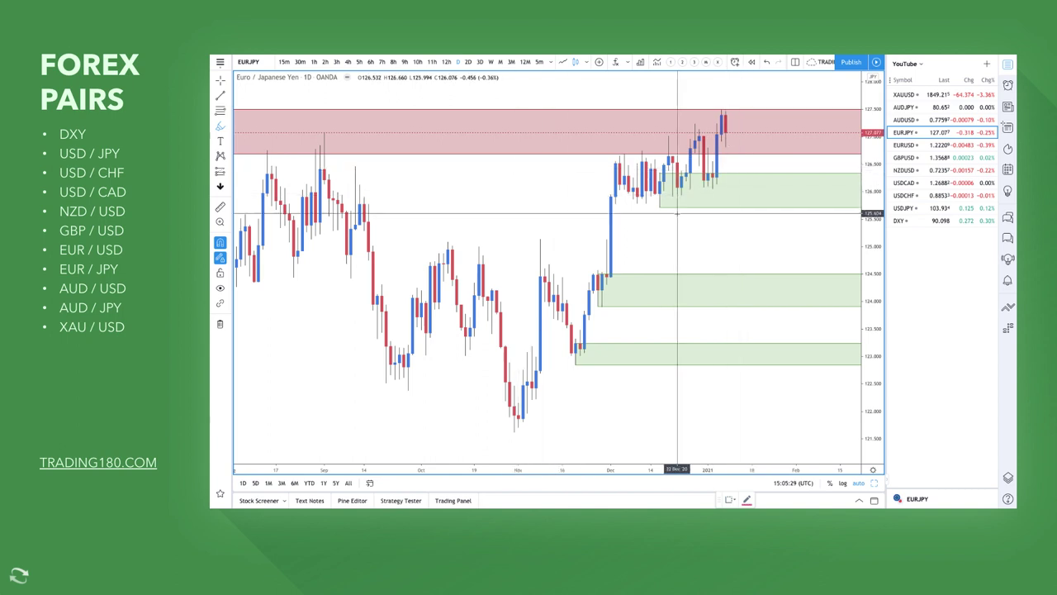
mouse_move(725, 124)
left_mouse_down()
mouse_move(747, 202)
mouse_move(775, 190)
mouse_move(797, 155)
mouse_move(799, 175)
left_mouse_up()
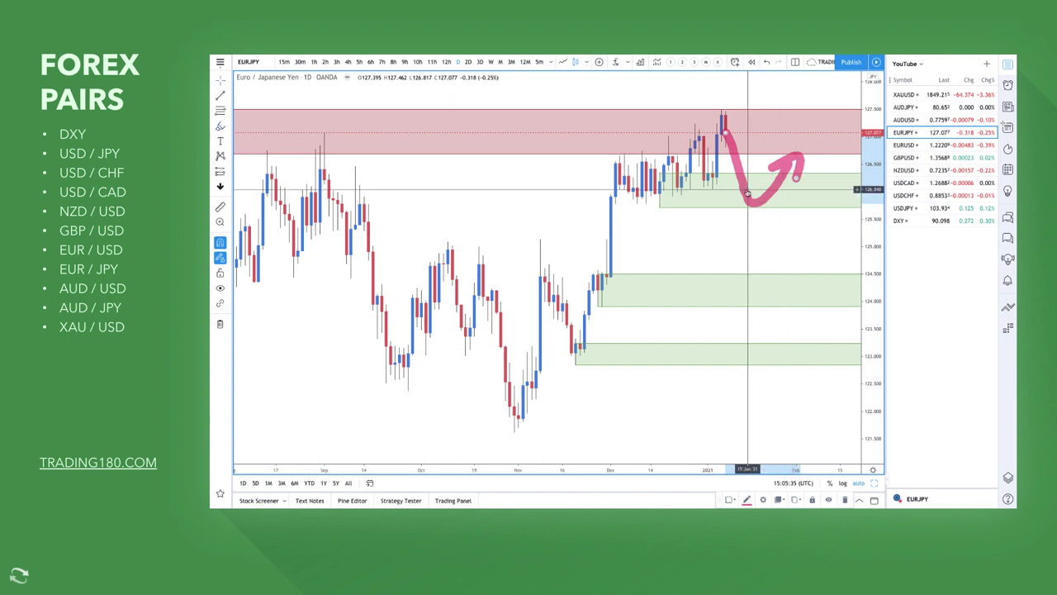
key("Delete")
Draw a thin rectangle at about 125.8 to 125.9 on EURJPY from 7 October to 11 February, across the top green zone.
scroll(751, 210, "down", 5)
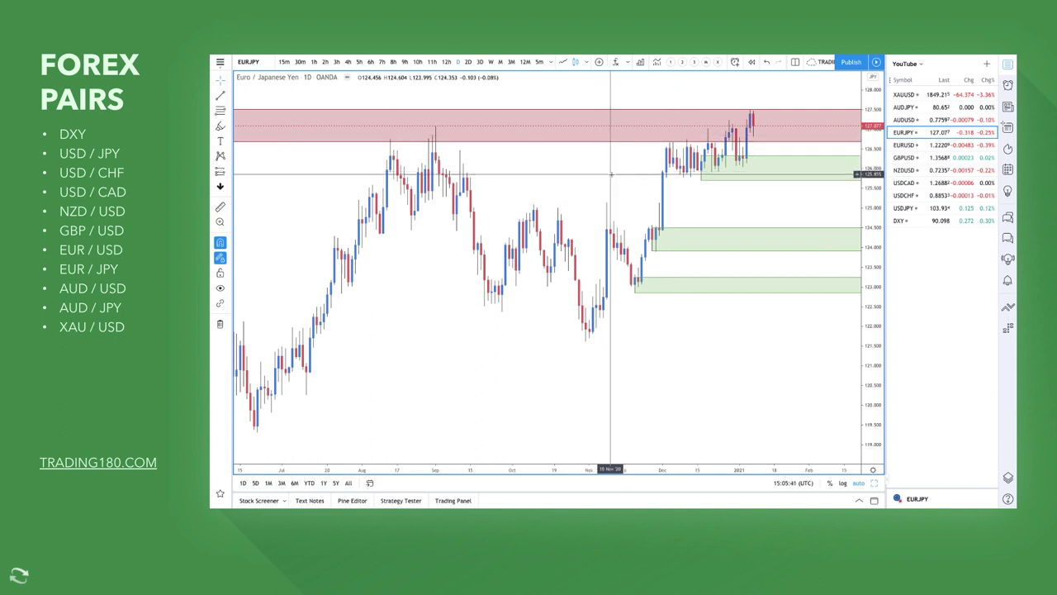
left_click(227, 125)
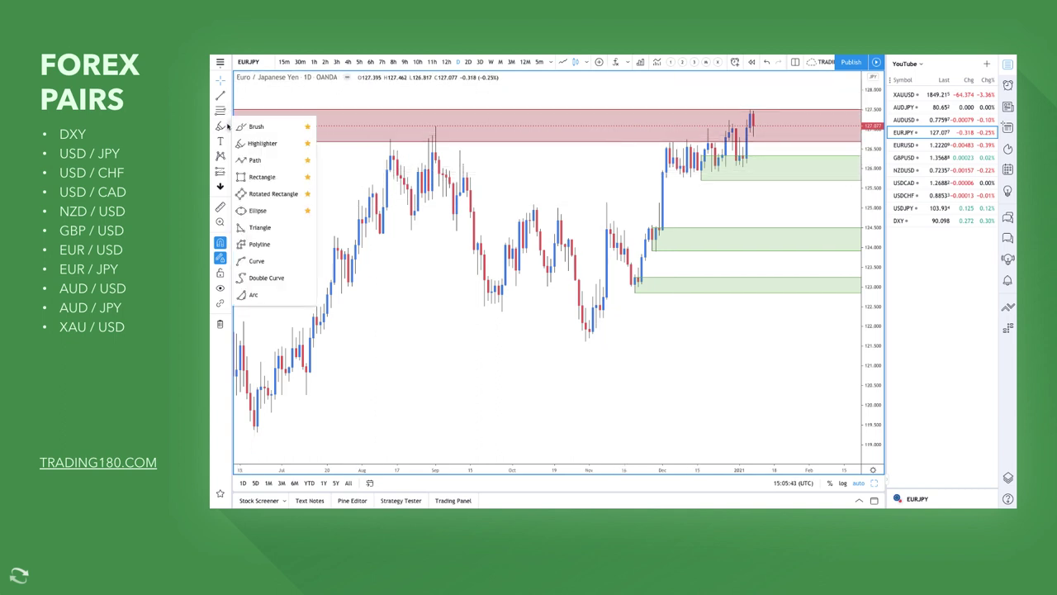
left_click(258, 176)
left_click_drag(526, 171, 837, 178)
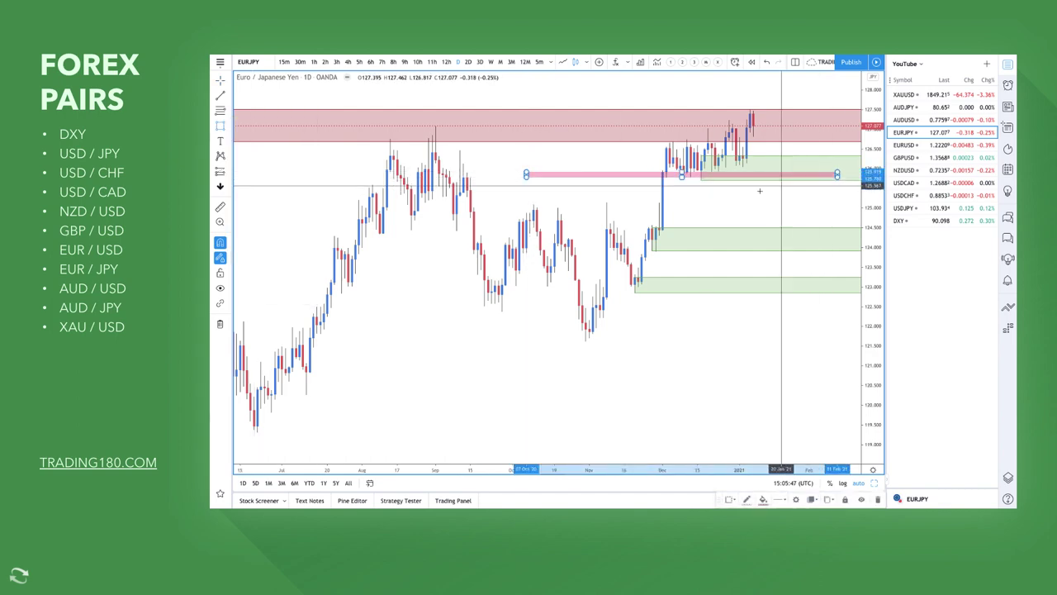
Sketch a Highlighter path on EURJPY beyond the latest candles, starting near the top of the middle green zone.
scroll(806, 180, "down", 6)
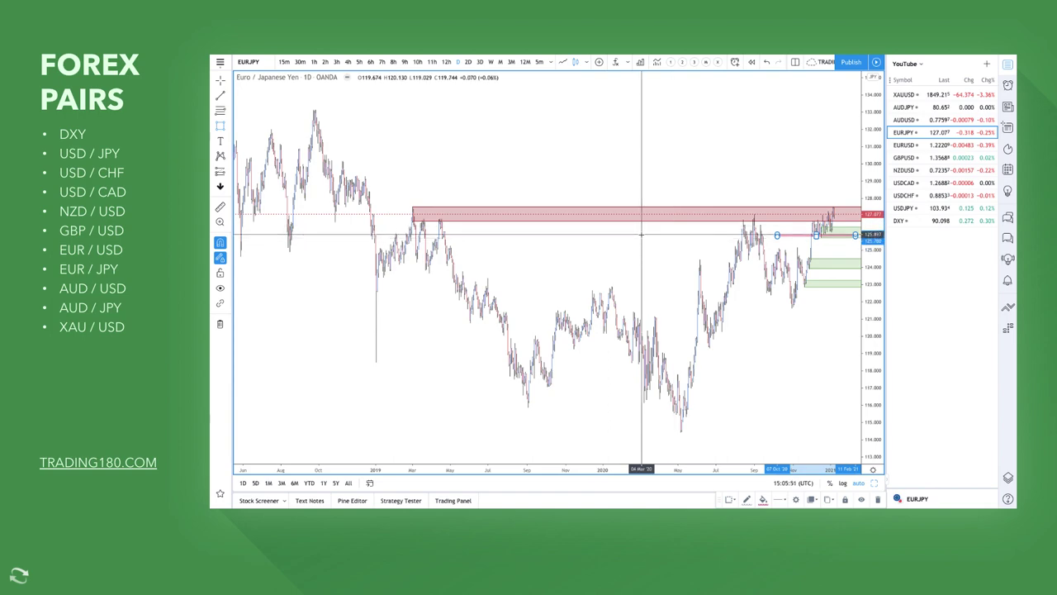
scroll(641, 234, "up", 8)
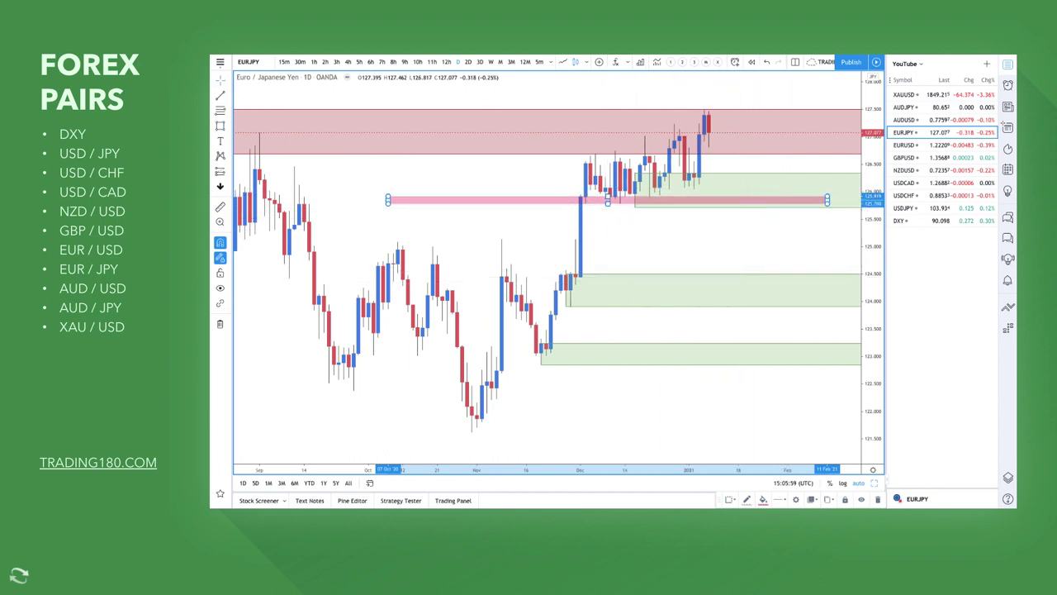
left_click(227, 125)
left_click(252, 139)
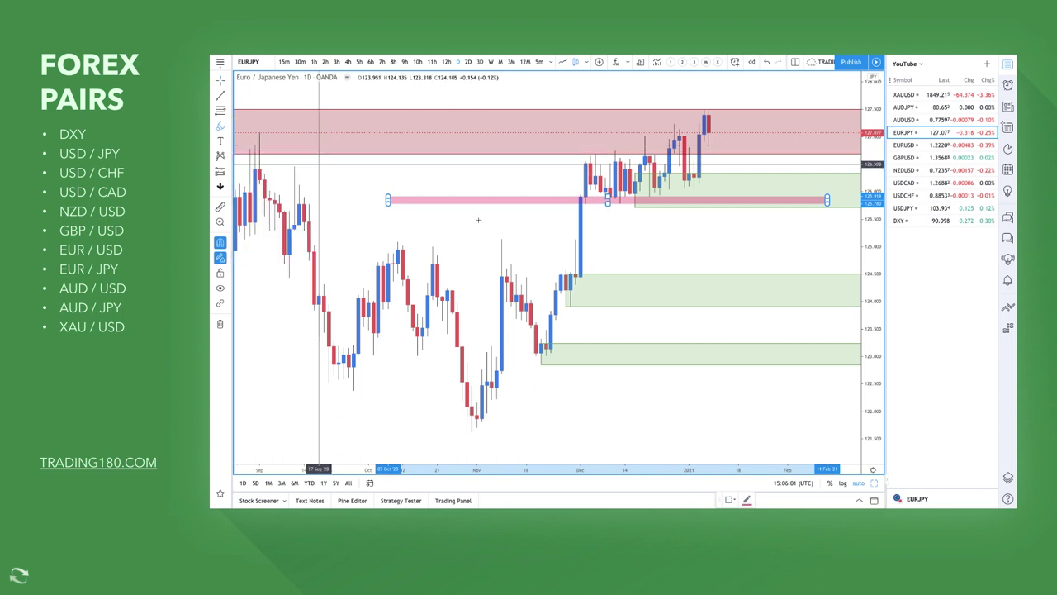
mouse_move(746, 273)
left_mouse_down()
mouse_move(807, 224)
mouse_move(814, 235)
left_mouse_up()
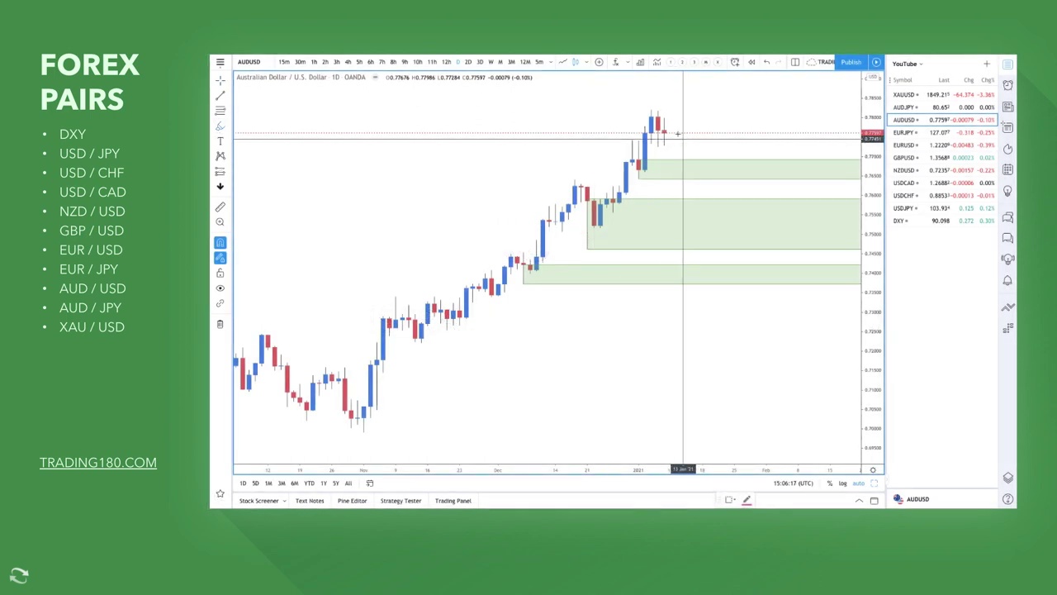
Highlight a projected bounce off the top green zone and the rally since early November on AUDUSD, and undo both drawings.
mouse_move(663, 132)
left_mouse_down()
mouse_move(679, 167)
mouse_move(726, 132)
mouse_move(737, 147)
left_mouse_up()
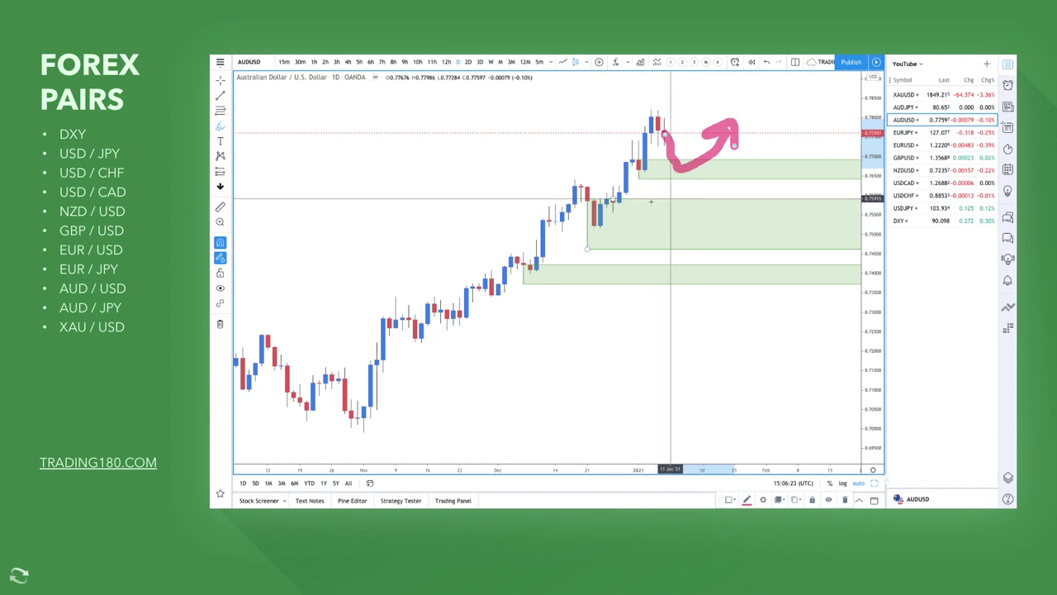
mouse_move(351, 417)
left_mouse_down()
mouse_move(395, 315)
mouse_move(540, 269)
mouse_move(583, 182)
mouse_move(588, 247)
mouse_move(664, 118)
left_mouse_up()
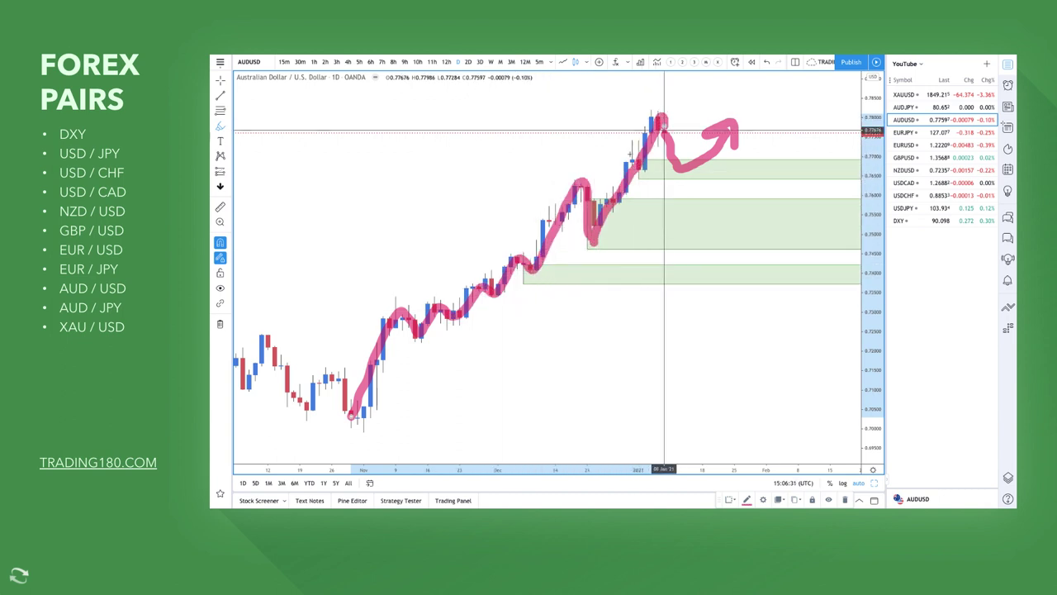
key("ctrl+z")
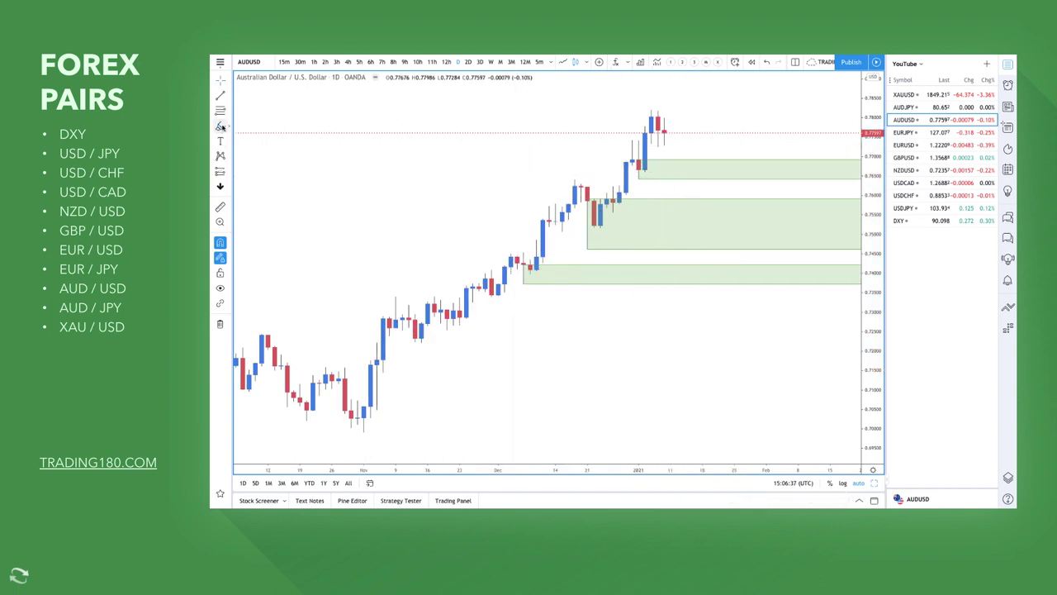
Sketch a Highlighter path on AUDUSD from the latest candle through the top green zone down into the second green zone.
mouse_move(663, 132)
left_mouse_down()
mouse_move(683, 172)
mouse_move(701, 155)
mouse_move(715, 205)
left_mouse_up()
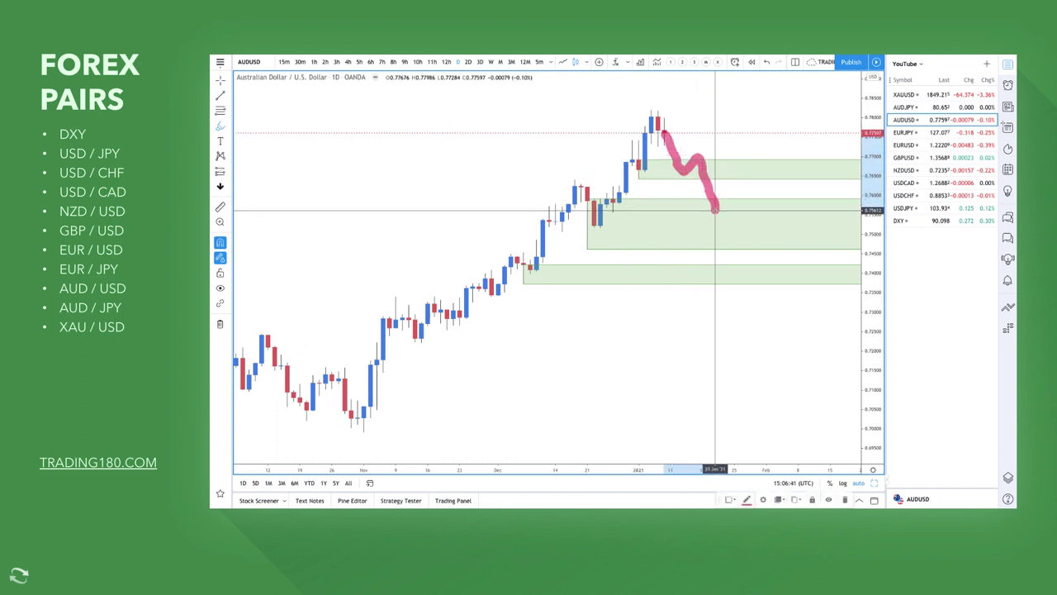
Draw a thin rectangle at about 0.7385 to 0.7409 on AUDUSD from mid-April to 19 February, across the lowest green zone.
scroll(608, 261, "down", 2)
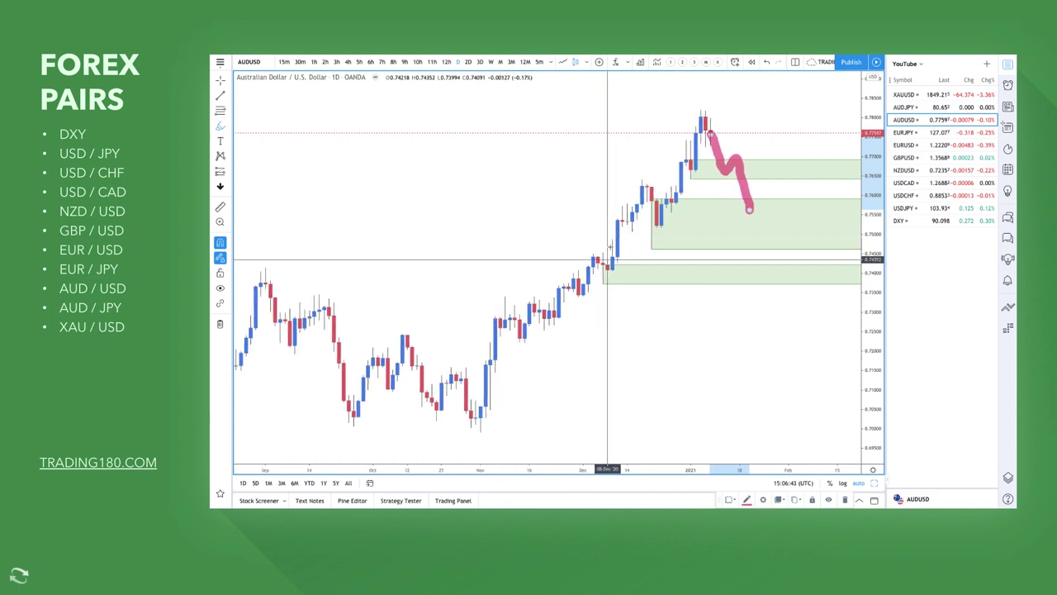
scroll(608, 261, "down", 5)
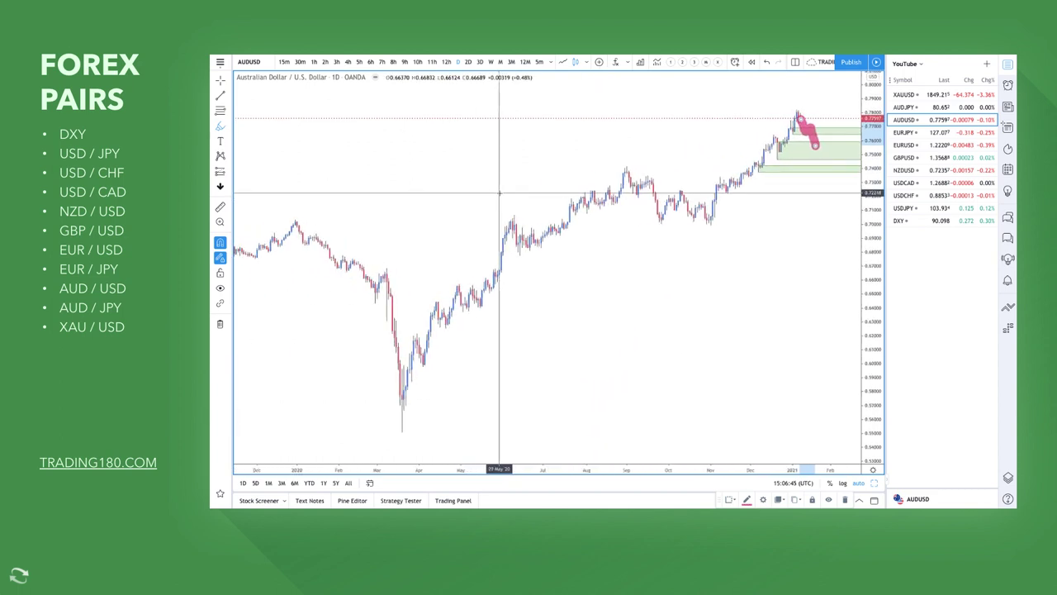
scroll(462, 189, "up", 2)
left_click(231, 126)
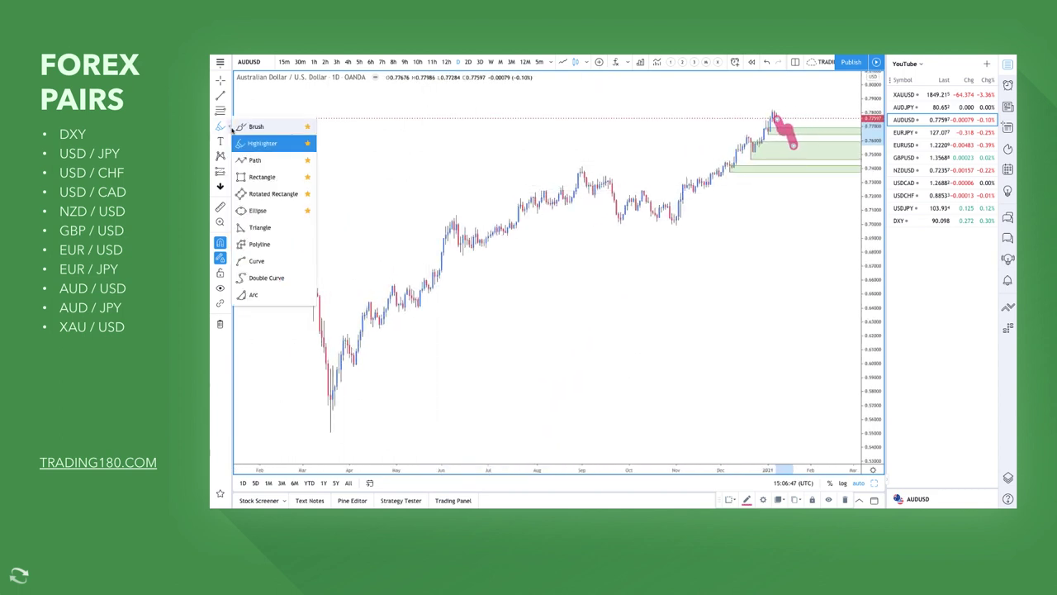
left_click(256, 176)
mouse_move(375, 167)
left_mouse_down()
mouse_move(628, 194)
mouse_move(837, 182)
mouse_move(841, 169)
left_mouse_up()
Draw a thin rectangle at about 0.7487 to 0.7513 from late October to early March, across the middle green zone.
scroll(731, 166, "up", 5)
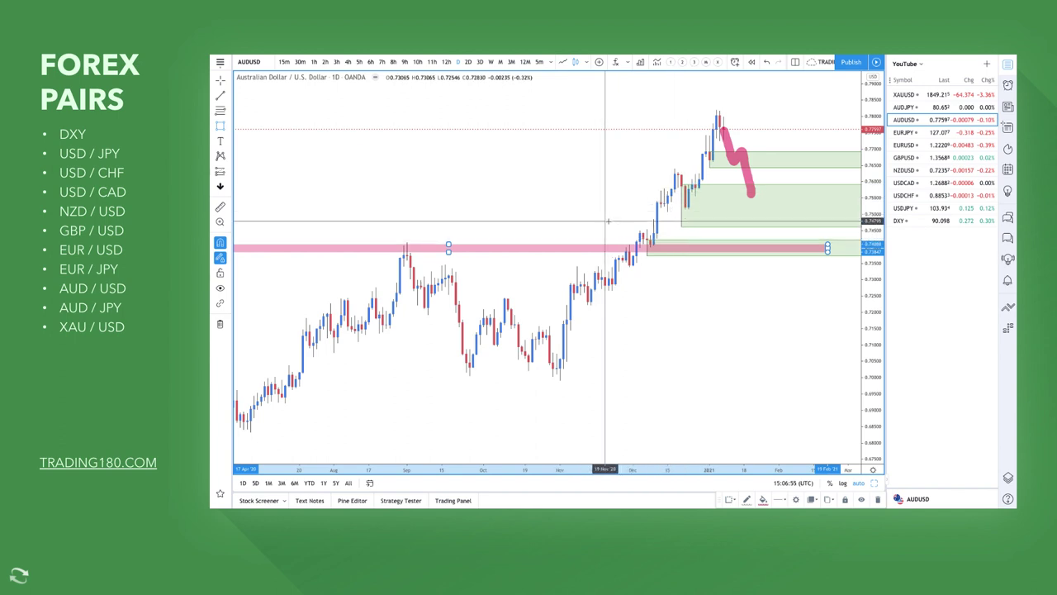
mouse_move(552, 211)
left_mouse_down()
mouse_move(790, 228)
mouse_move(859, 217)
left_mouse_up()
Draw a thin rectangle at about 0.763 to 0.764 along the top green zone's lower edge, and delete the highlighted falling path.
scroll(691, 214, "up", 3)
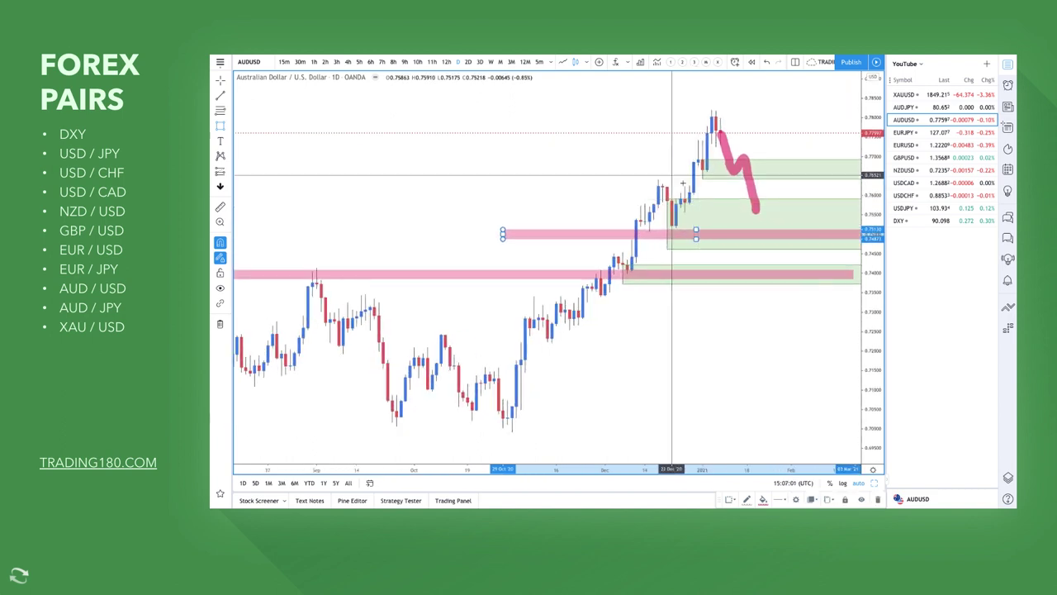
left_click_drag(609, 177, 817, 182)
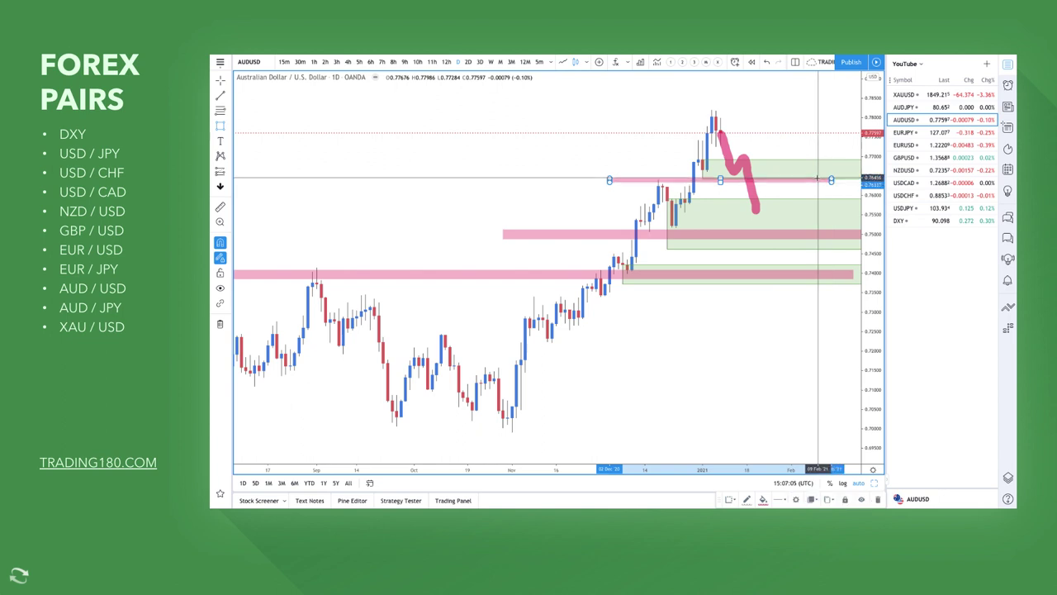
left_click(738, 172)
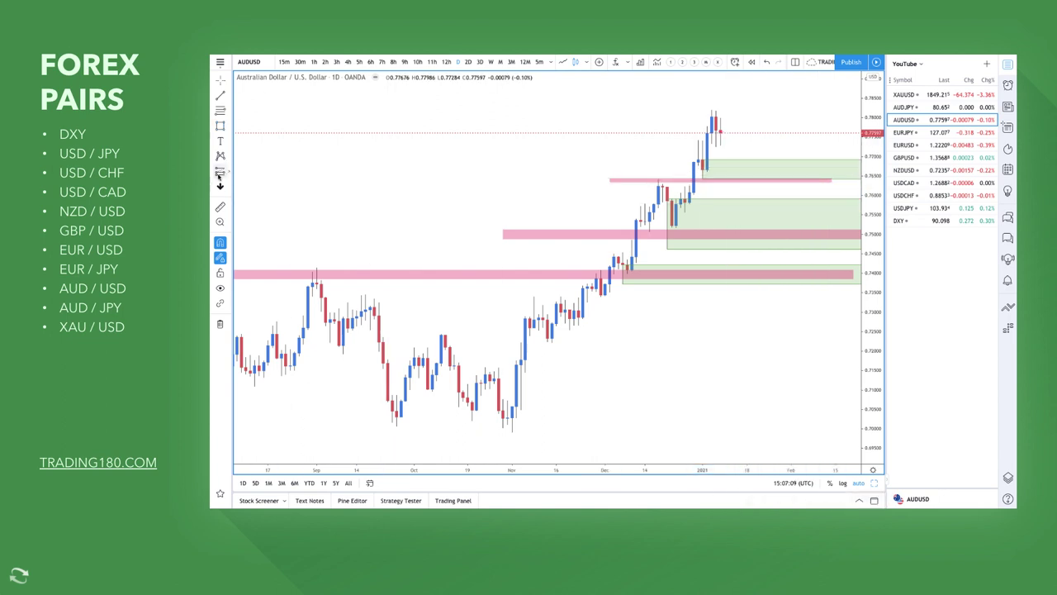
Place a long position on AUDUSD with entry at about 0.7653 in the top green zone and its stop at about 0.7623.
scroll(748, 190, "up", 3)
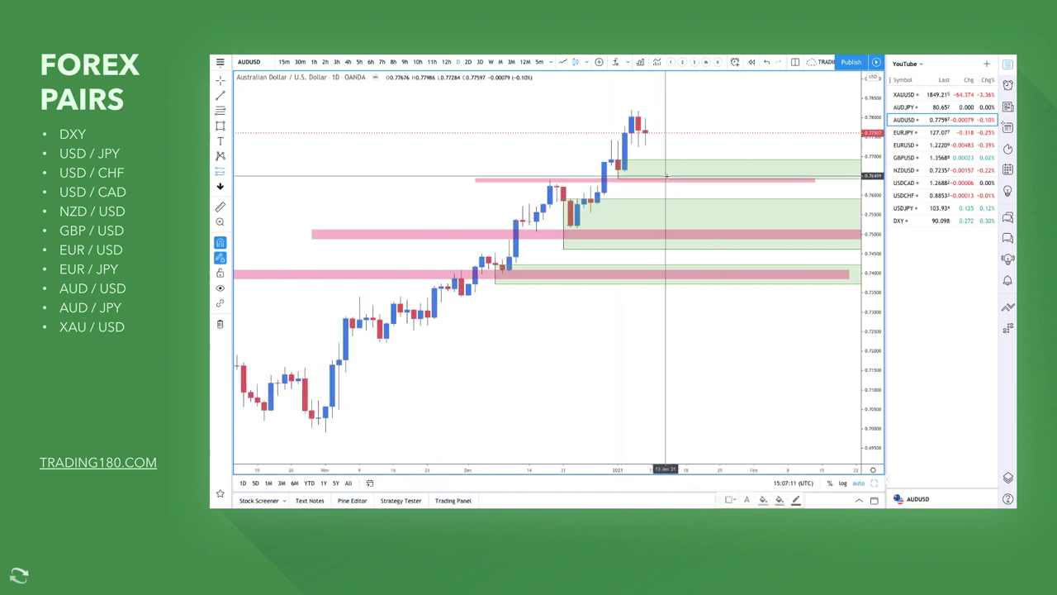
left_click(666, 175)
left_click_drag(666, 237, 673, 179)
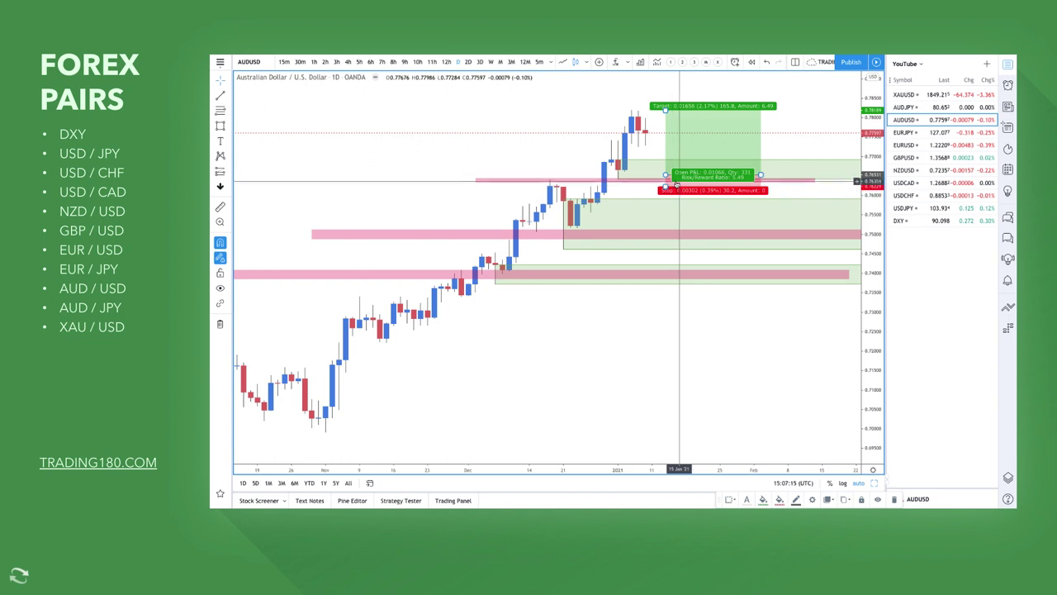
Lower the target of the AUDUSD long position to about 0.7744, and delete the position.
left_click_drag(665, 110, 665, 139)
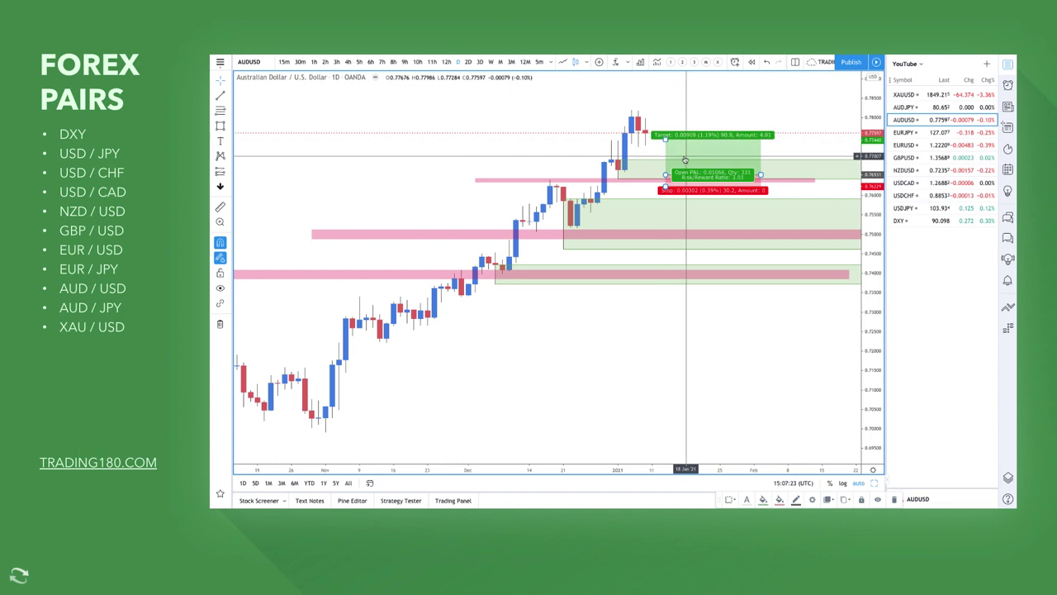
key("Delete")
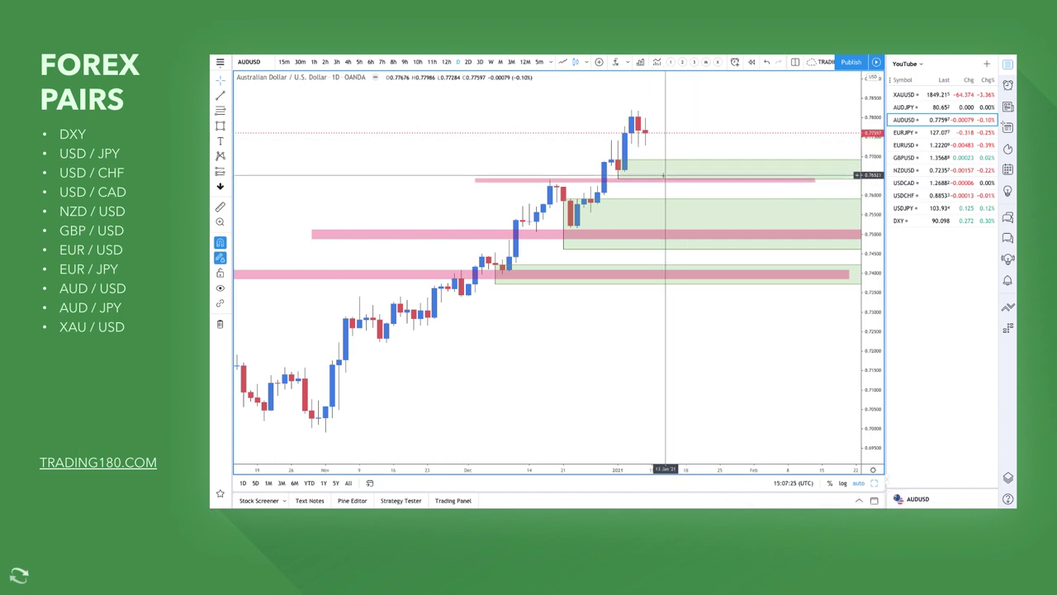
Highlight a projected AUDUSD fall from the current price into the middle green zone with a rebound to about 0.78, and undo the highlighting.
left_click(229, 127)
left_click(260, 143)
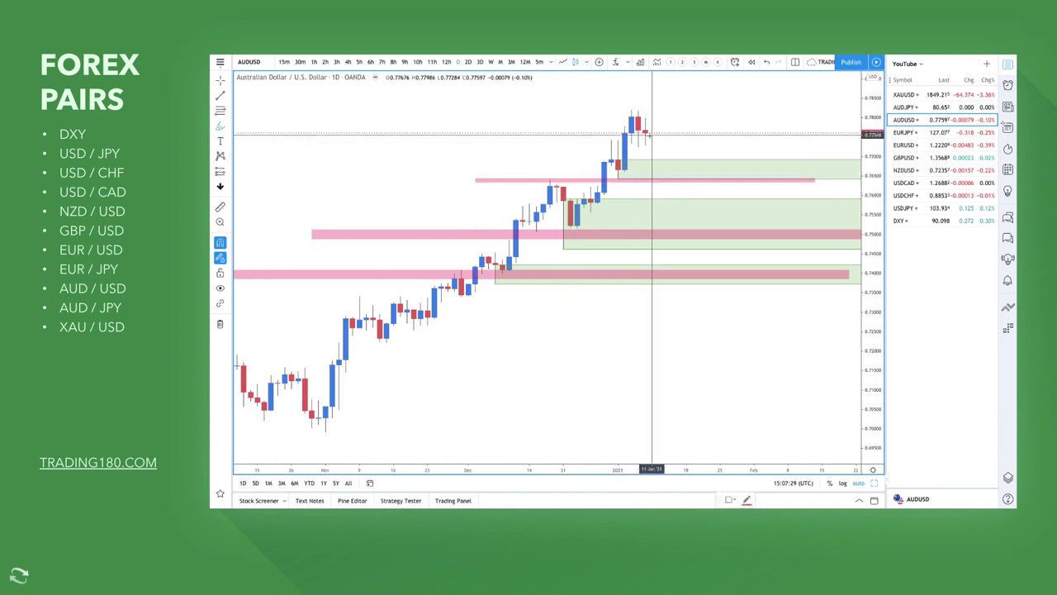
mouse_move(652, 135)
left_mouse_down()
mouse_move(670, 207)
mouse_move(713, 211)
mouse_move(762, 119)
mouse_move(774, 126)
left_mouse_up()
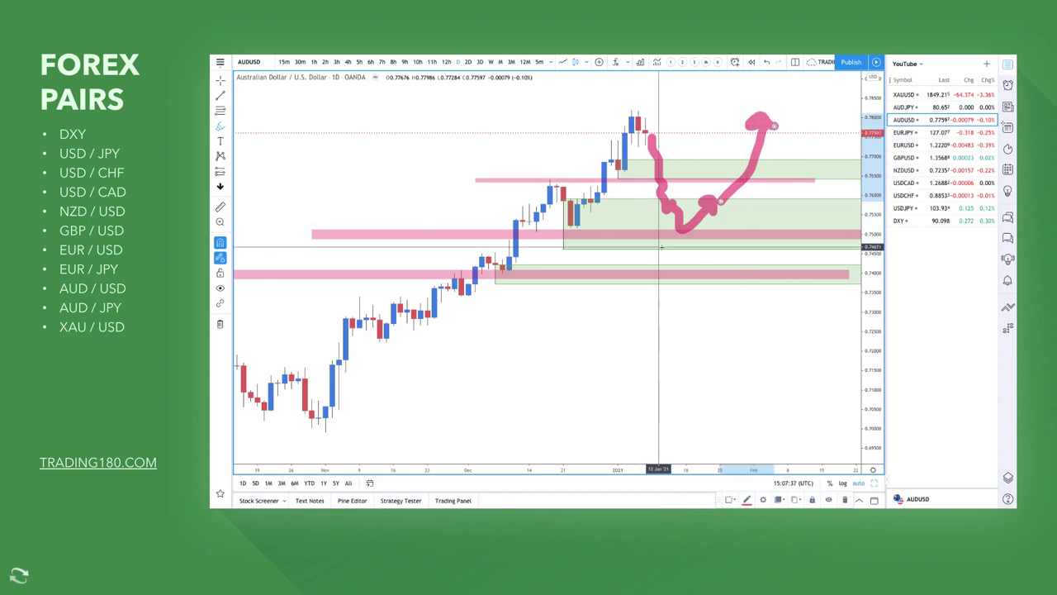
key("ctrl+z")
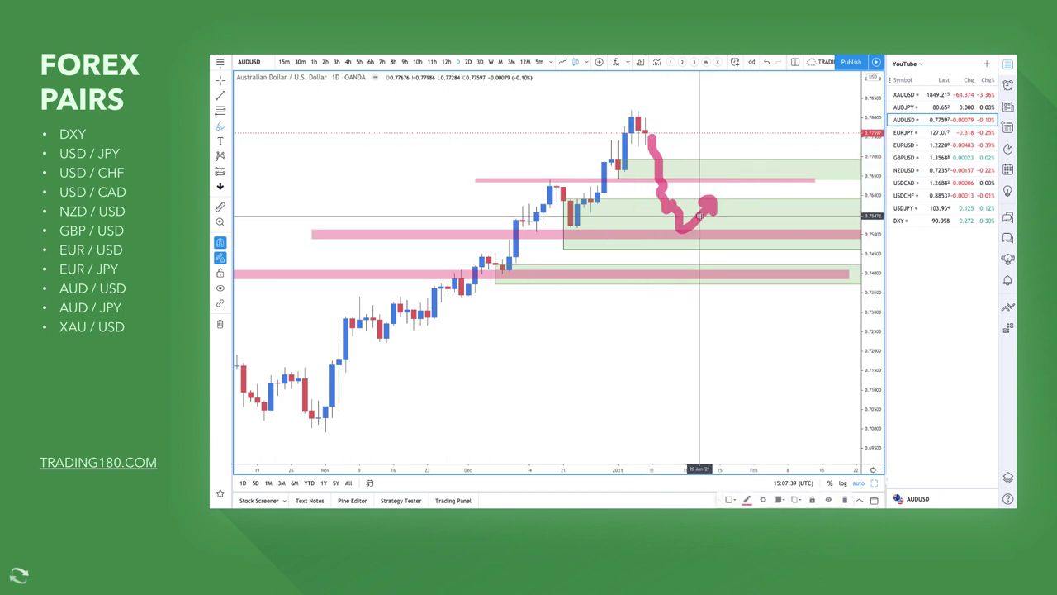
key("ctrl+z")
left_click(700, 216)
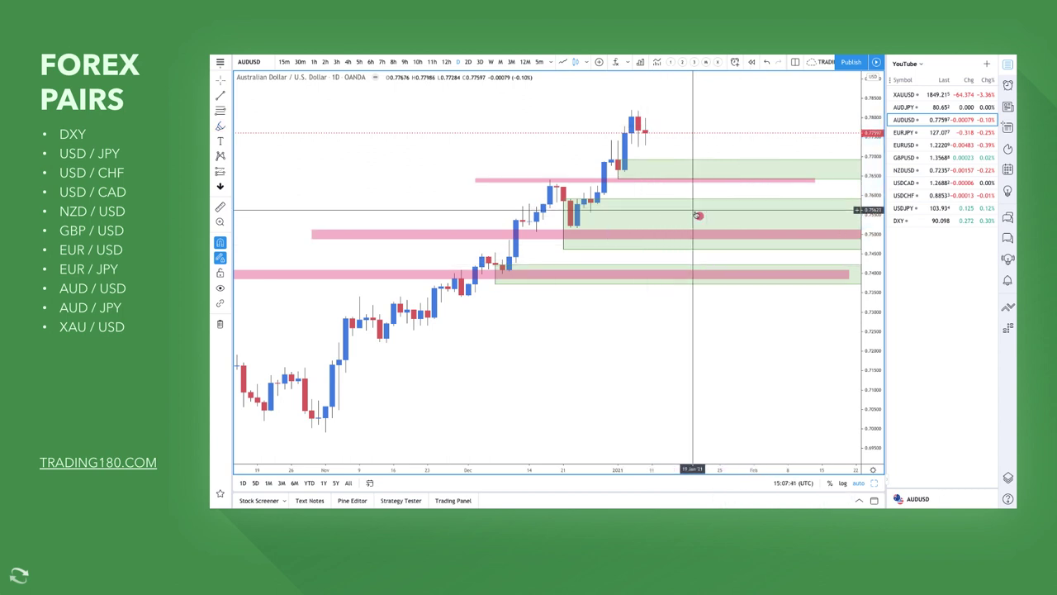
key("ctrl+z")
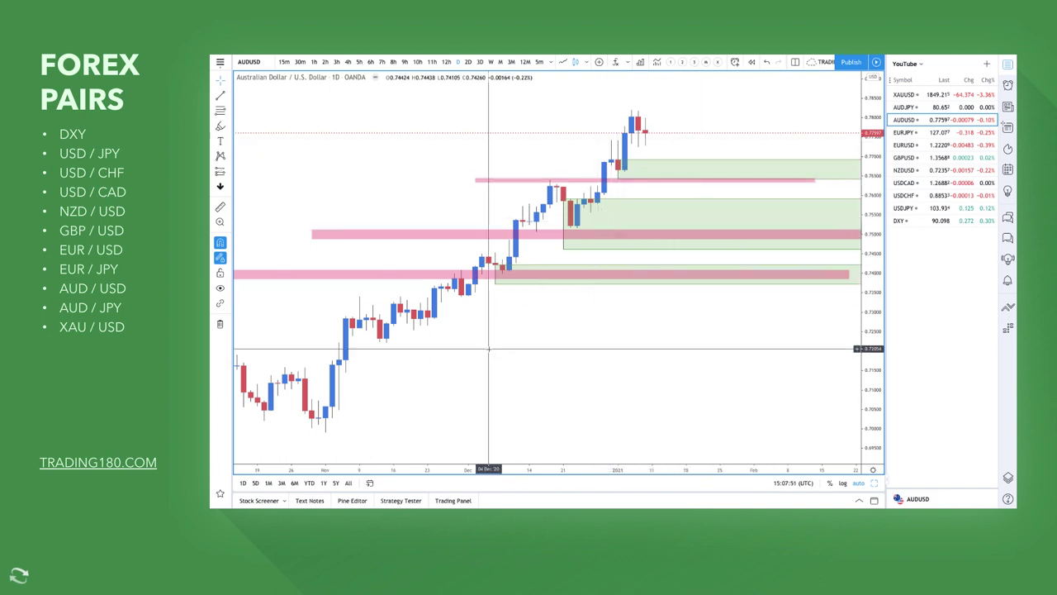
Highlight the rising waves on AUDJPY from the early-November low to the January peak and a drop towards the top green zone, and undo it.
scroll(420, 309, "down", 3)
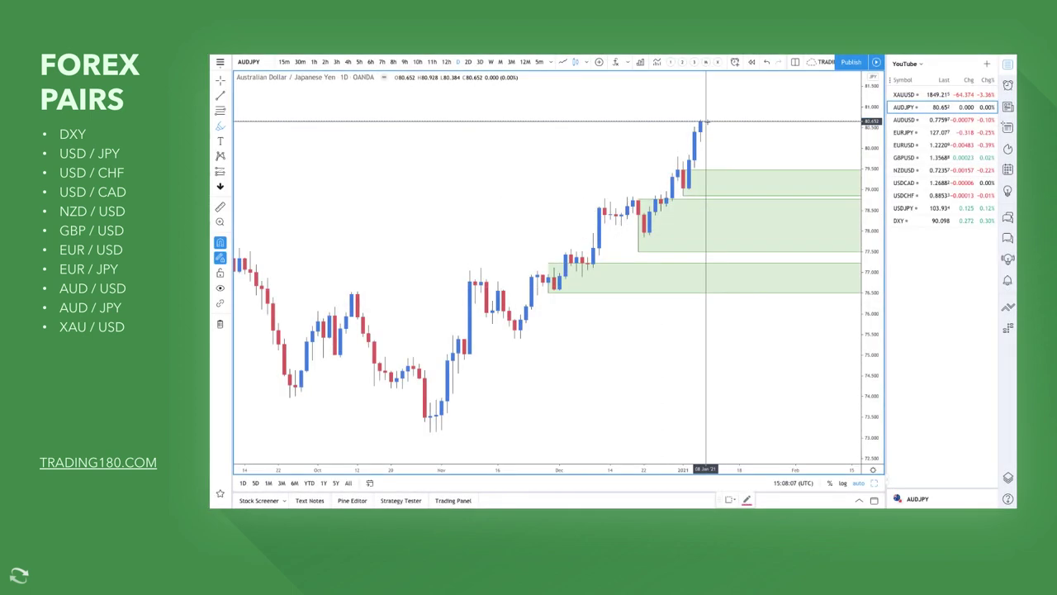
mouse_move(425, 417)
left_mouse_down()
mouse_move(484, 280)
mouse_move(511, 329)
mouse_move(582, 257)
mouse_move(619, 198)
mouse_move(636, 238)
mouse_move(689, 170)
mouse_move(706, 113)
mouse_move(729, 170)
left_mouse_up()
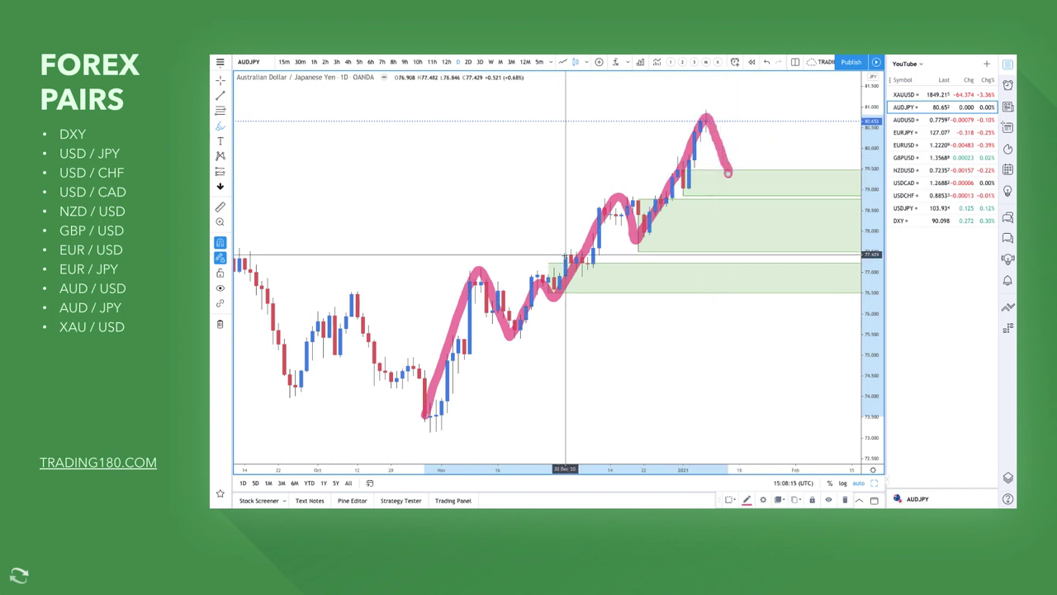
key("ctrl+z")
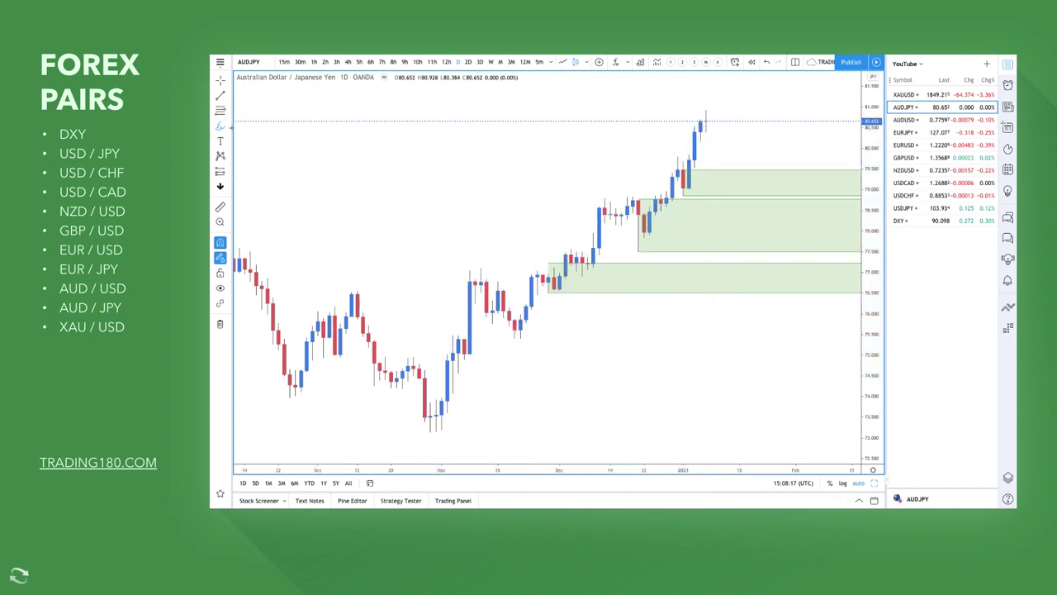
Highlight a projected AUDJPY dip from the current price into the top green zone with a short rebound, and undo the highlighting.
scroll(503, 242, "up", 3)
scroll(528, 241, "up", 4)
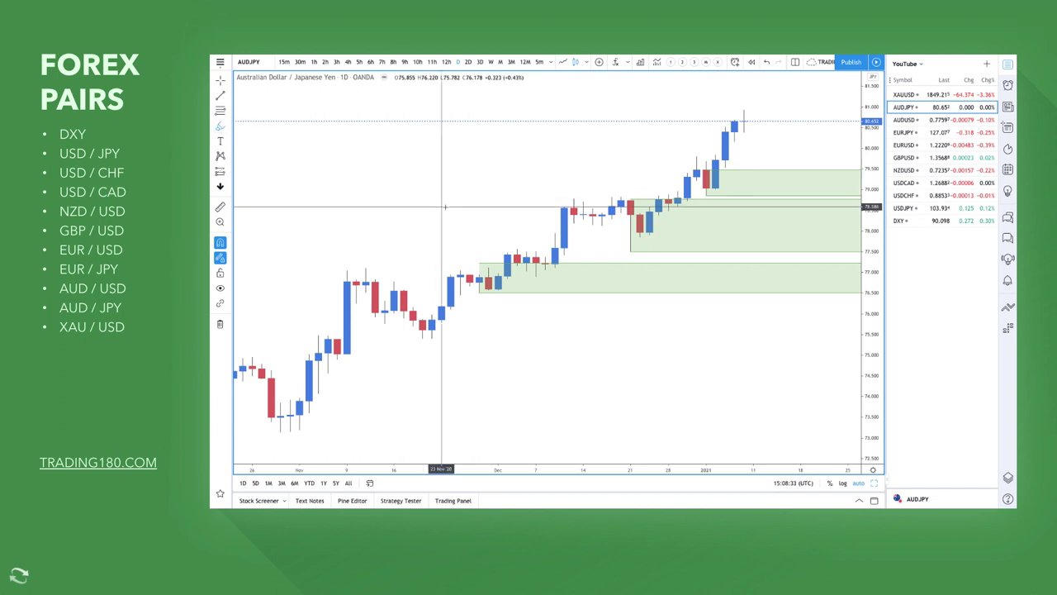
left_click(218, 128)
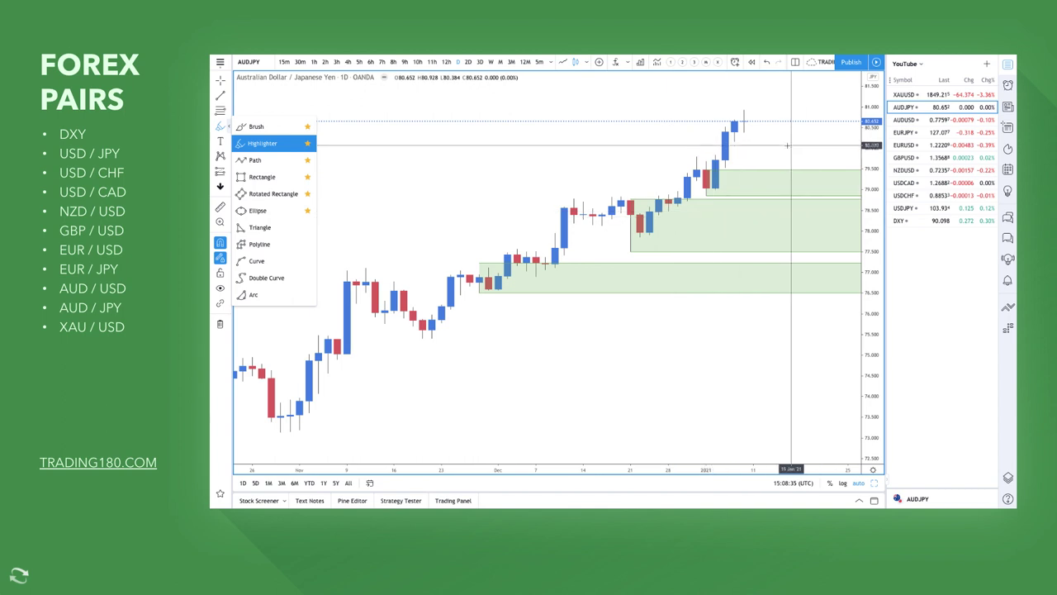
left_click(743, 121)
mouse_move(744, 122)
left_mouse_down()
mouse_move(769, 186)
mouse_move(826, 156)
left_mouse_up()
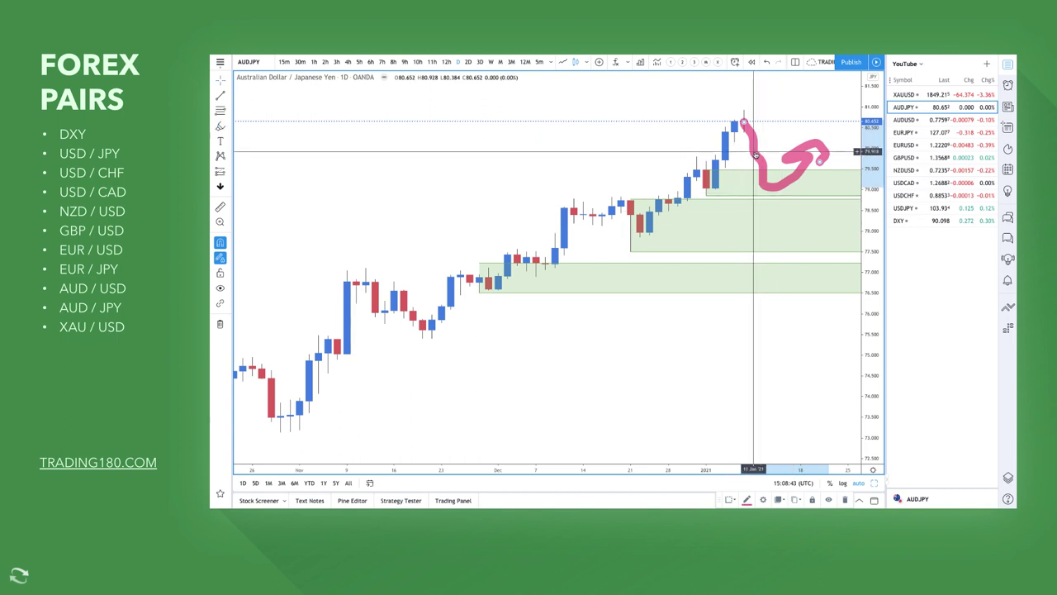
key("ctrl+z")
Draw a thin rectangle on AUDJPY at about 78.70 to 78.86 from 23 October to mid-February, between the top and middle green zones.
scroll(743, 182, "down", 3)
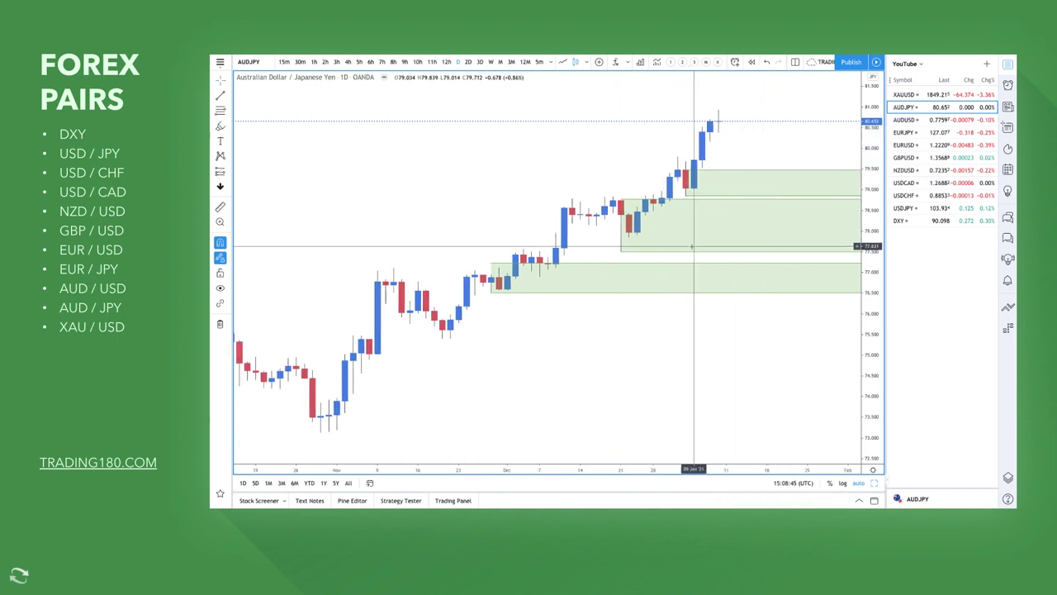
scroll(692, 246, "down", 3)
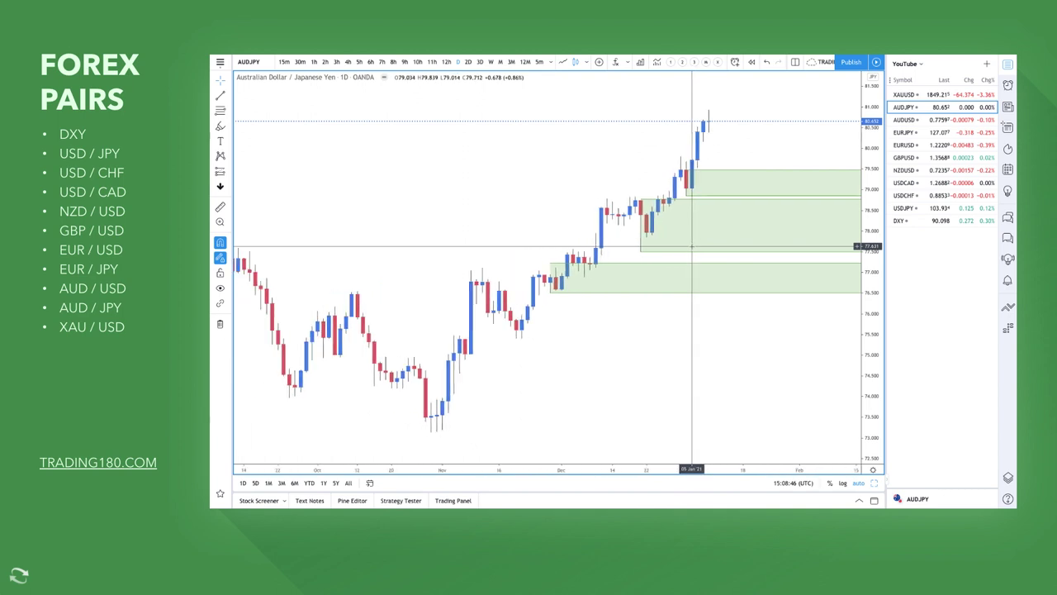
left_click(227, 128)
left_click(257, 176)
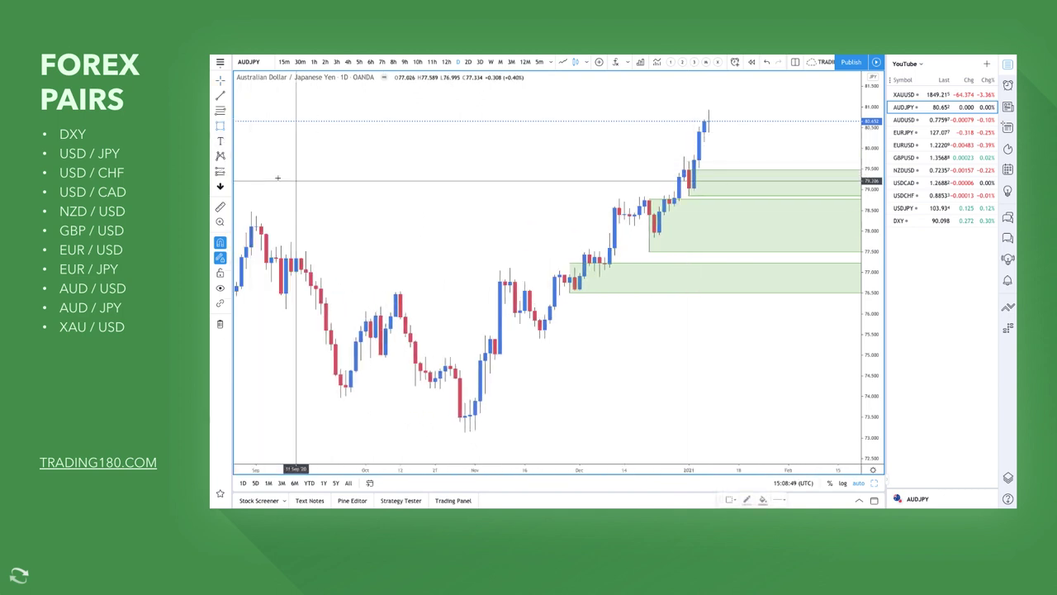
mouse_move(444, 195)
left_mouse_down()
mouse_move(793, 213)
mouse_move(832, 202)
left_mouse_up()
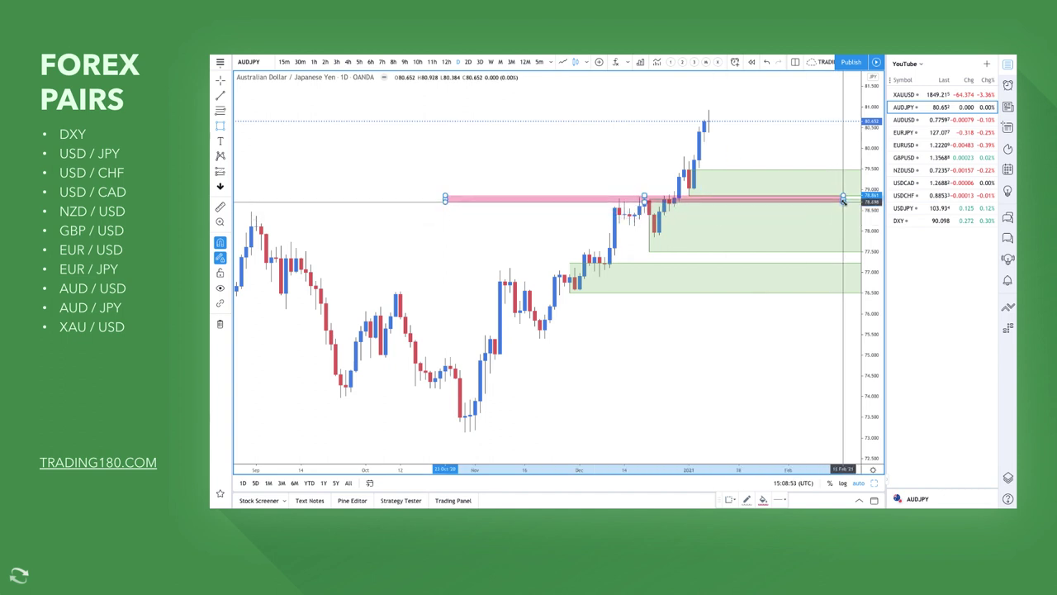
Draw two thin rectangles across the middle green zone at about 77.44 to 77.64 and 78.09 to 78.25, from around early August to mid-February.
scroll(512, 265, "down", 3)
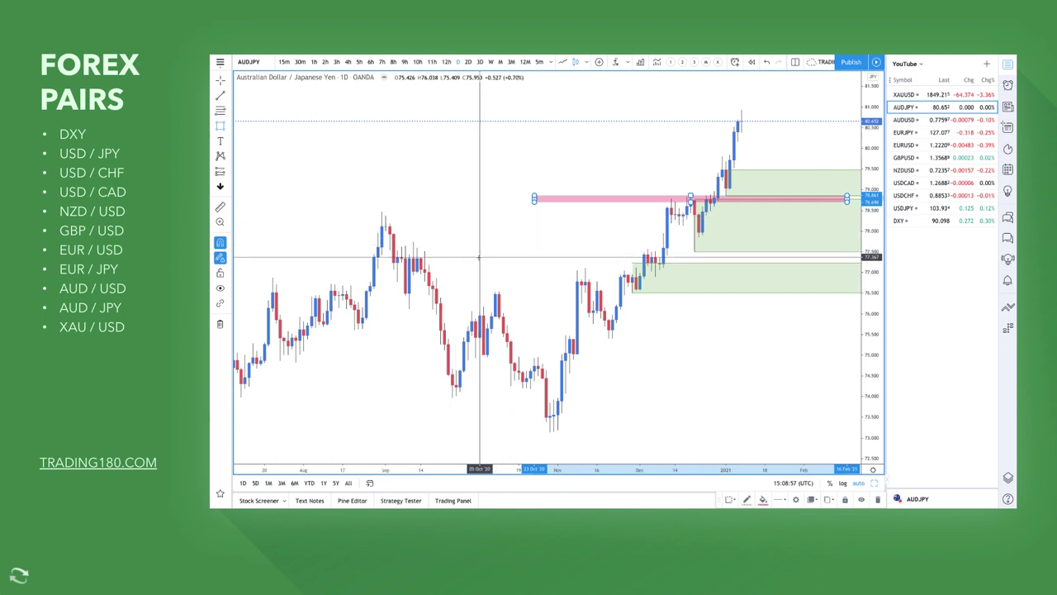
left_click_drag(309, 245, 835, 252)
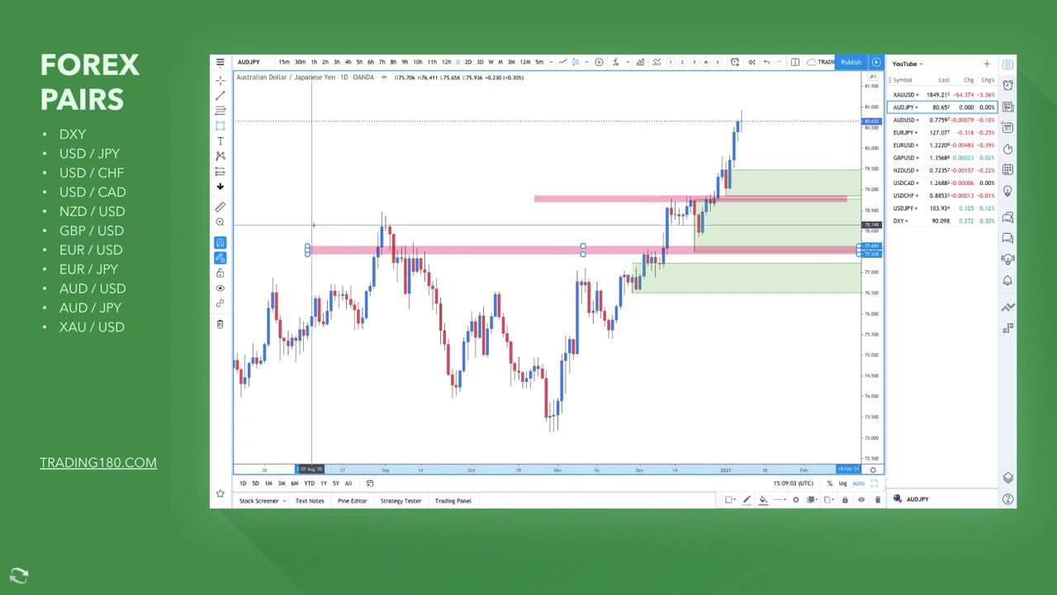
left_click_drag(292, 221, 835, 226)
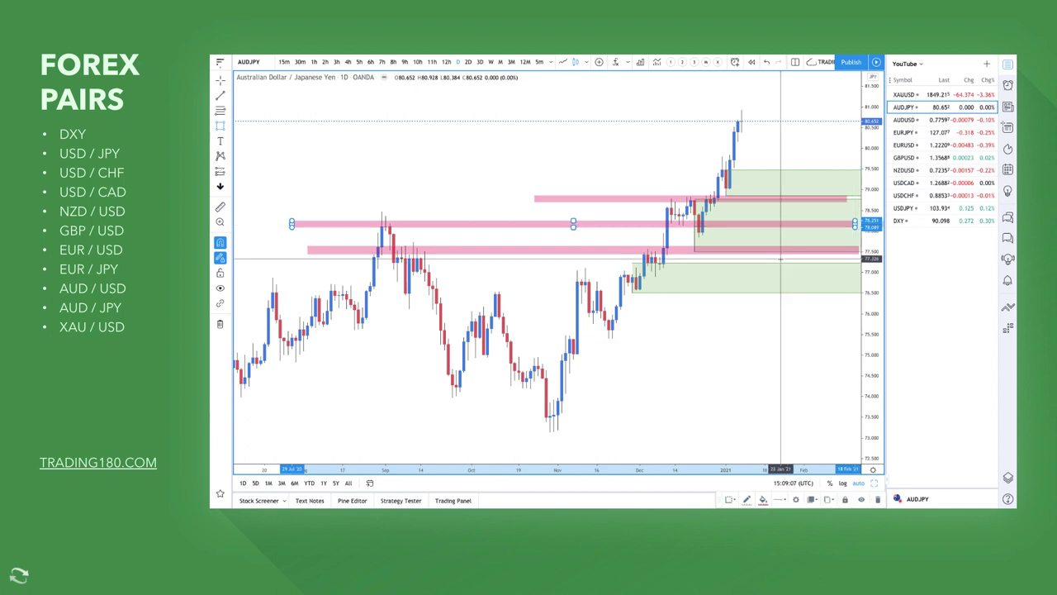
Highlight an AUDJPY dip to the upper pink level with a rebound and an "E" above the peak, and delete the highlighting.
scroll(702, 217, "up", 5)
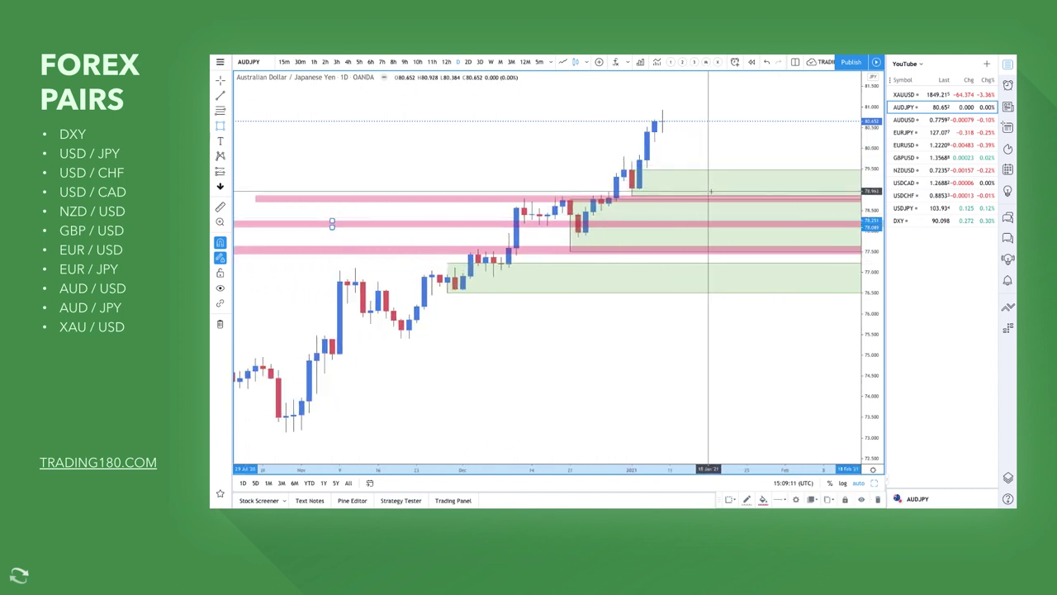
left_click(229, 127)
left_click(261, 141)
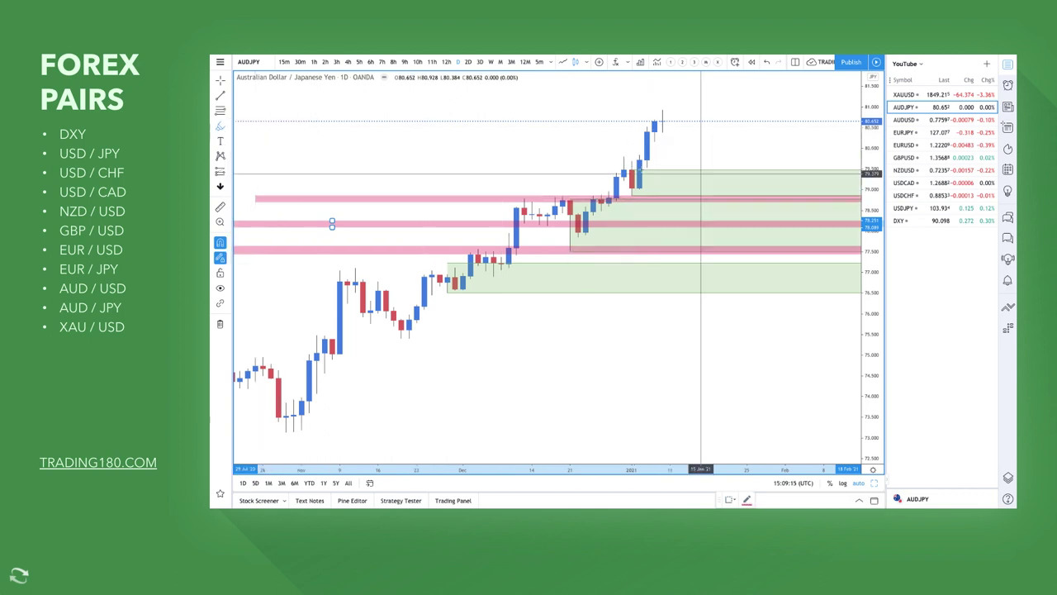
mouse_move(662, 121)
left_mouse_down()
mouse_move(685, 189)
mouse_move(704, 183)
mouse_move(731, 120)
mouse_move(750, 109)
left_mouse_up()
mouse_move(669, 85)
left_mouse_down()
mouse_move(670, 99)
mouse_move(692, 109)
mouse_move(709, 81)
mouse_move(711, 96)
left_mouse_up()
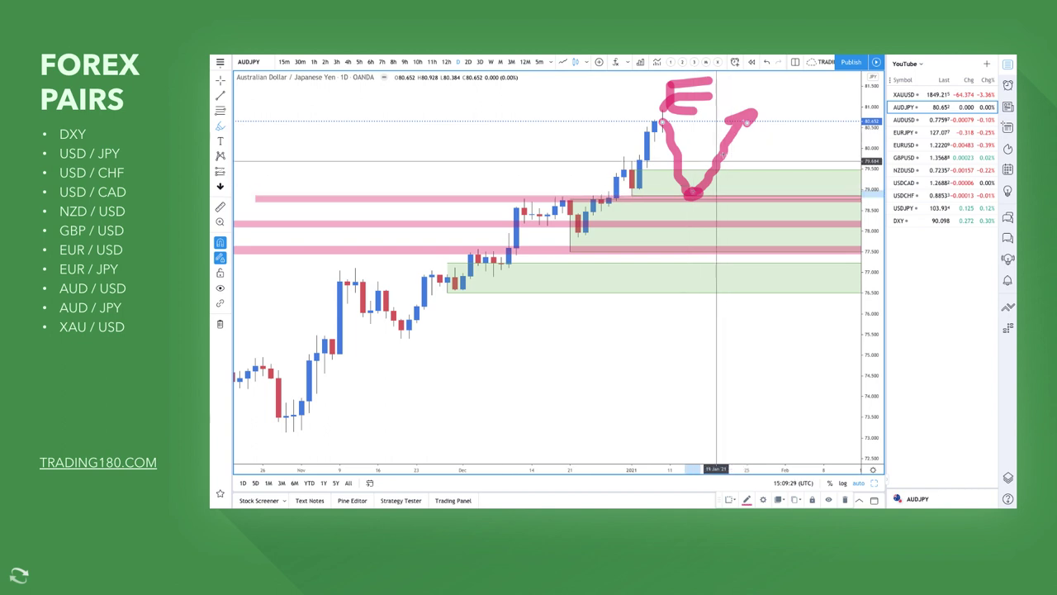
key("Delete")
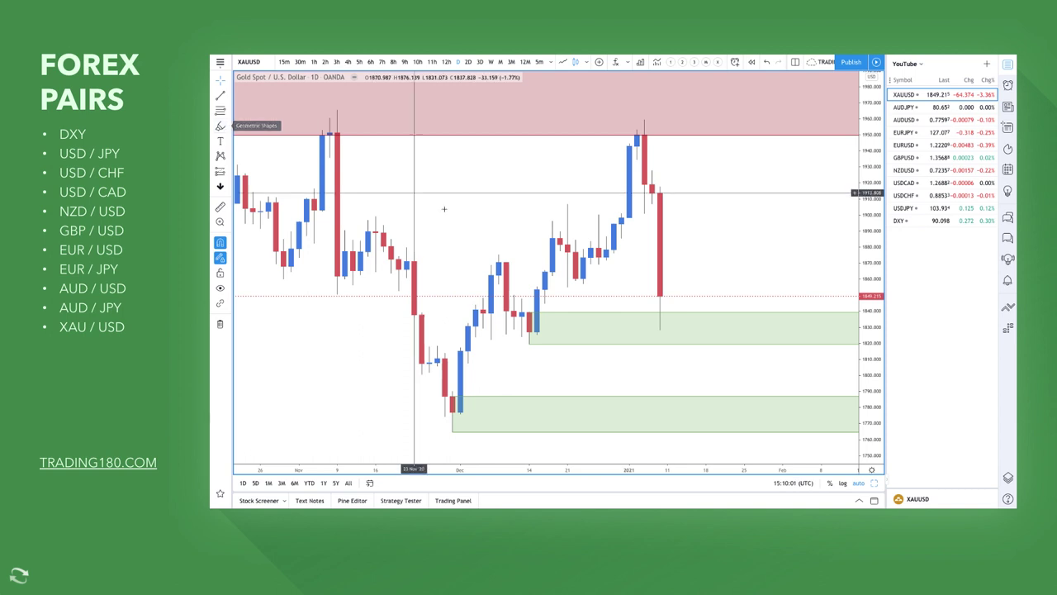
Highlight the XAUUSD waves from the late-November low to the January peak, marking the circled low "B" and the peak "E".
left_click(219, 125)
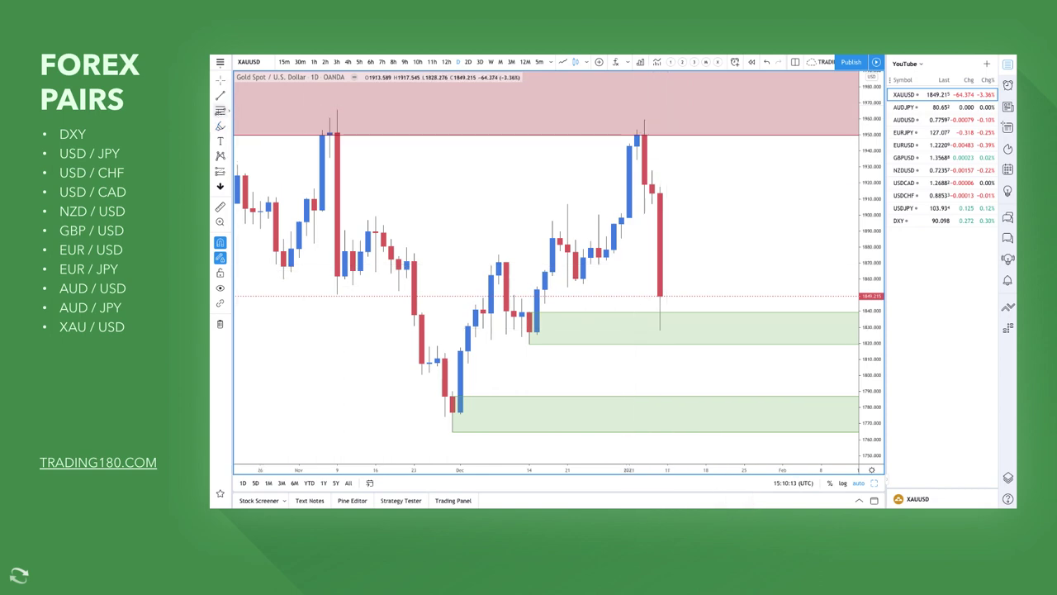
left_click(220, 111)
scroll(429, 376, "down", 5)
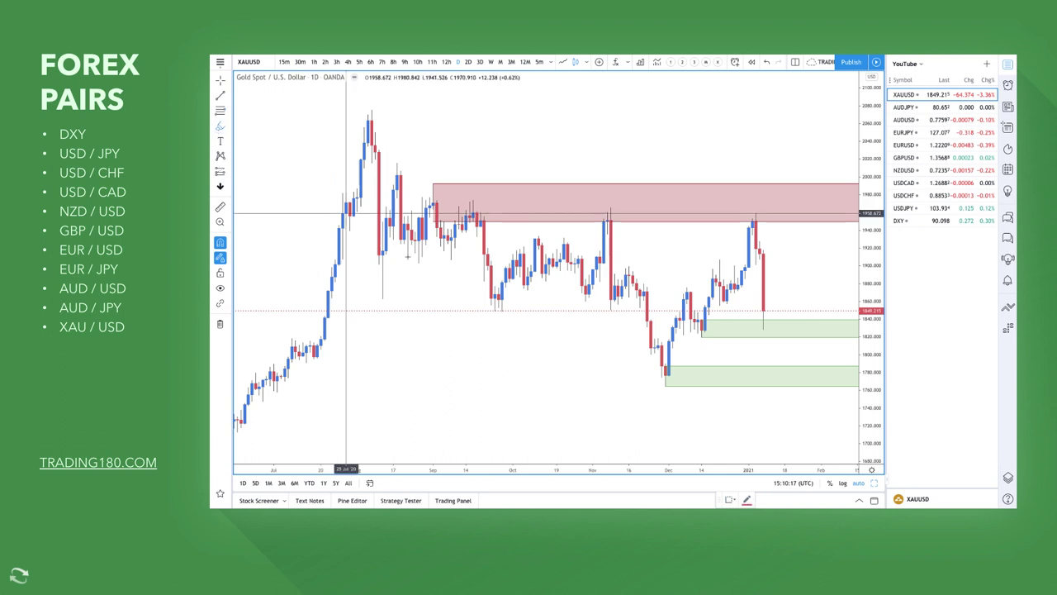
mouse_move(629, 382)
left_mouse_down()
mouse_move(637, 366)
mouse_move(625, 402)
left_mouse_up()
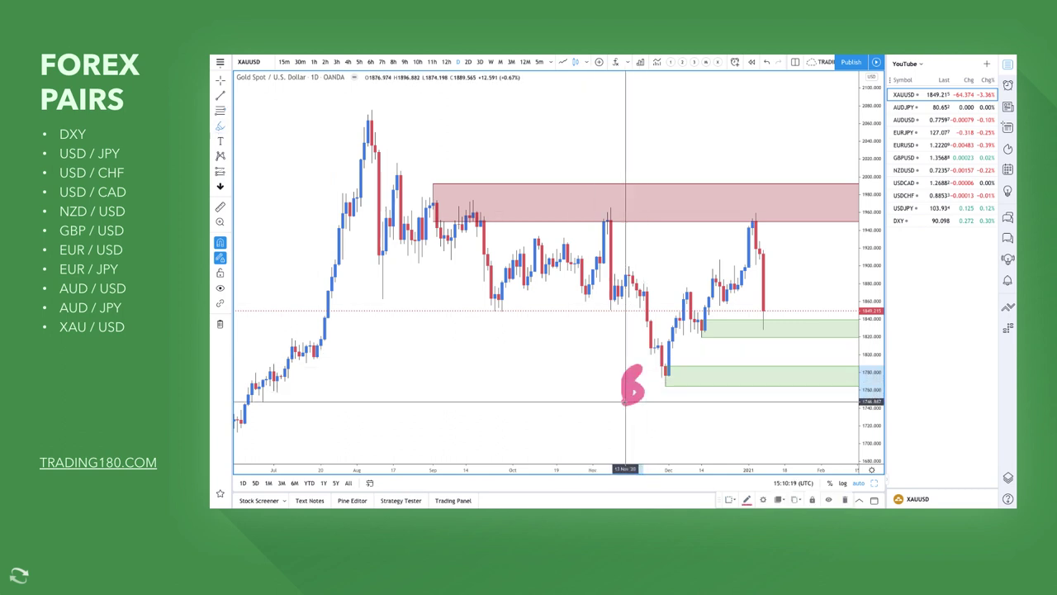
mouse_move(661, 371)
left_mouse_down()
mouse_move(681, 291)
mouse_move(700, 327)
mouse_move(750, 228)
mouse_move(760, 244)
mouse_move(779, 223)
mouse_move(762, 213)
mouse_move(766, 200)
mouse_move(795, 192)
left_mouse_up()
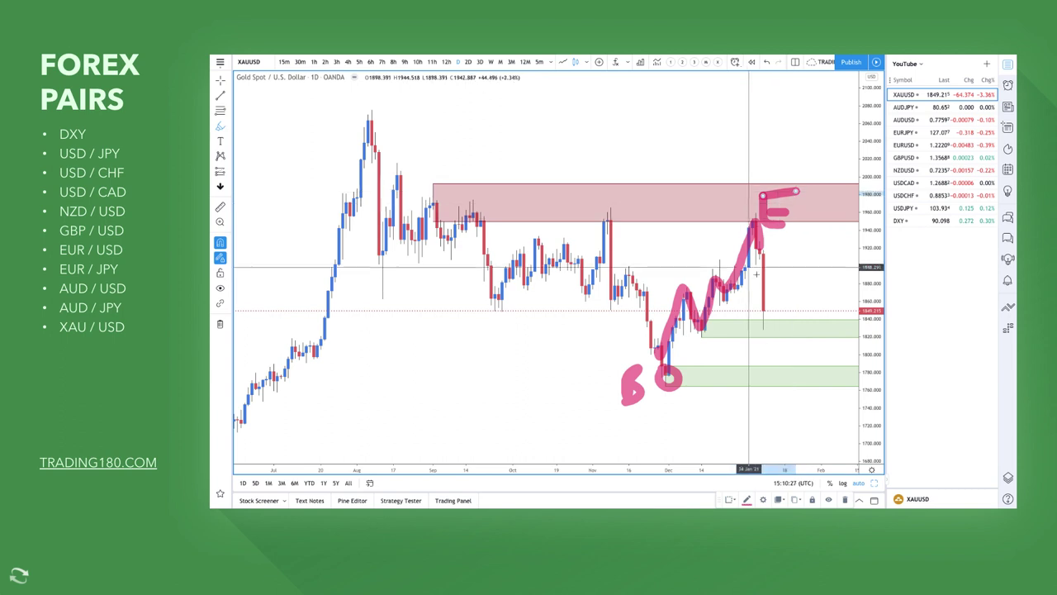
Highlight a horizontal line at about 1855 beside the last XAUUSD candle, with its low circled and an arrow down to the lower green zone.
scroll(660, 341, "up", 5)
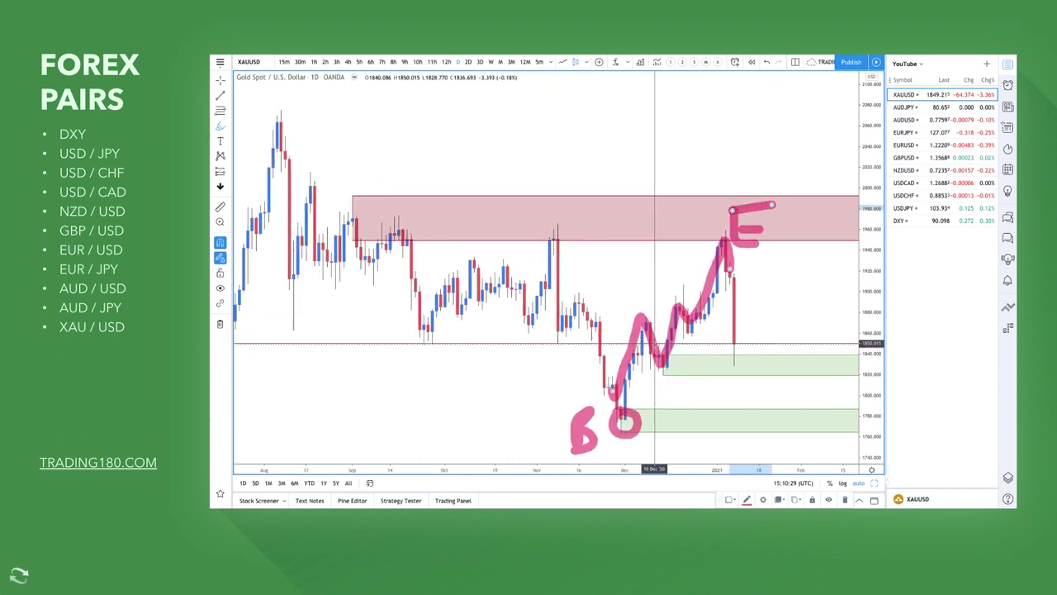
left_click_drag(724, 303, 836, 305)
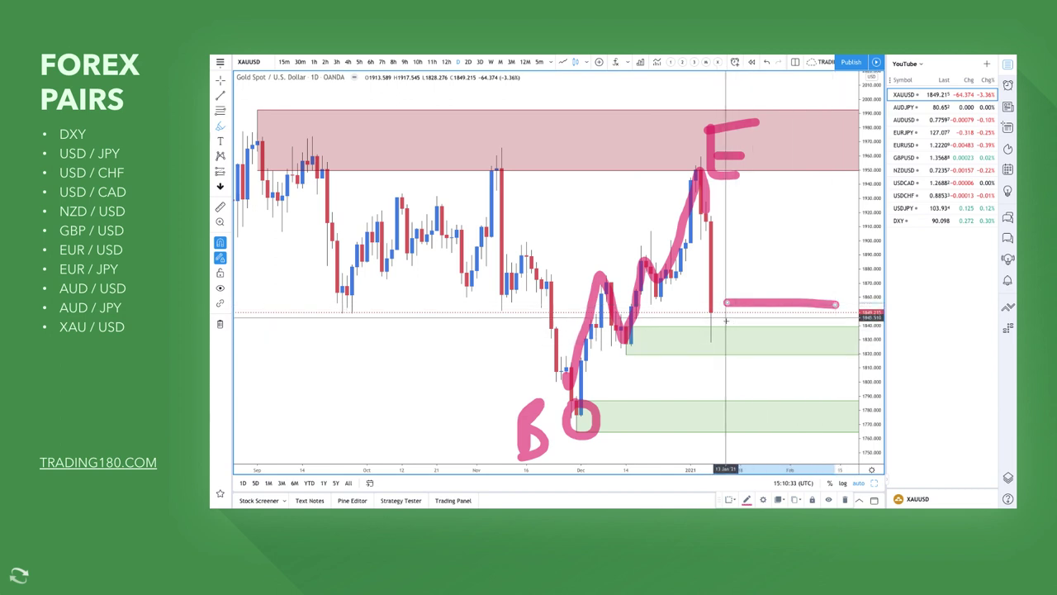
mouse_move(710, 309)
left_mouse_down()
mouse_move(691, 330)
mouse_move(712, 326)
mouse_move(749, 429)
mouse_move(771, 408)
left_mouse_up()
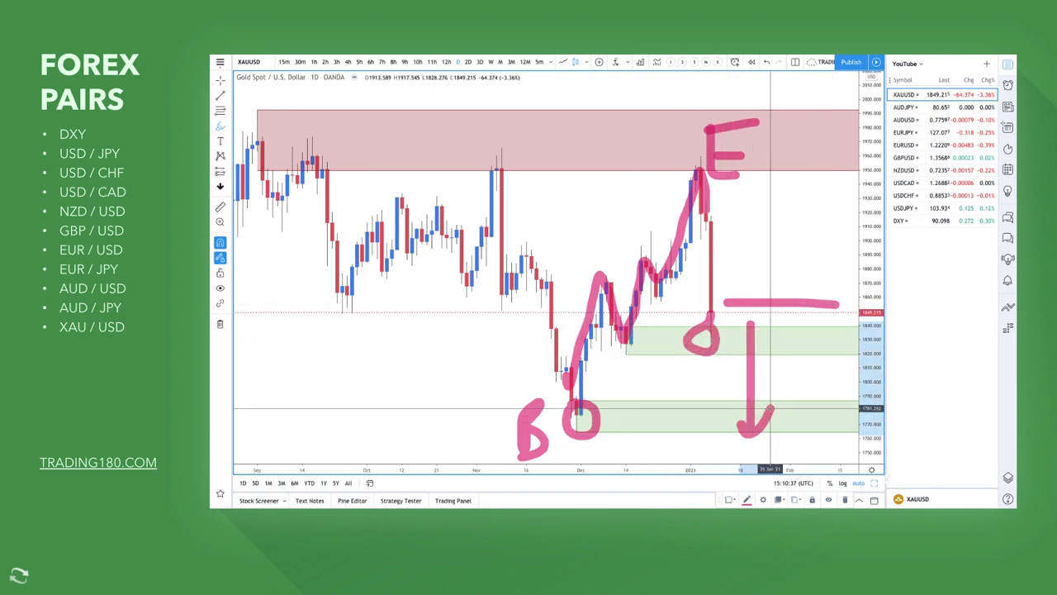
Write "SOi." with the Highlighter above the horizontal line at about 1855.
left_click_drag(775, 249, 760, 253)
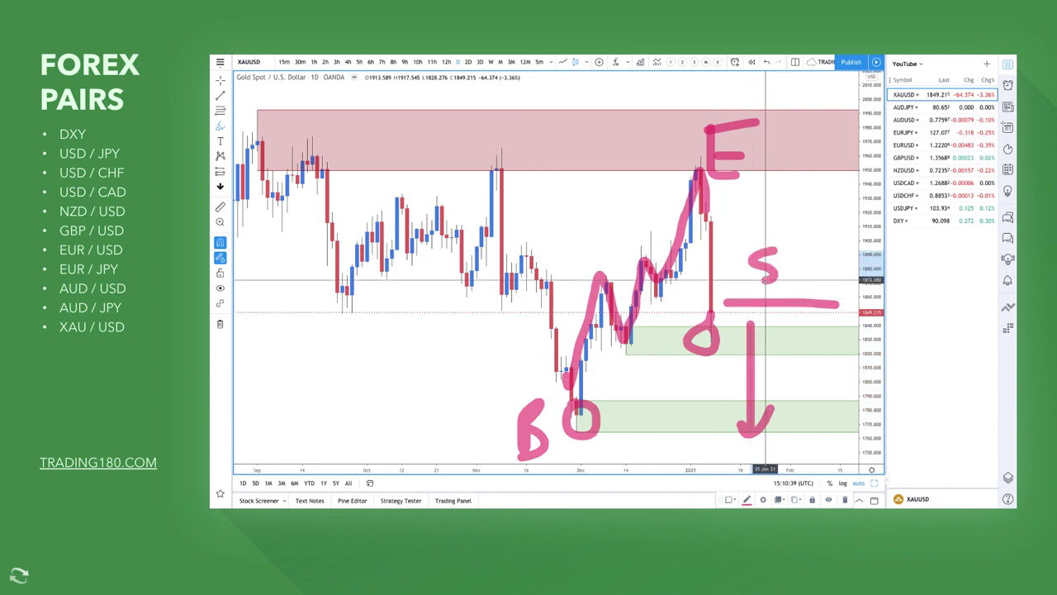
left_click_drag(830, 256, 821, 278)
left_click(815, 234)
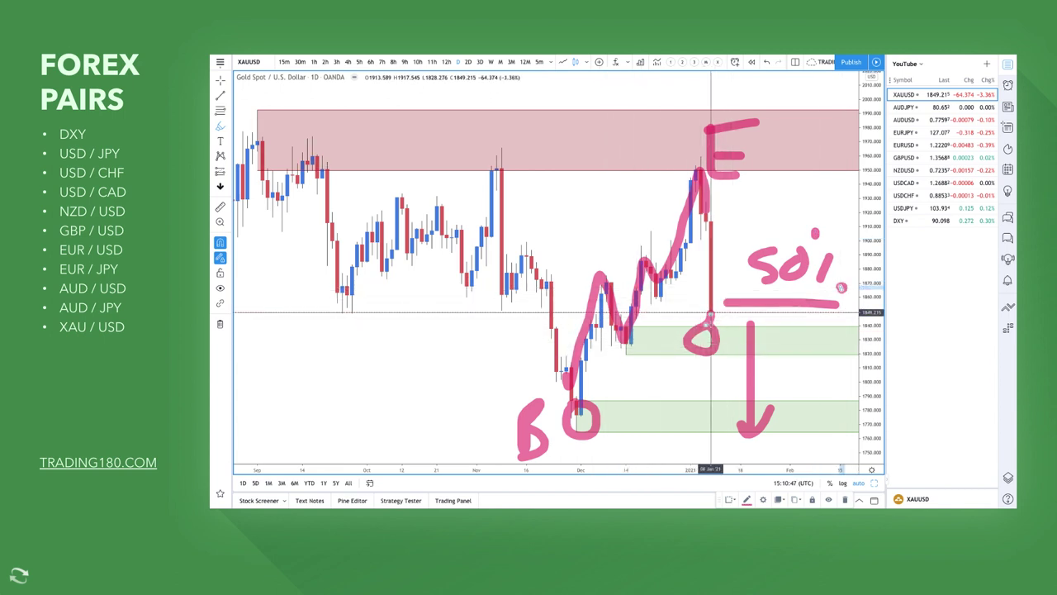
Highlight a bounce from the circled low up to the horizontal line, and a second rebound starting in the lower green zone.
mouse_move(716, 331)
left_mouse_down()
mouse_move(730, 347)
mouse_move(777, 317)
left_mouse_up()
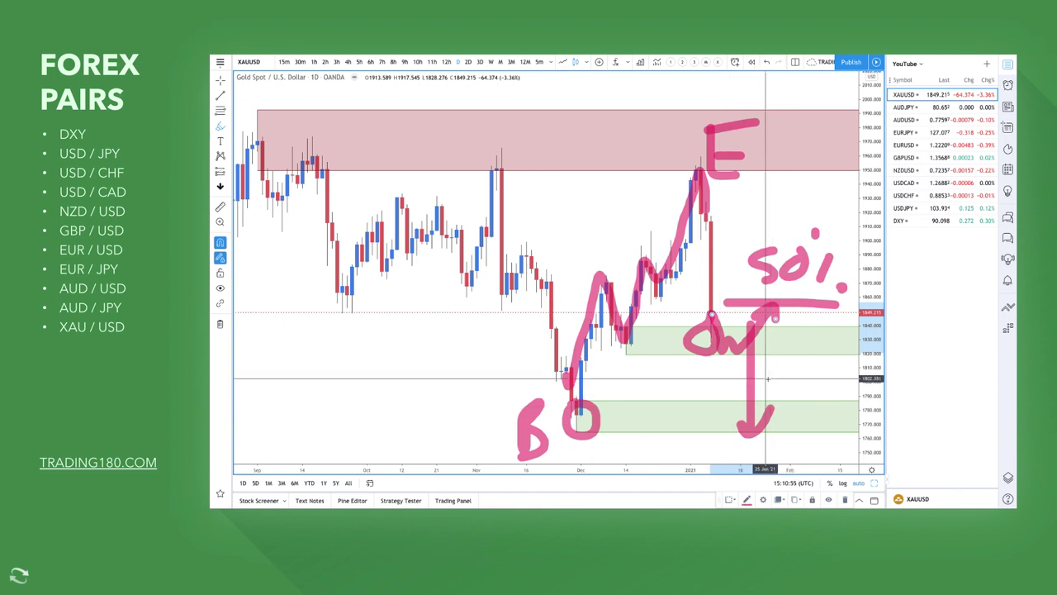
mouse_move(770, 383)
left_mouse_down()
mouse_move(776, 413)
mouse_move(788, 400)
mouse_move(805, 409)
mouse_move(832, 375)
left_mouse_up()
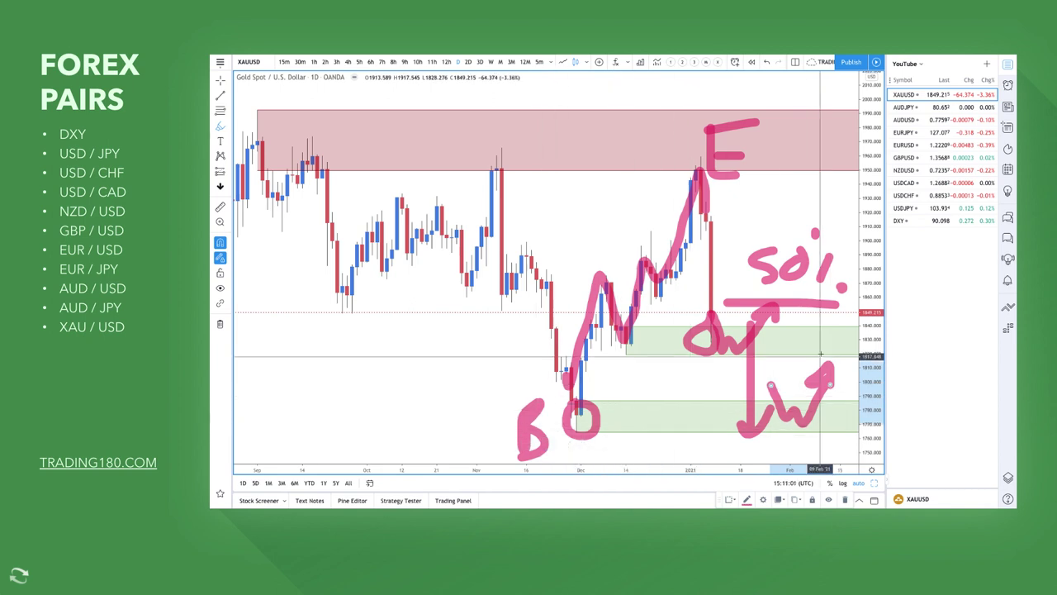
Highlight a curved arrow from the lower rebound up into the red supply zone, and a circle above the zone at about 2050.
scroll(807, 359, "down", 2)
mouse_move(793, 382)
left_mouse_down()
mouse_move(835, 248)
mouse_move(813, 165)
mouse_move(789, 177)
mouse_move(826, 161)
left_mouse_up()
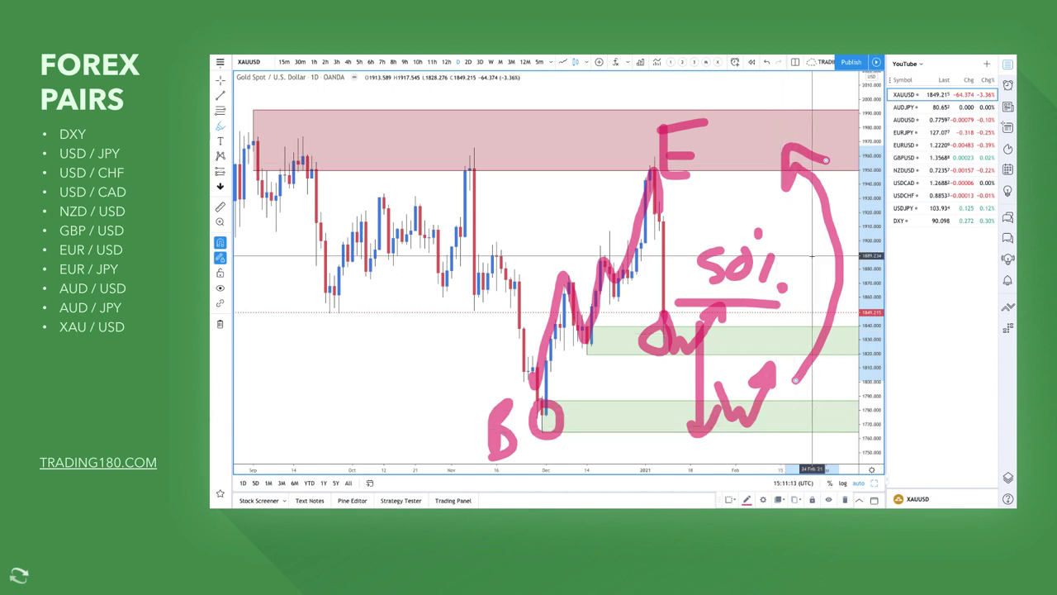
scroll(790, 153, "down", 5)
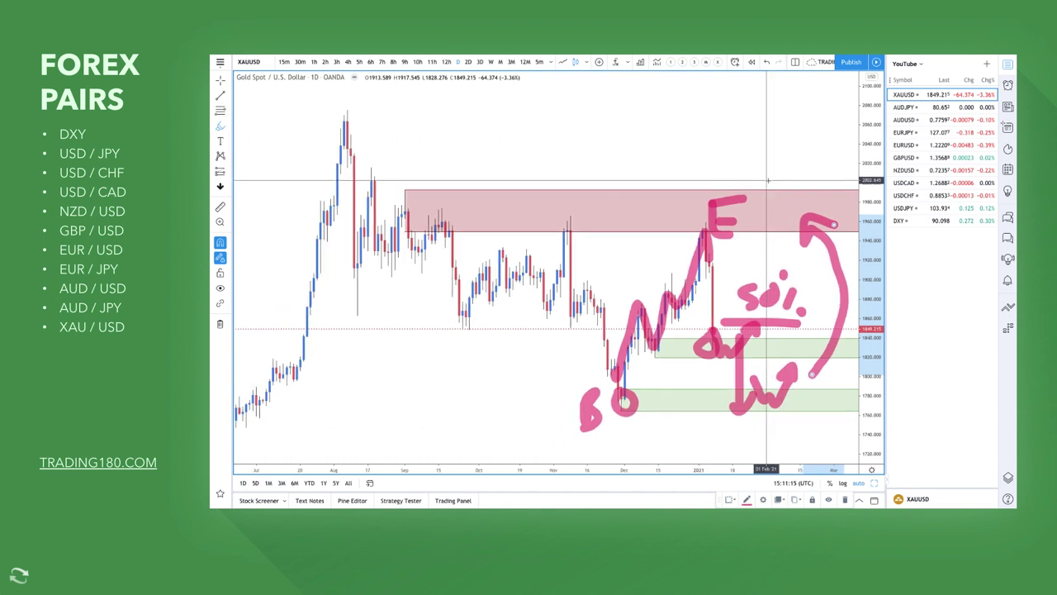
left_click_drag(807, 117, 800, 110)
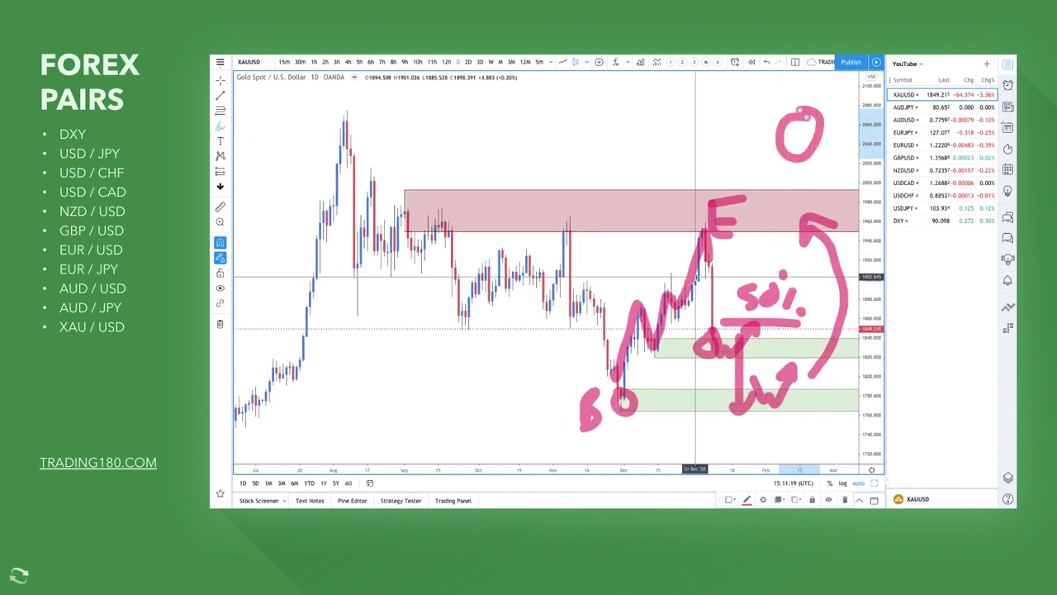
Delete the "E" label, the circled low with its bounce, and the horizontal line at about 1855 from the XAUUSD chart.
scroll(694, 331, "down", 1)
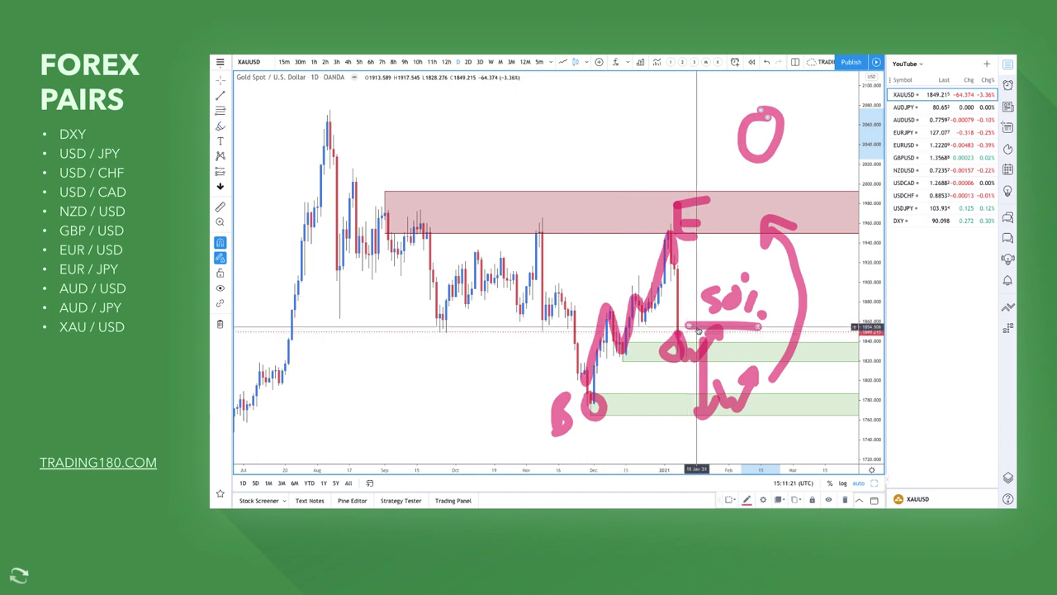
scroll(677, 324, "up", 2)
scroll(673, 318, "down", 3)
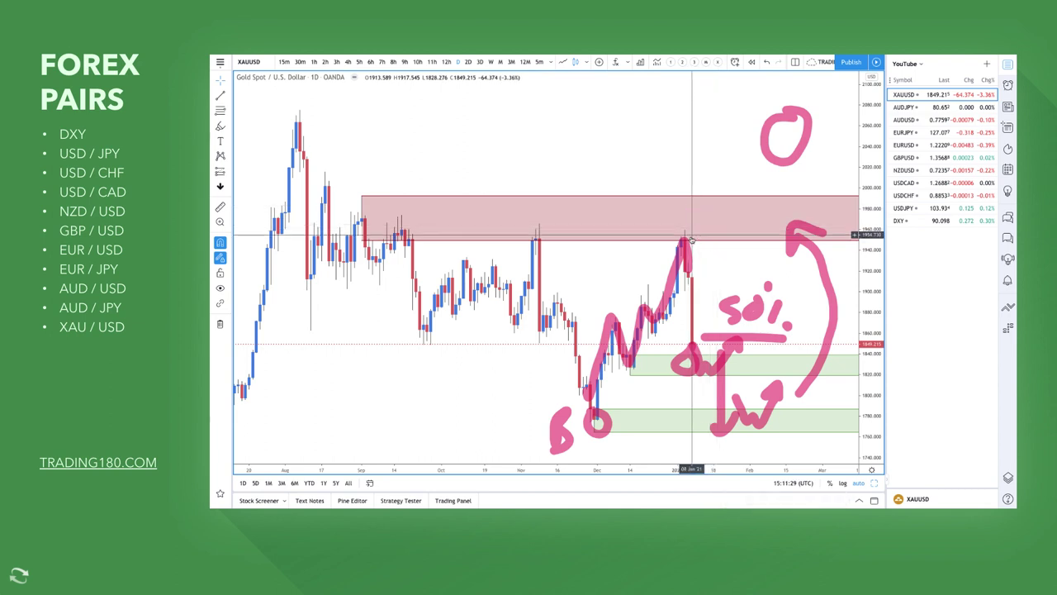
scroll(669, 314, "up", 2)
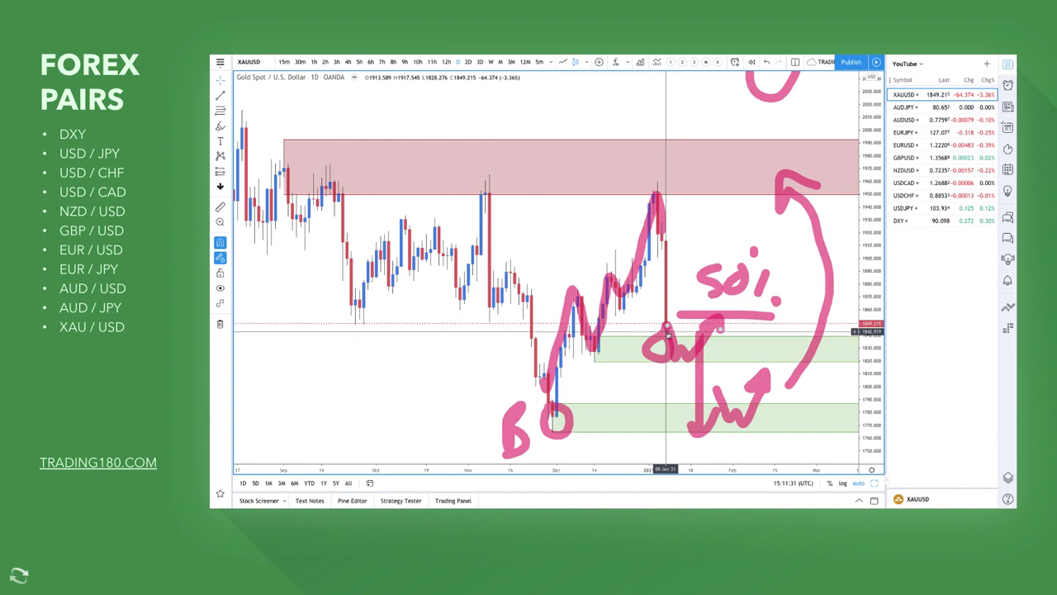
left_click(667, 331)
key("Delete")
left_click(698, 316)
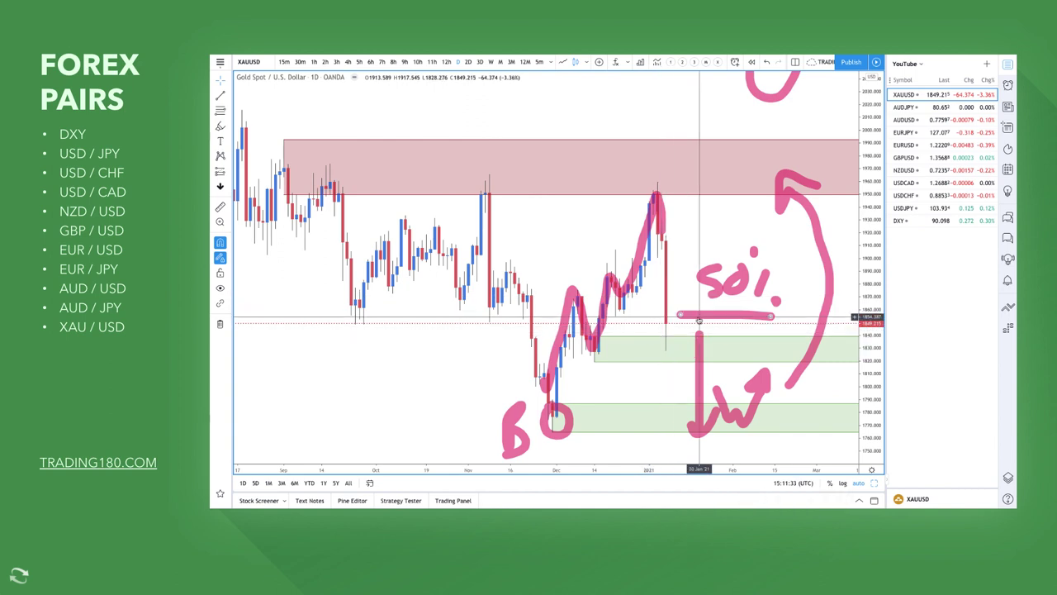
Delete all strokes of the highlighted "SOi." writing, including its dots.
left_click(708, 282)
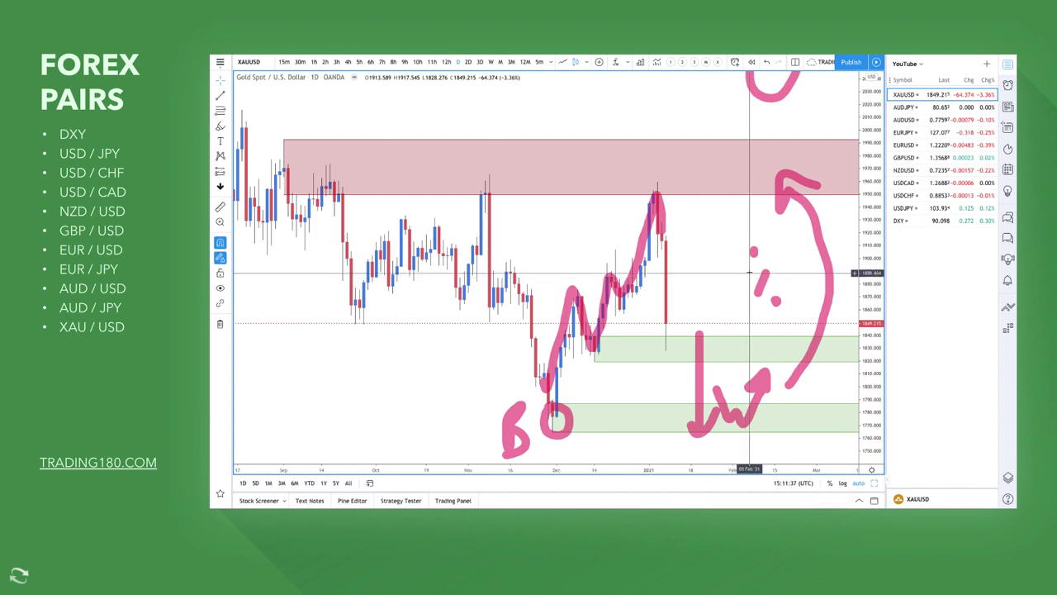
left_click(754, 258)
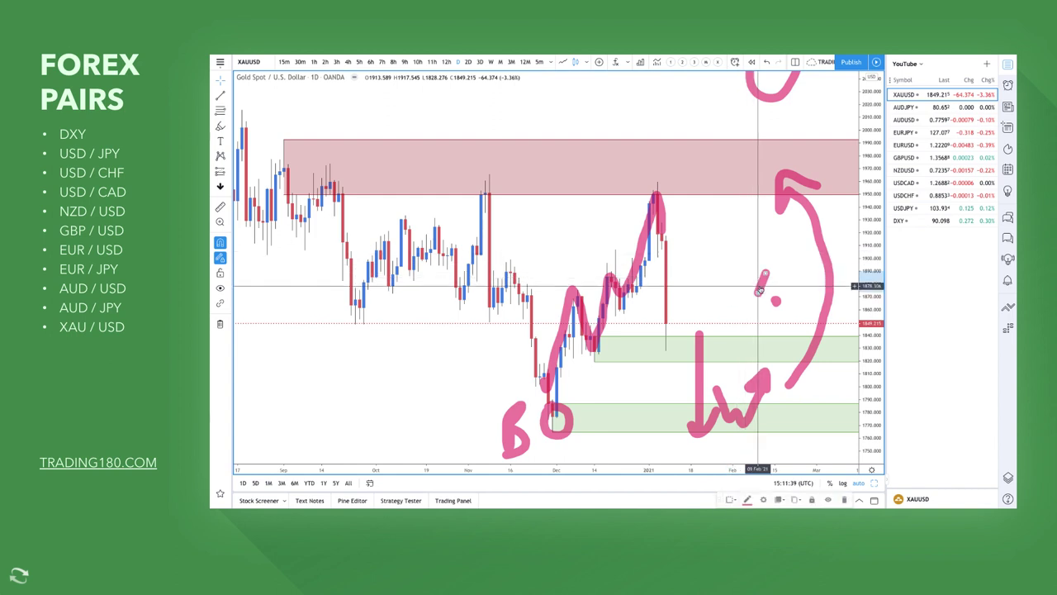
left_click(761, 290)
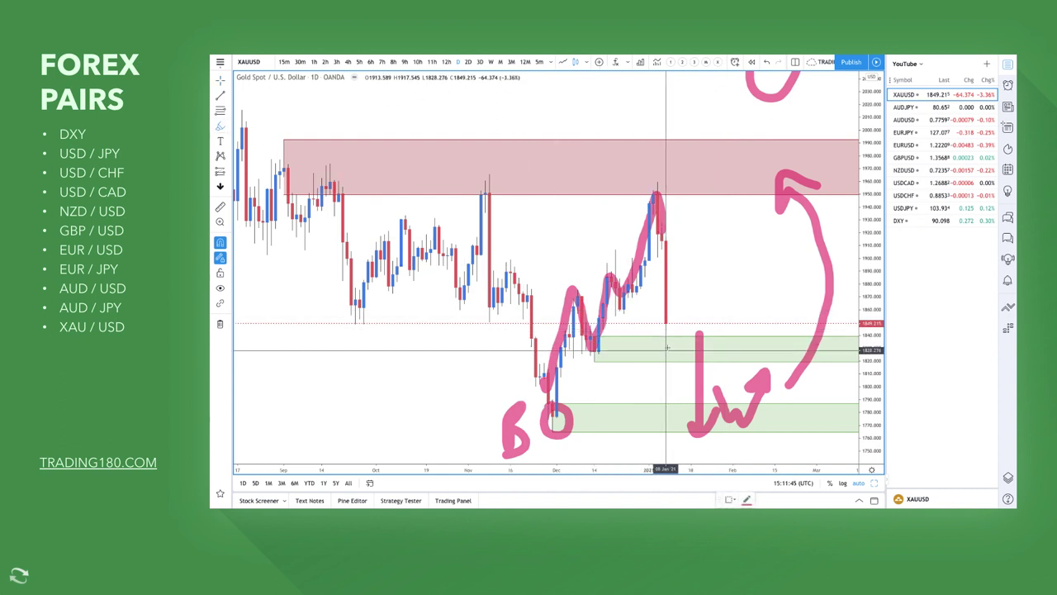
Try a highlighted rebound arrow from the last candle's low up to about 1910, and remove it.
mouse_move(665, 345)
left_mouse_down()
mouse_move(690, 330)
mouse_move(726, 265)
mouse_move(746, 270)
left_mouse_up()
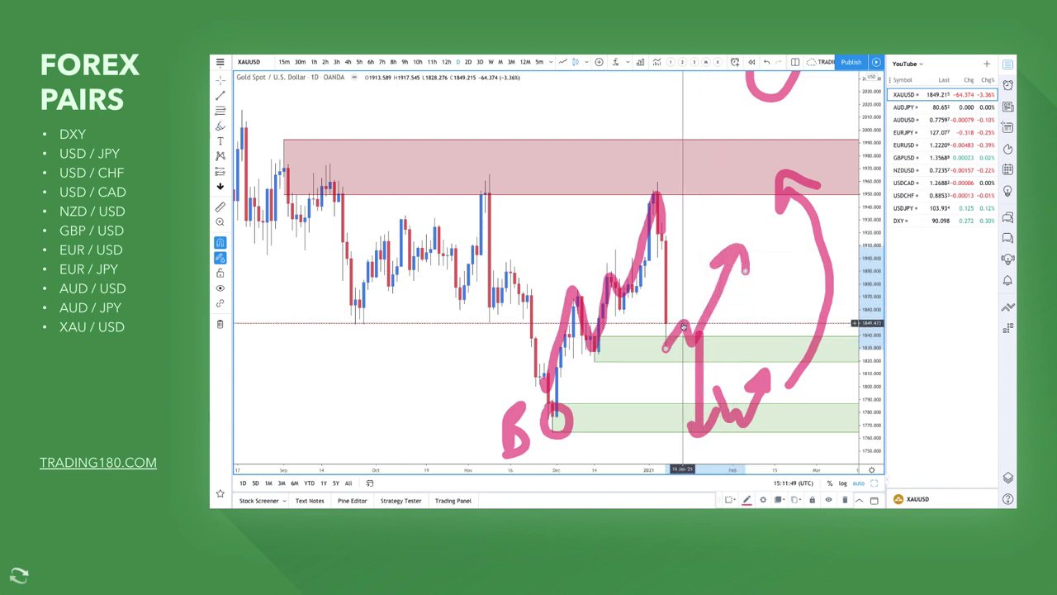
key("ctrl+z")
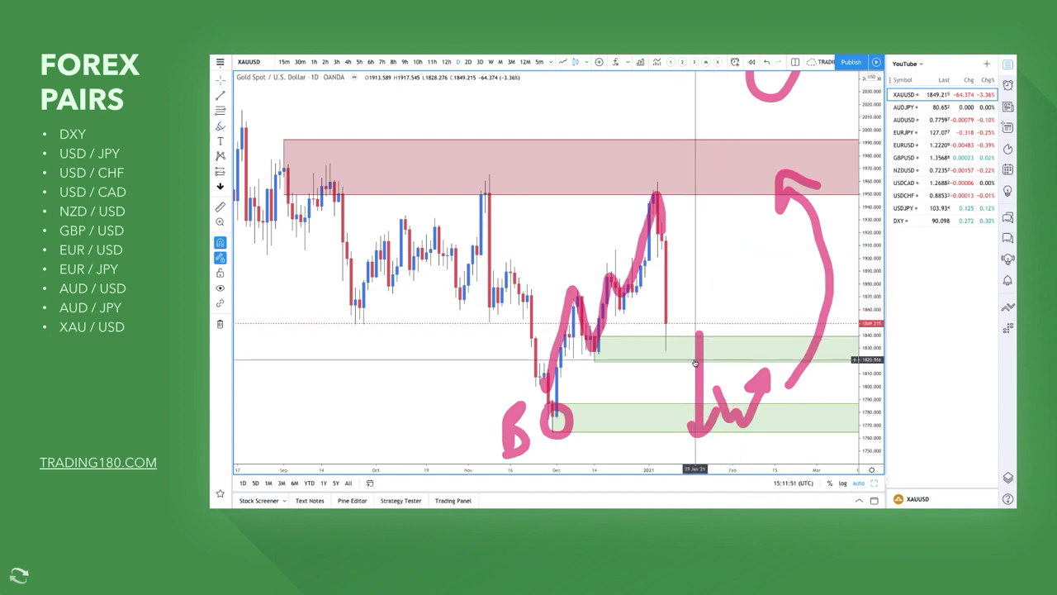
Remove the highlighted arrow pointing down into the lower green zone.
key("ctrl+z")
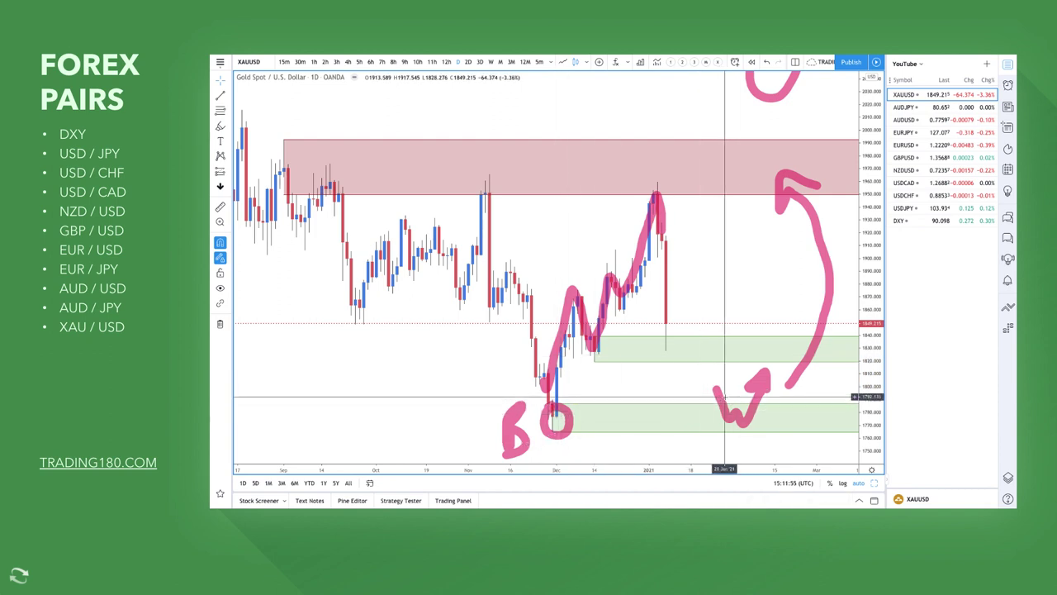
scroll(721, 401, "down", 3)
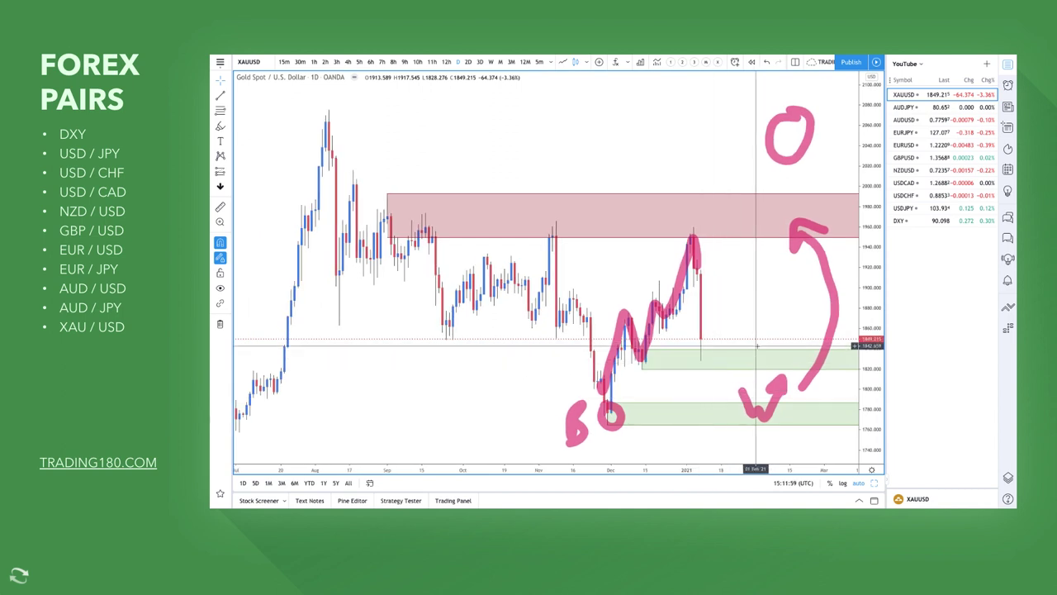
scroll(698, 345, "down", 2)
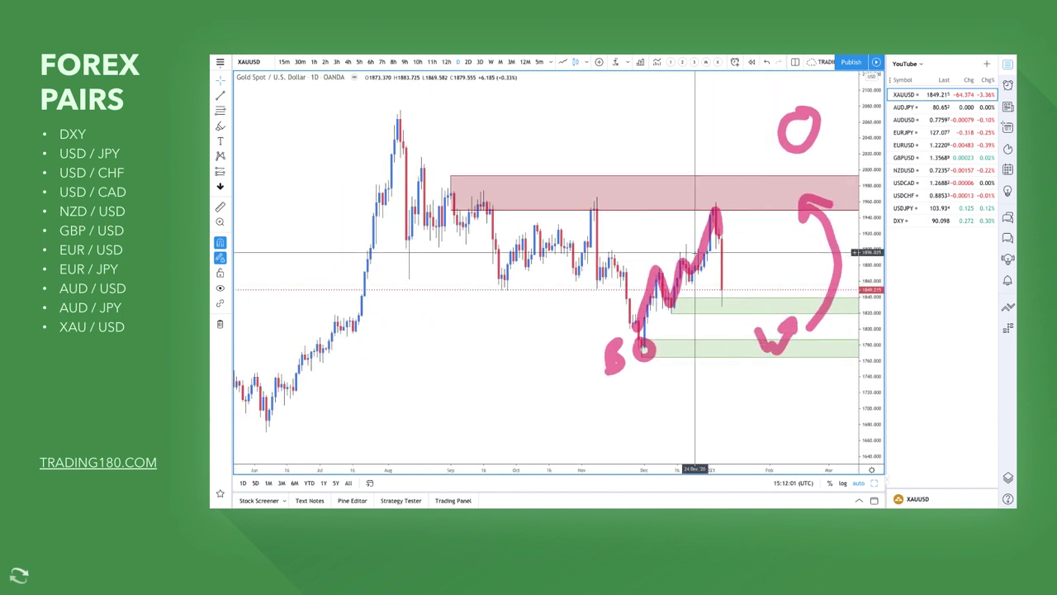